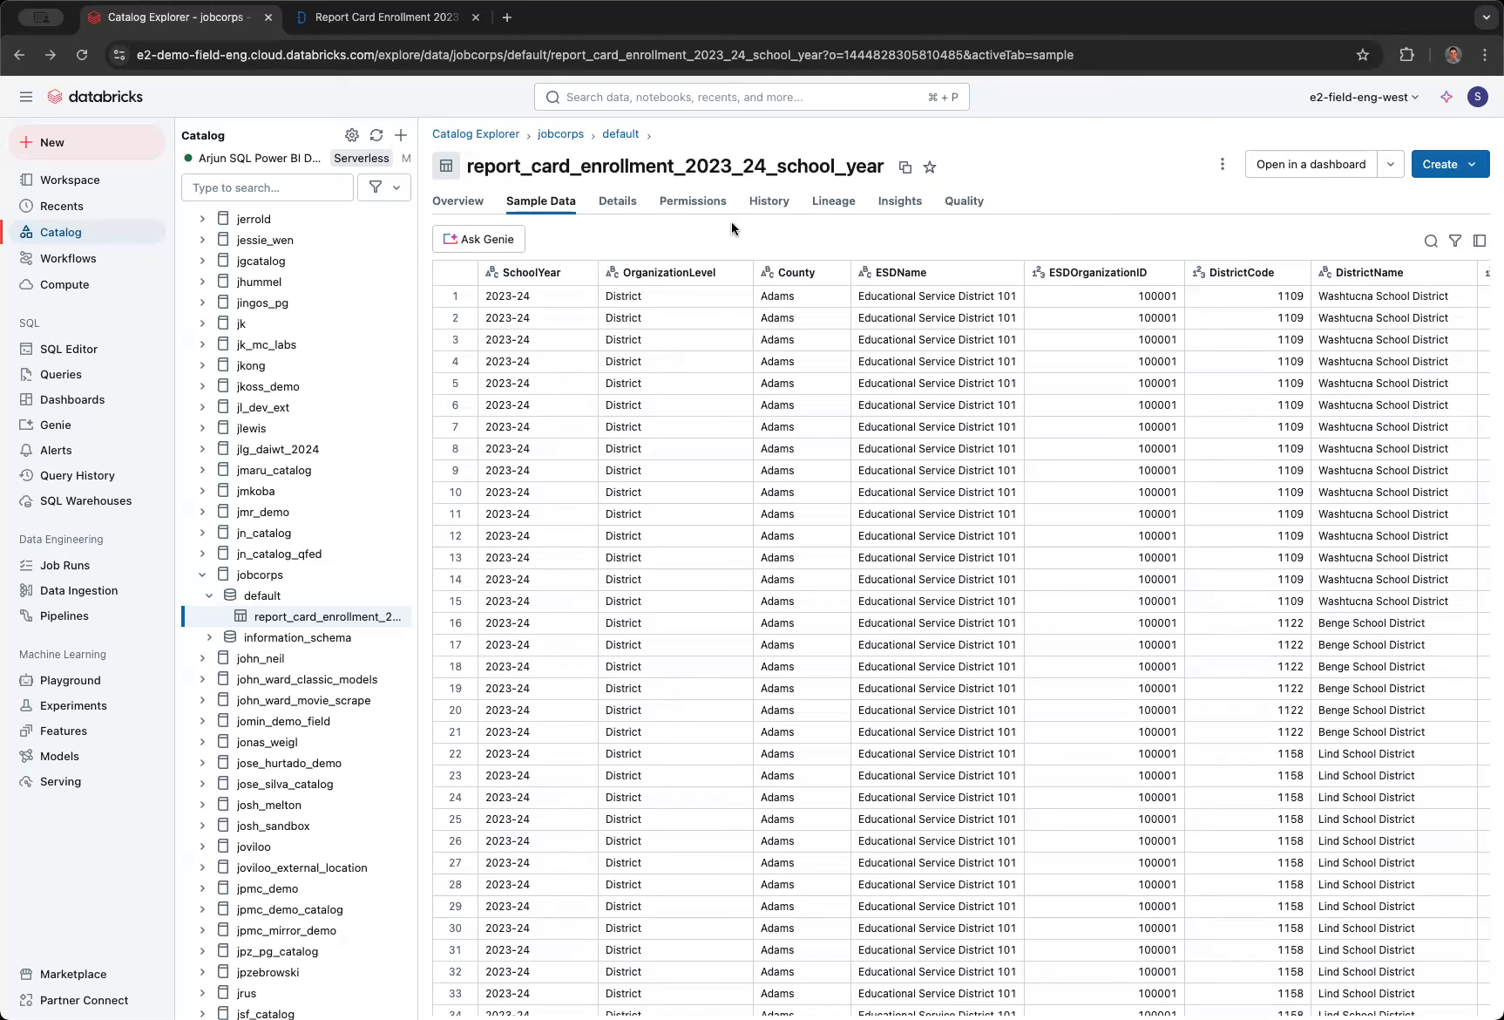
- Review the dataset's Data.gov source page, and look through the columns of the enrollment table's sample data in Catalog Explorer
{"action": "left_click", "coordinate": [383, 17]}
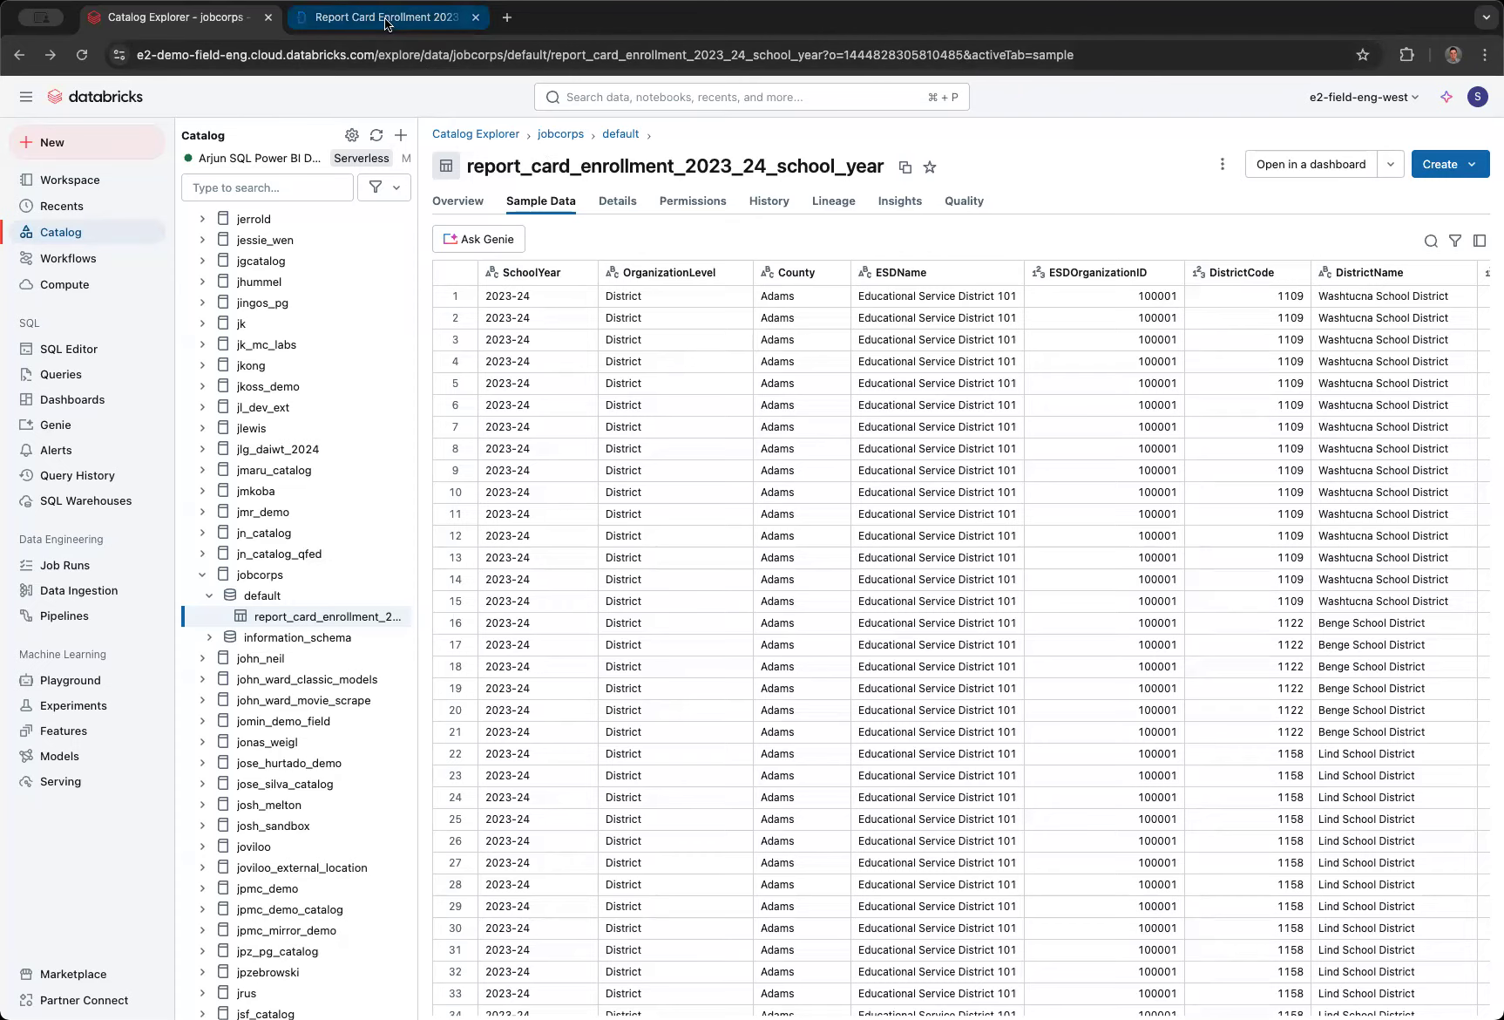
{"action": "scroll", "coordinate": [572, 492], "scroll_direction": "down", "scroll_amount": 3}
{"action": "scroll", "coordinate": [573, 494], "scroll_direction": "up", "scroll_amount": 3}
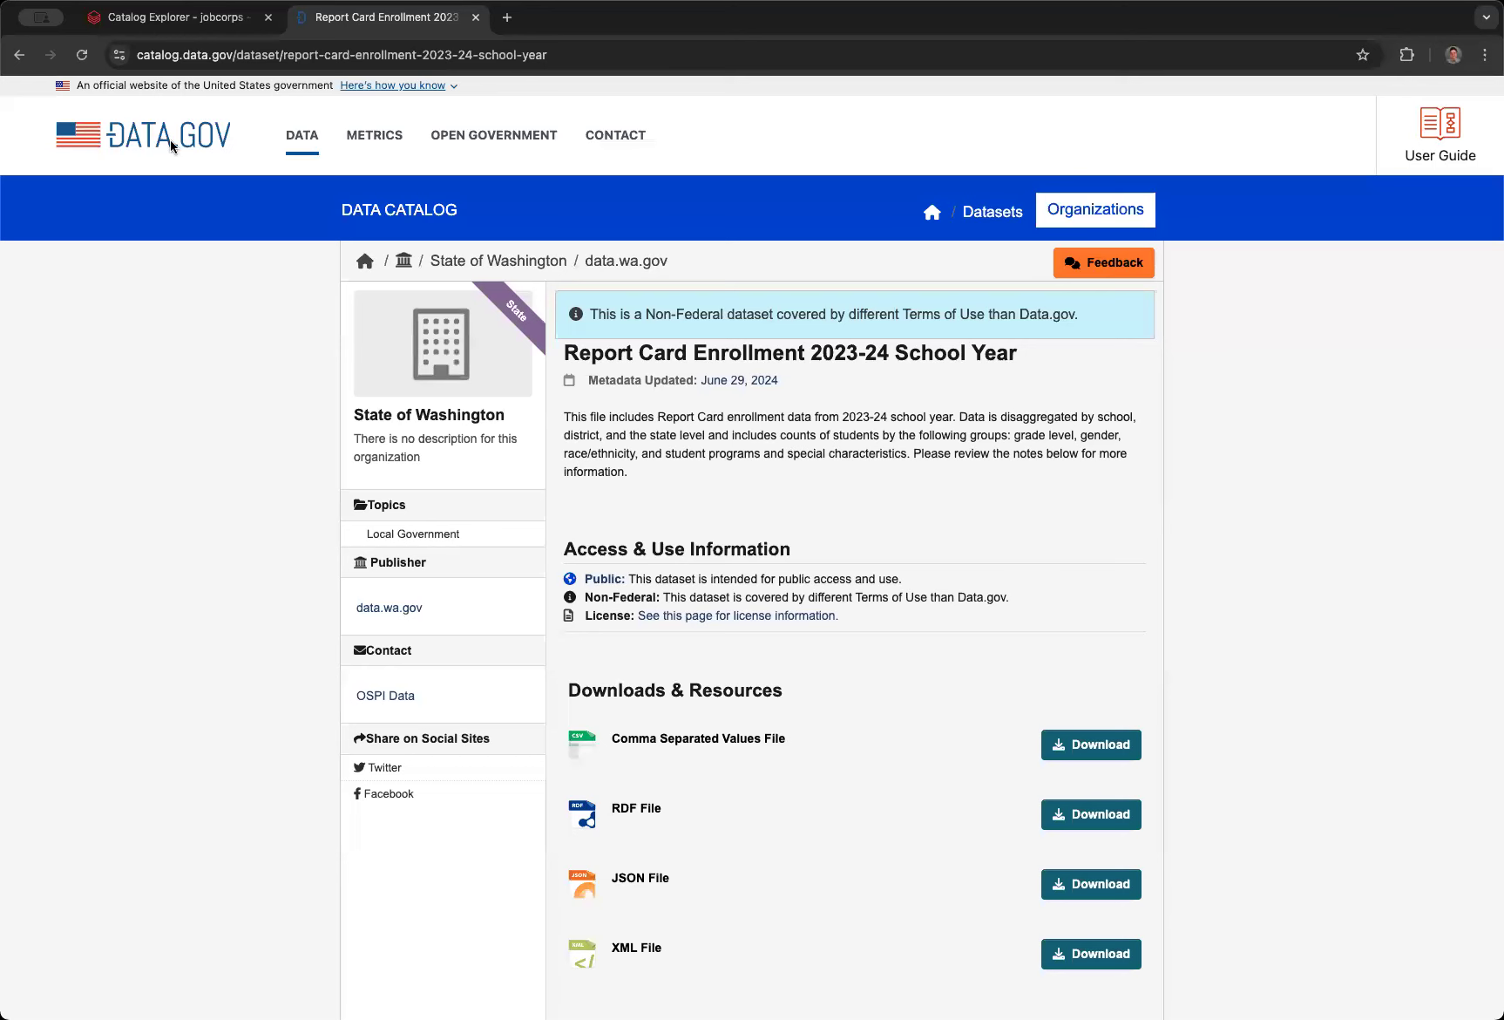
{"action": "left_click", "coordinate": [179, 19]}
{"action": "scroll", "coordinate": [889, 455], "scroll_direction": "right", "scroll_amount": 10}
{"action": "scroll", "coordinate": [888, 452], "scroll_direction": "right", "scroll_amount": 10}
{"action": "scroll", "coordinate": [1116, 455], "scroll_direction": "right", "scroll_amount": 12}
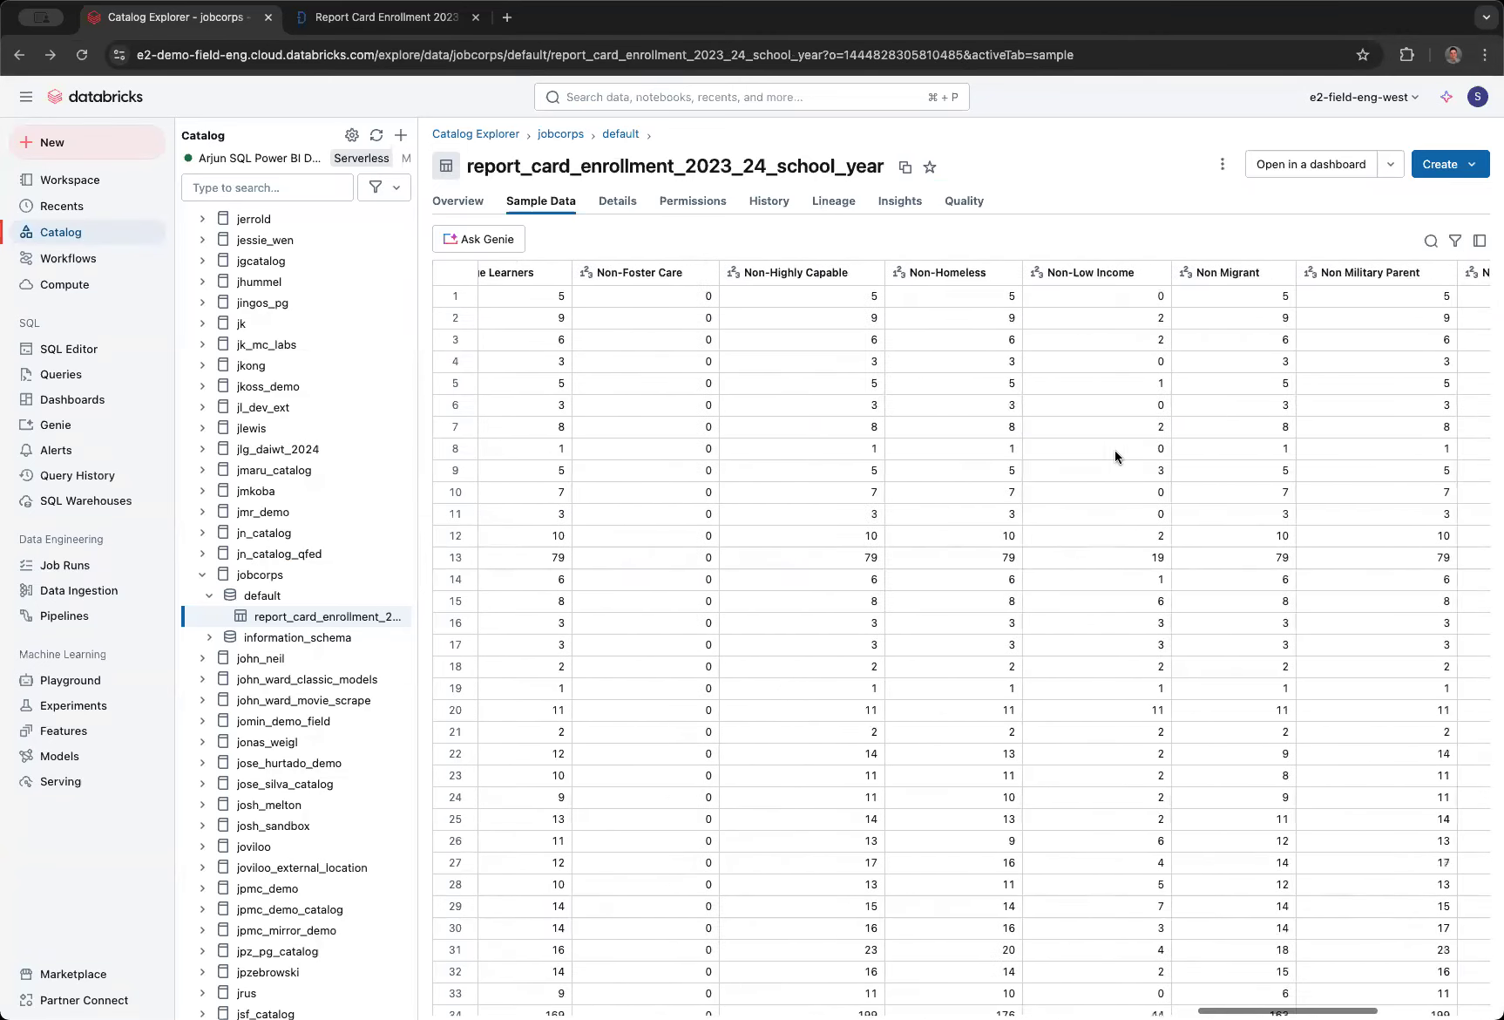
{"action": "scroll", "coordinate": [1115, 449], "scroll_direction": "left", "scroll_amount": 20}
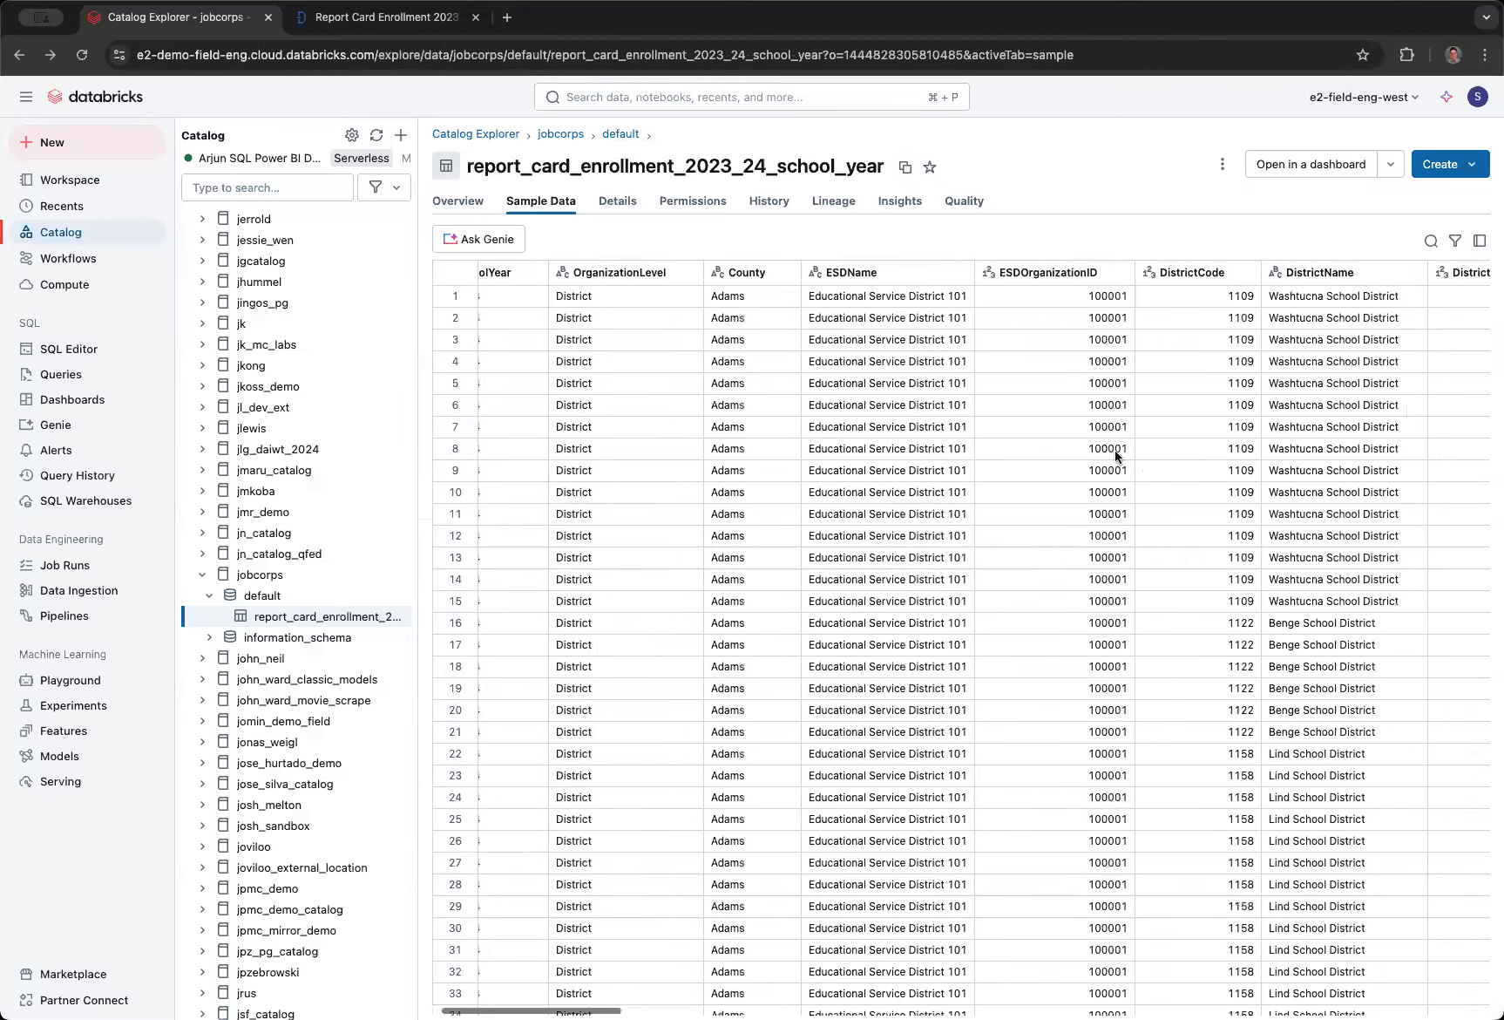
{"action": "scroll", "coordinate": [1116, 449], "scroll_direction": "left", "scroll_amount": 2}
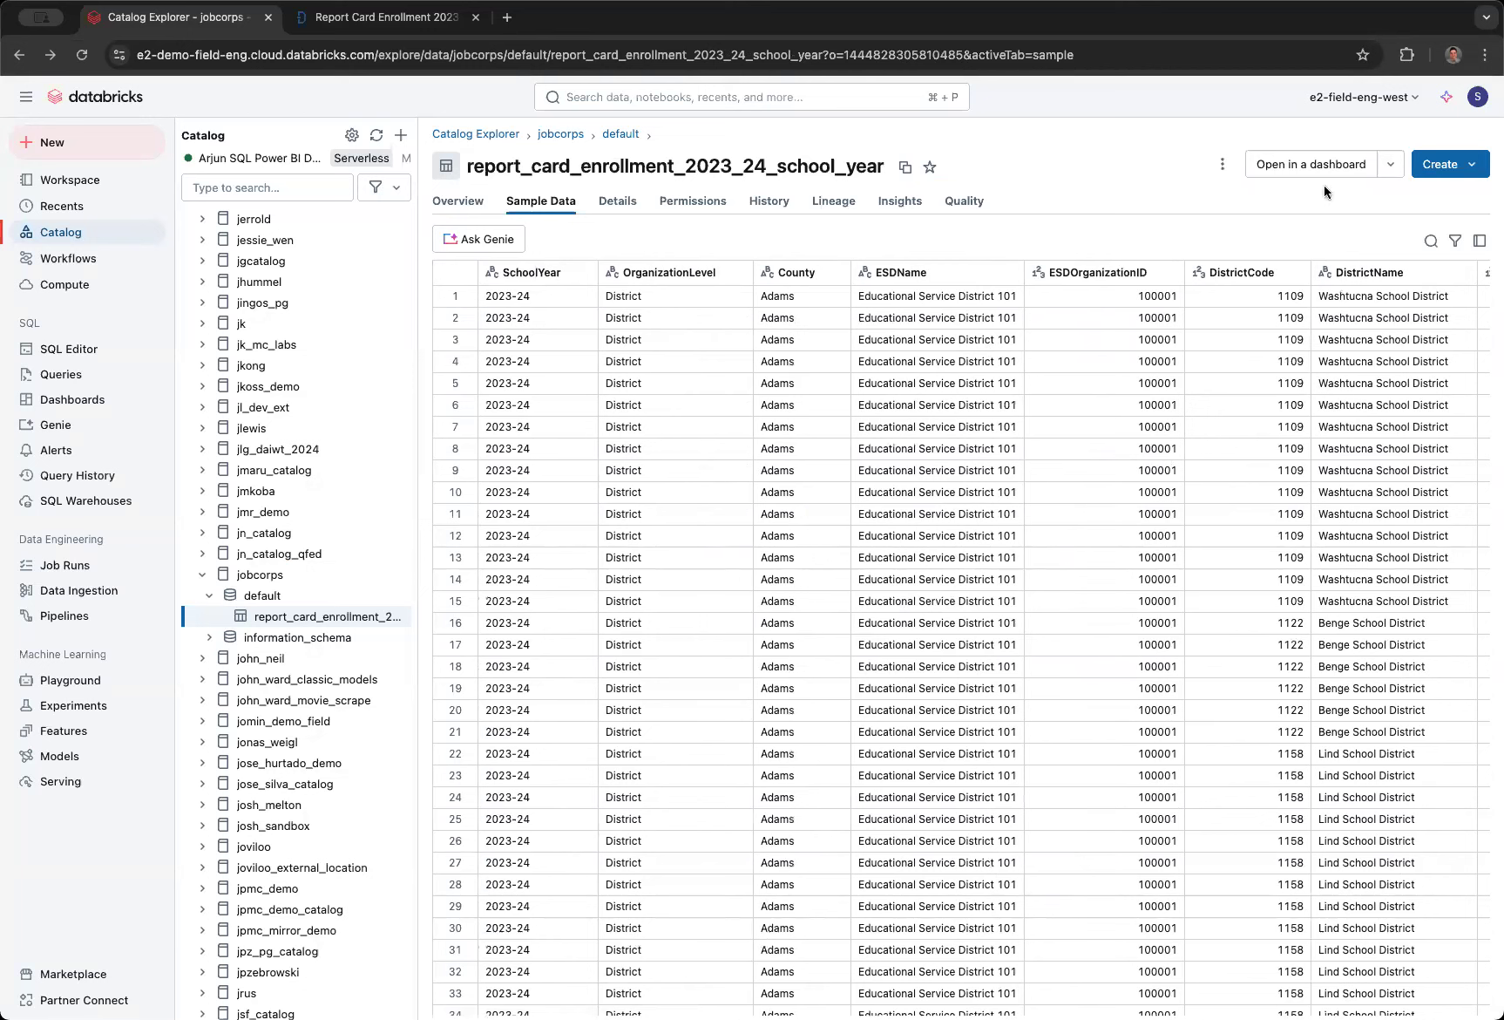
- Open the report_card_enrollment_2023_24_school_year table in a new dashboard and delete its introductory text widget
{"action": "left_click", "coordinate": [1390, 167]}
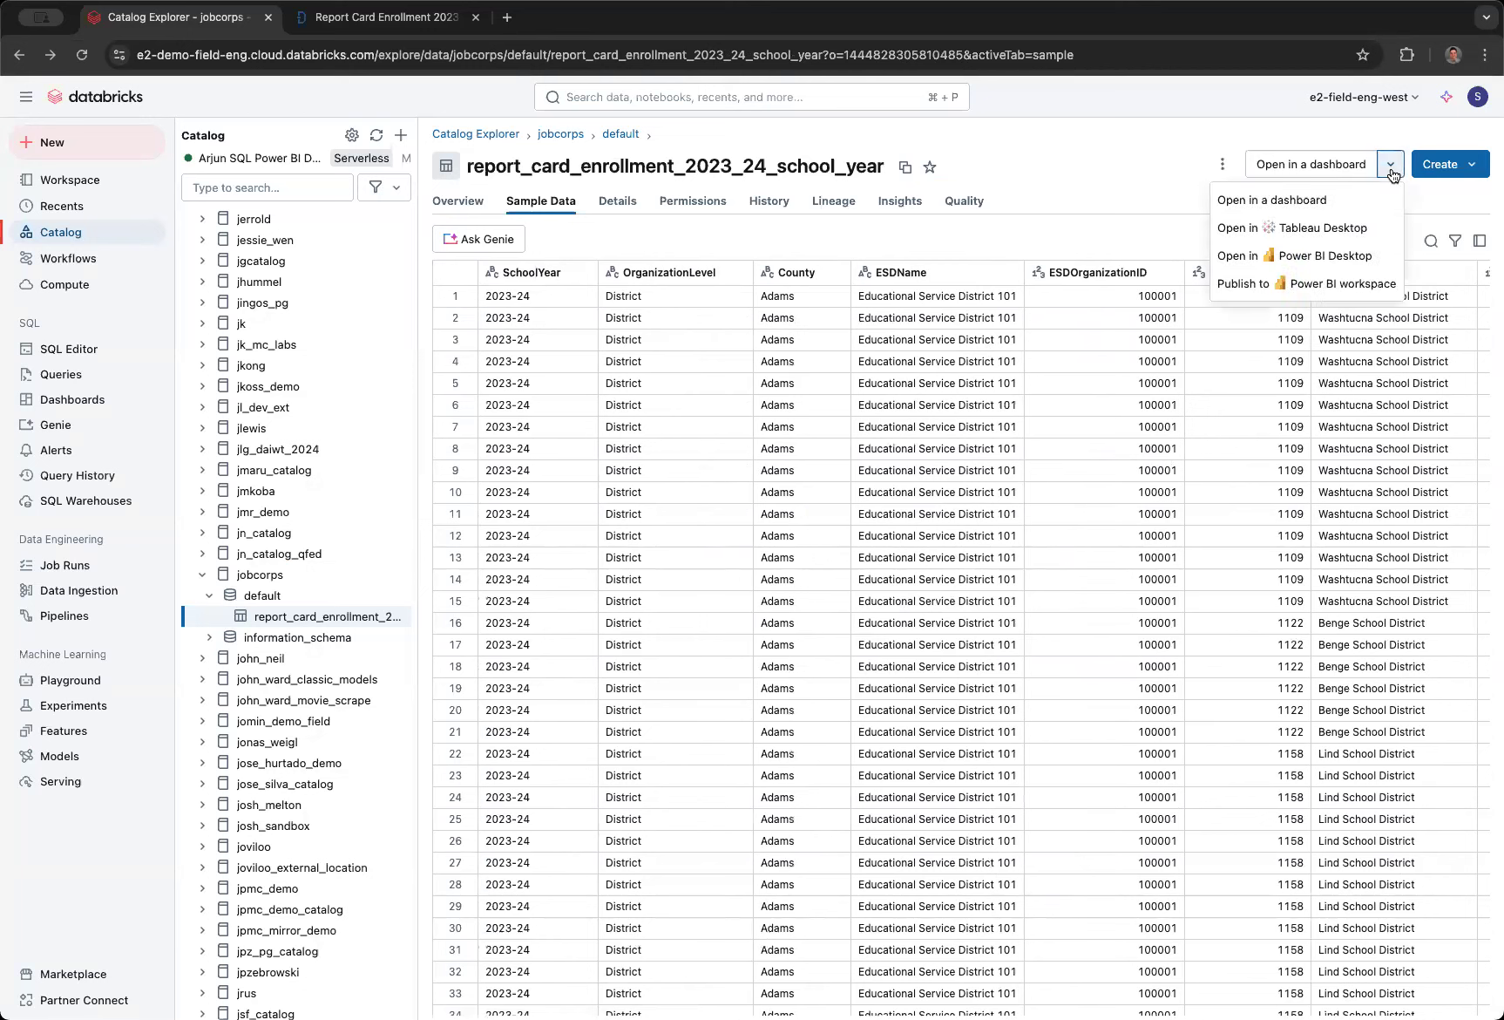
{"action": "left_click", "coordinate": [1296, 199]}
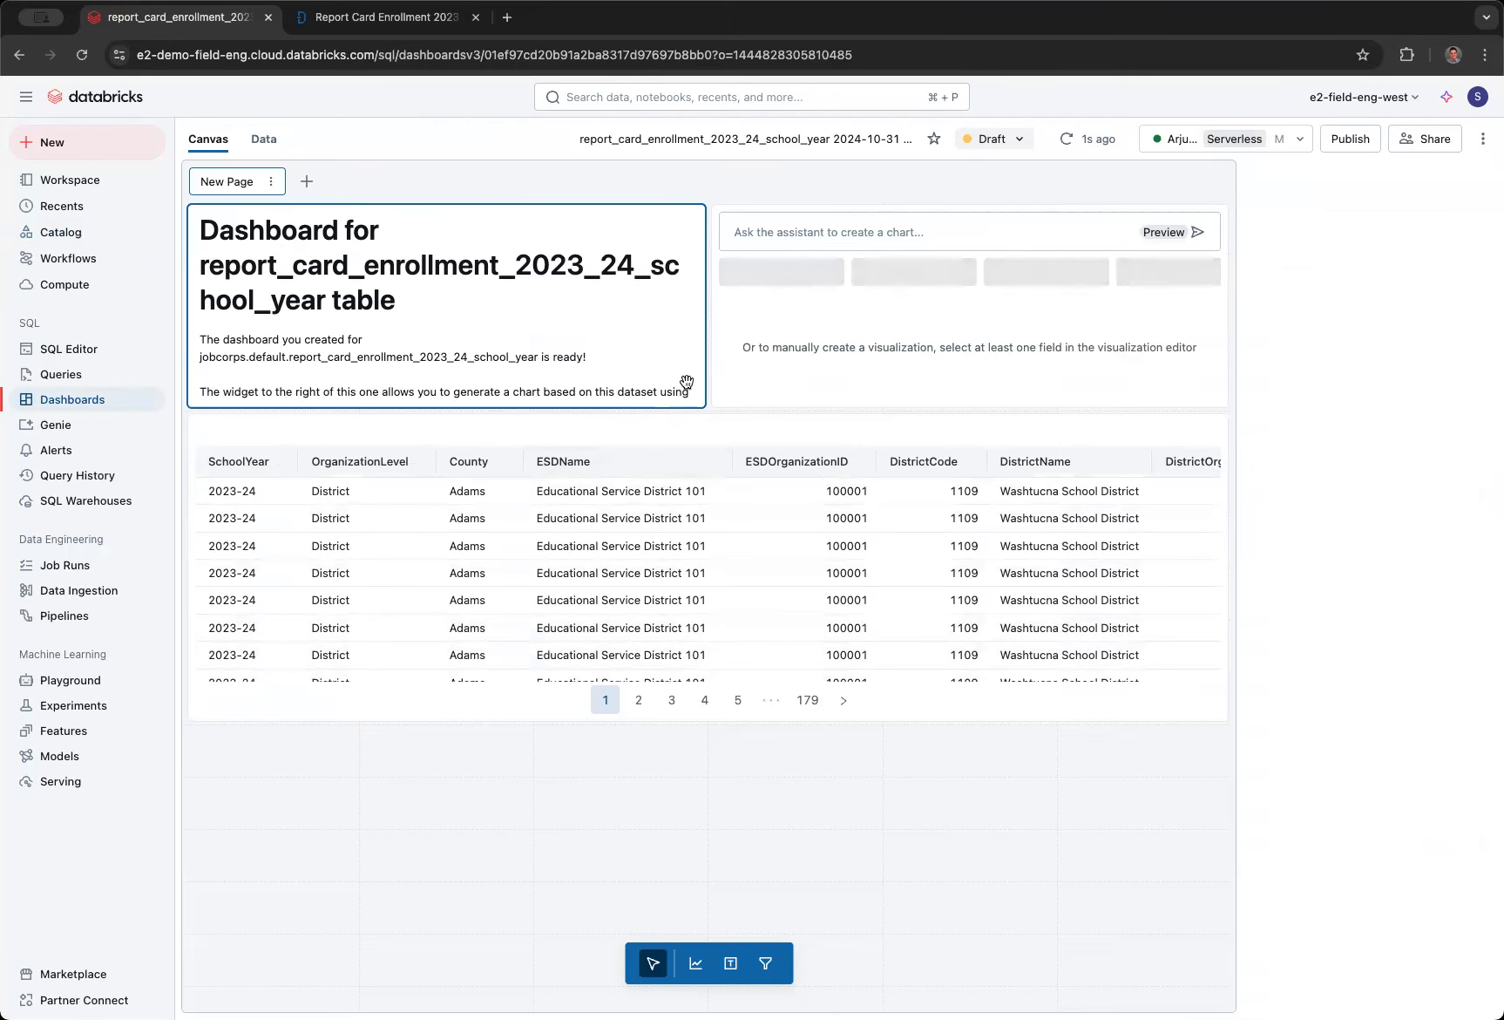
{"action": "key", "text": "Delete"}
{"action": "left_click", "coordinate": [977, 573]}
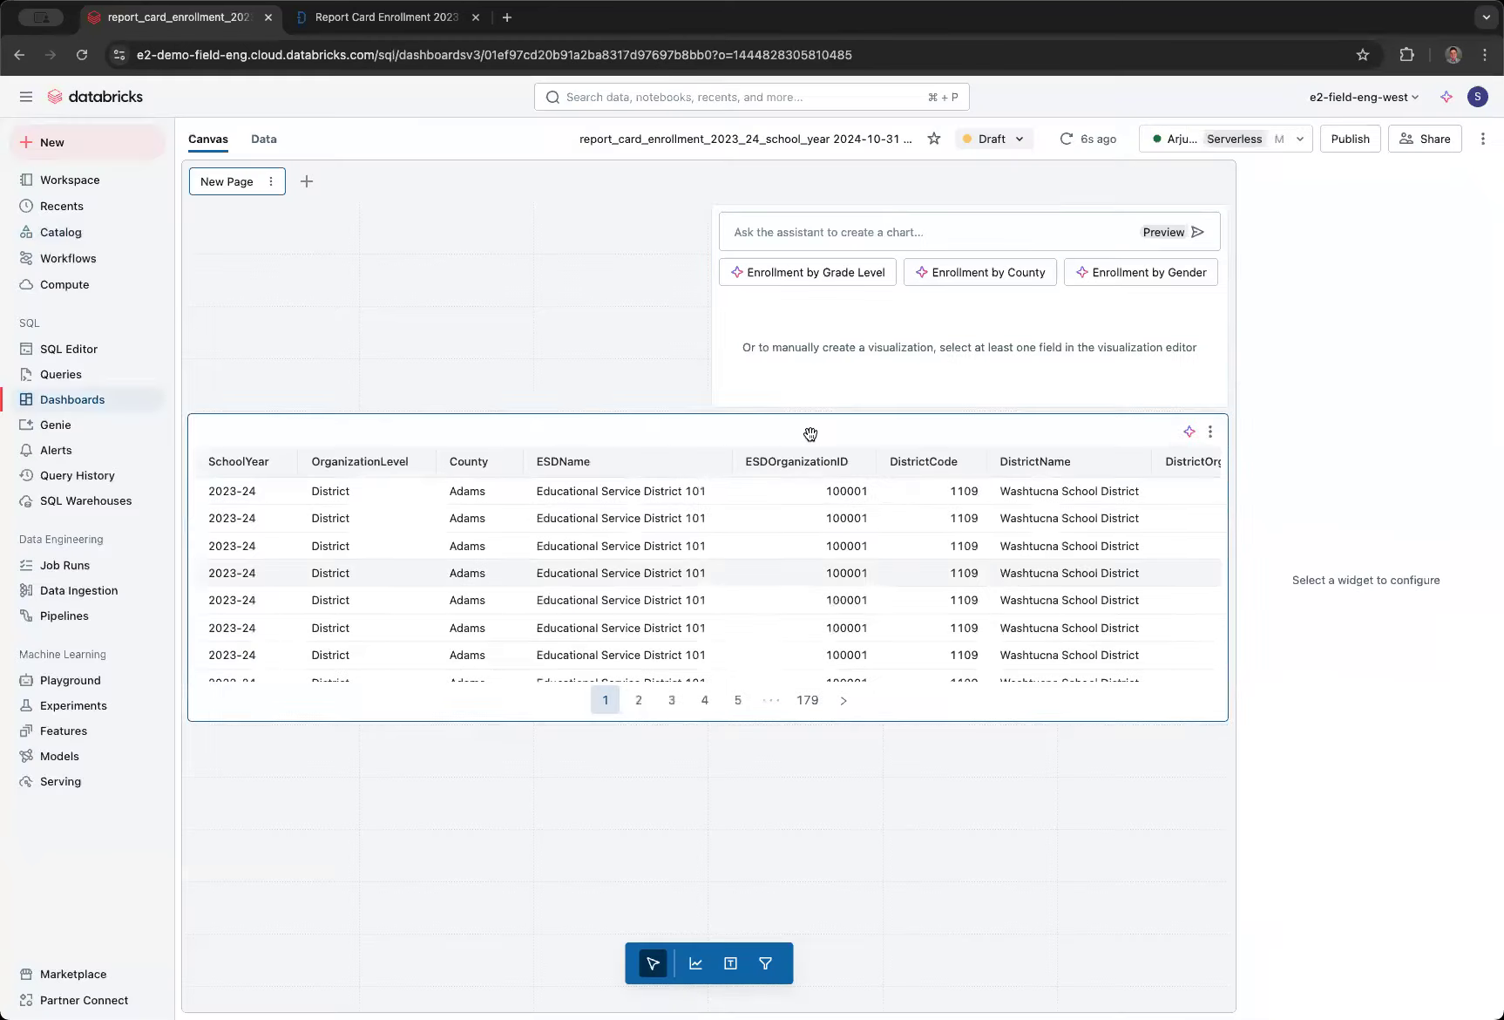
- Stretch the empty chart widget to full canvas width and make it taller, and generate and accept the suggested Enrollment by County chart
{"action": "left_click_drag", "start_coordinate": [712, 319], "coordinate": [188, 319]}
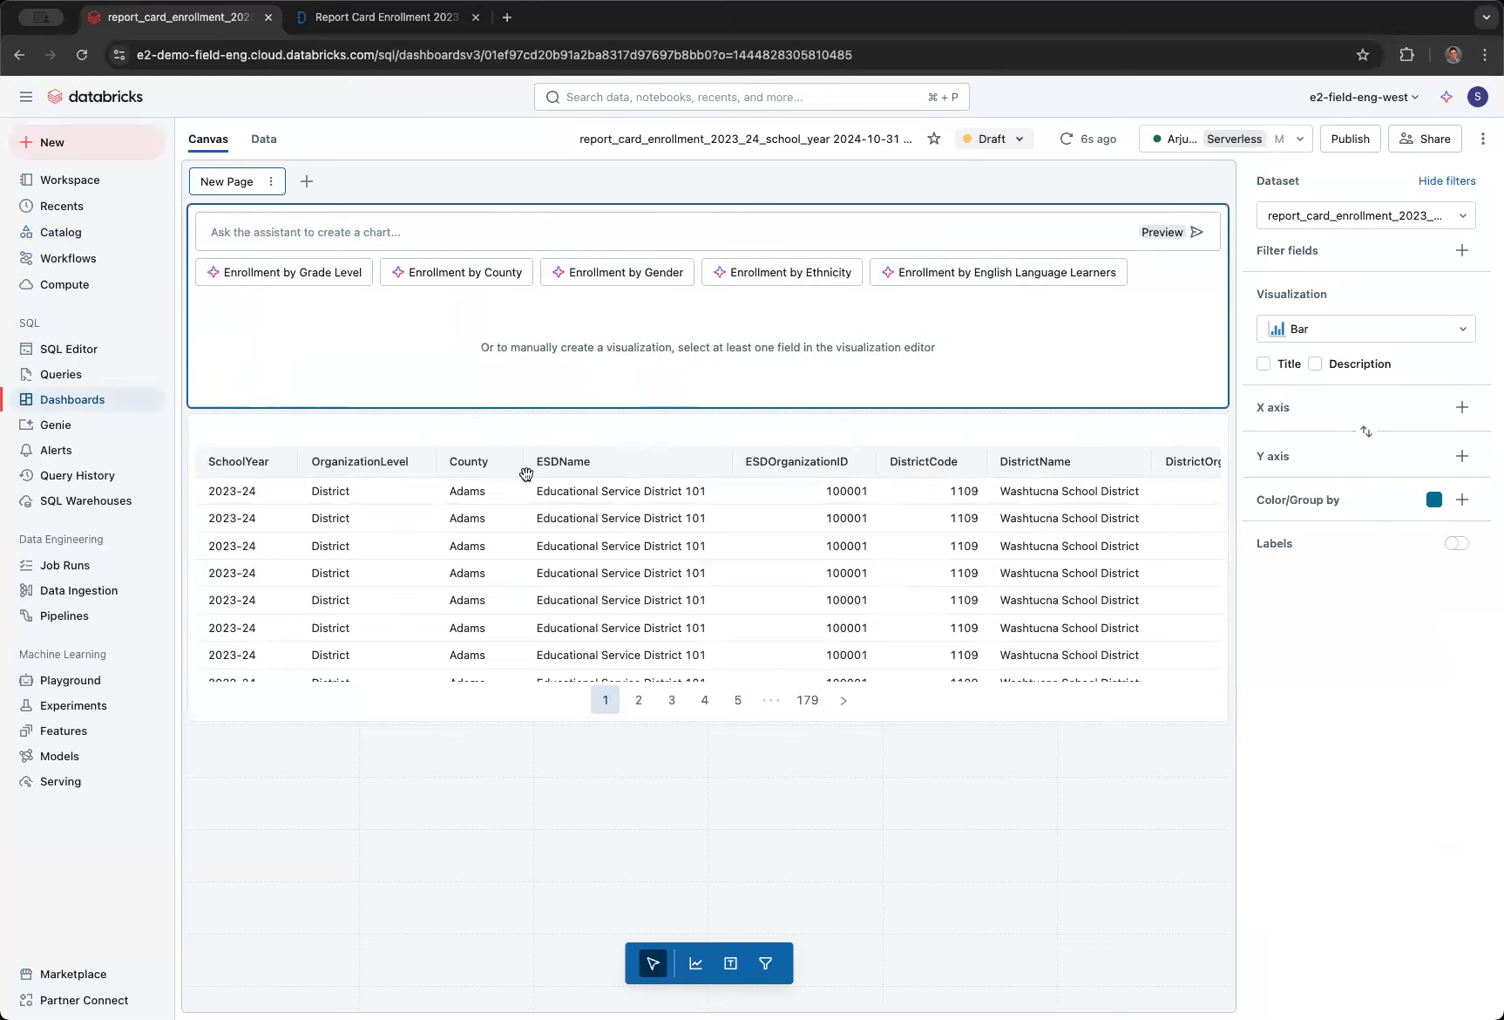
{"action": "left_click_drag", "start_coordinate": [696, 435], "coordinate": [692, 517]}
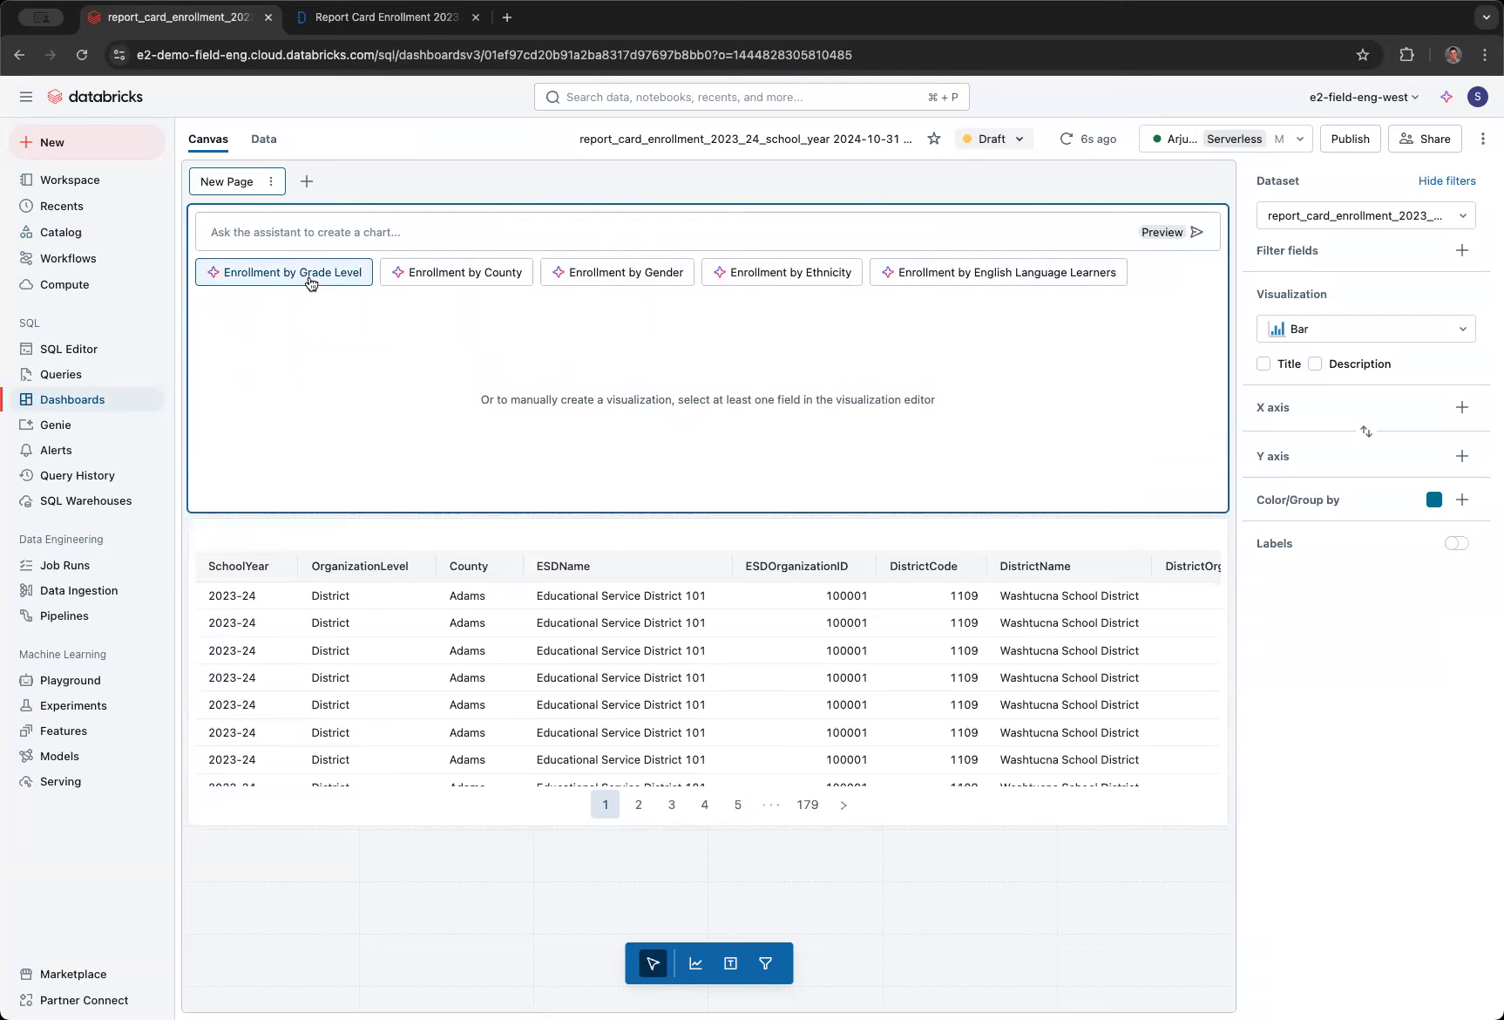
{"action": "left_click", "coordinate": [462, 277]}
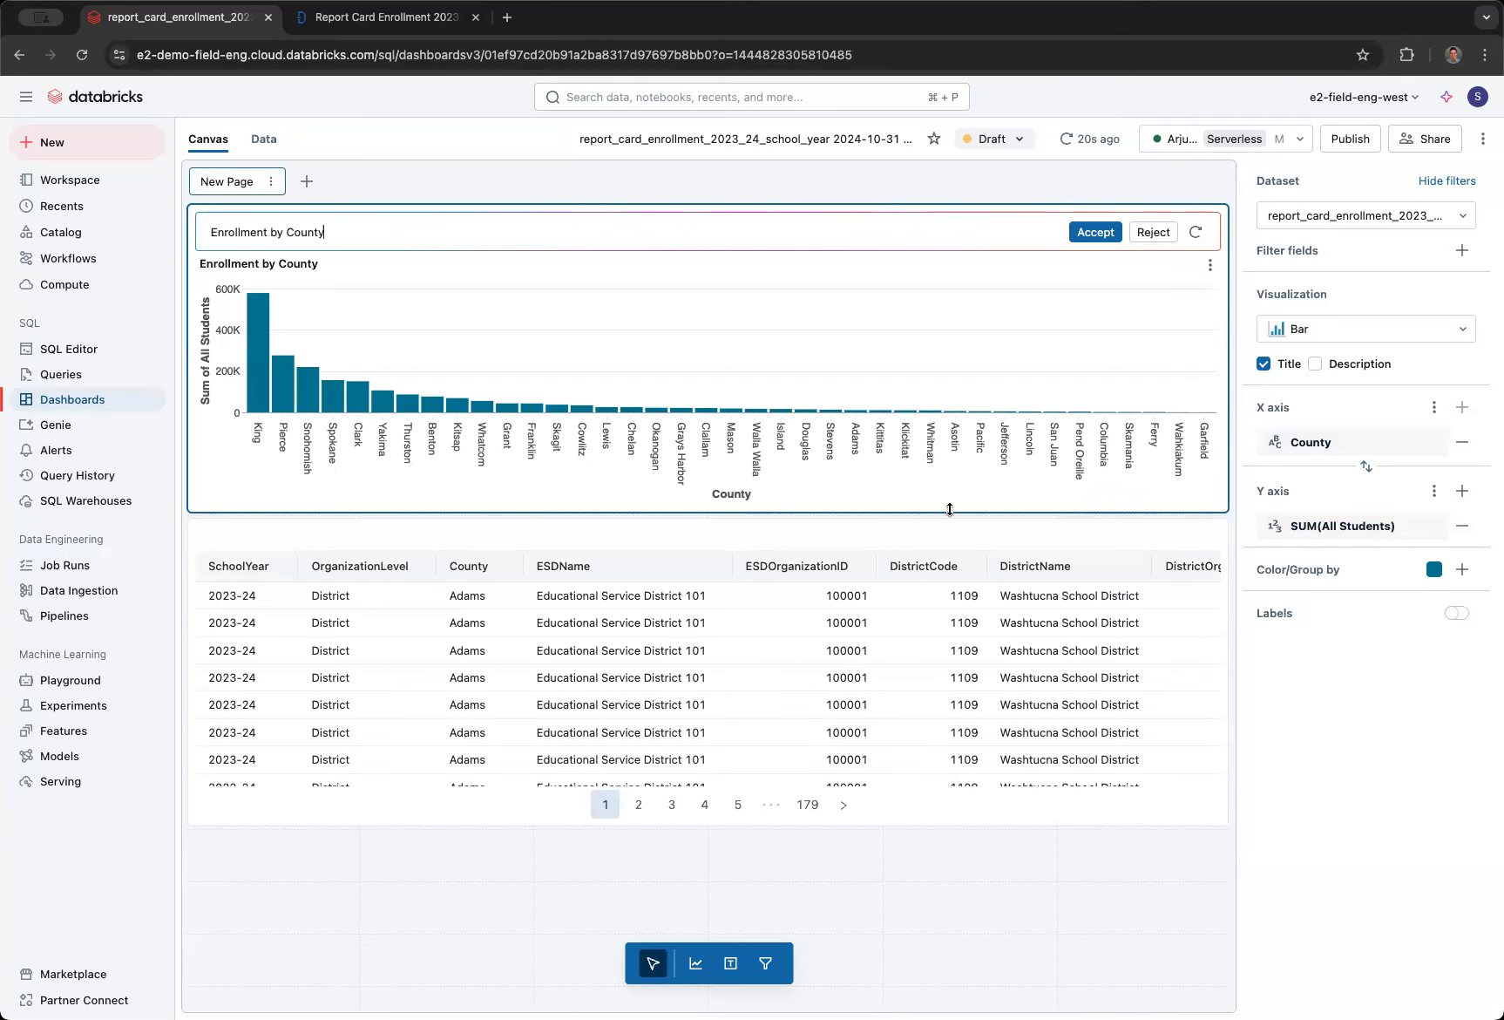
{"action": "left_click", "coordinate": [1105, 236]}
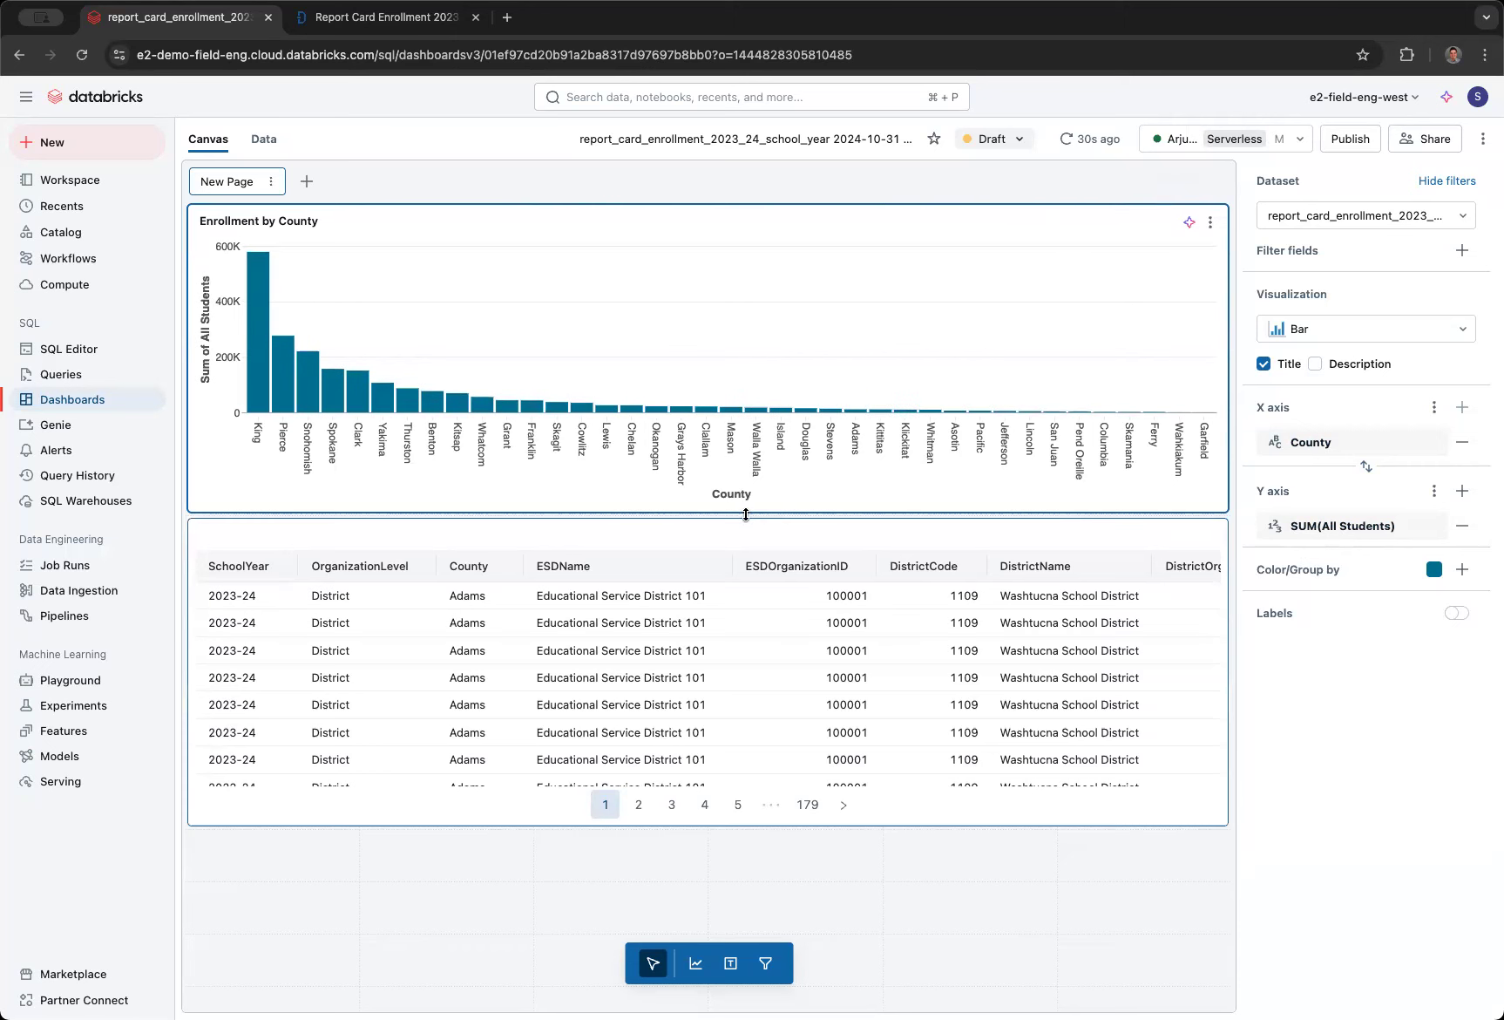
- Make the Enrollment by County chart much taller and narrow it to half the canvas width
{"action": "left_click_drag", "start_coordinate": [722, 500], "coordinate": [709, 774]}
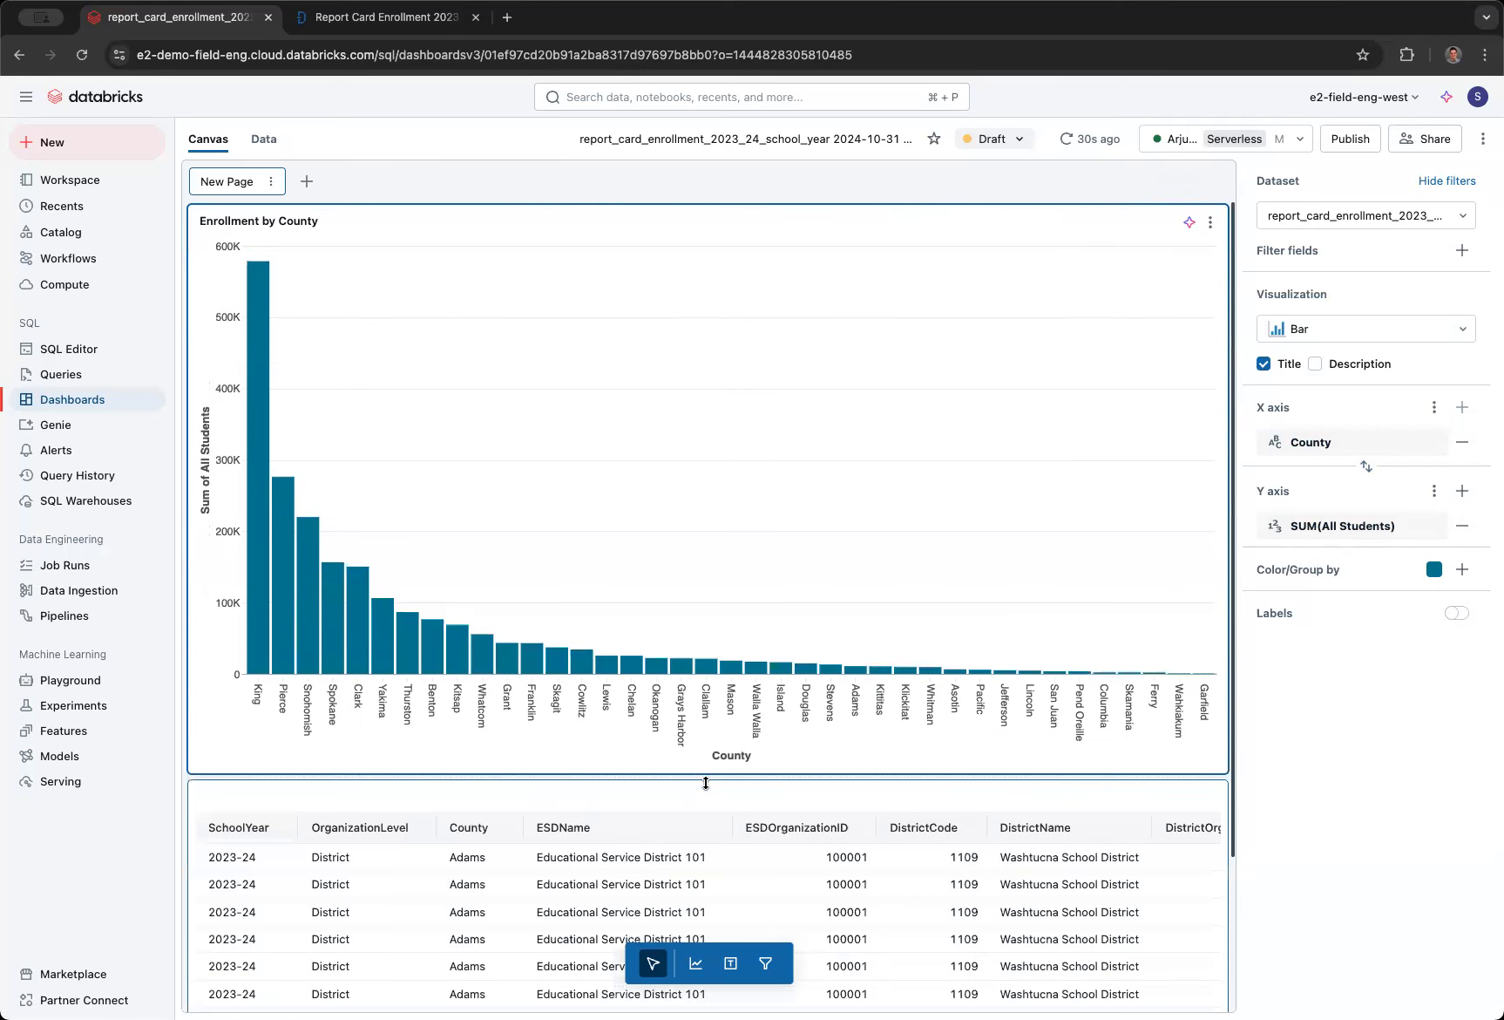
{"action": "left_click_drag", "start_coordinate": [1226, 608], "coordinate": [859, 613]}
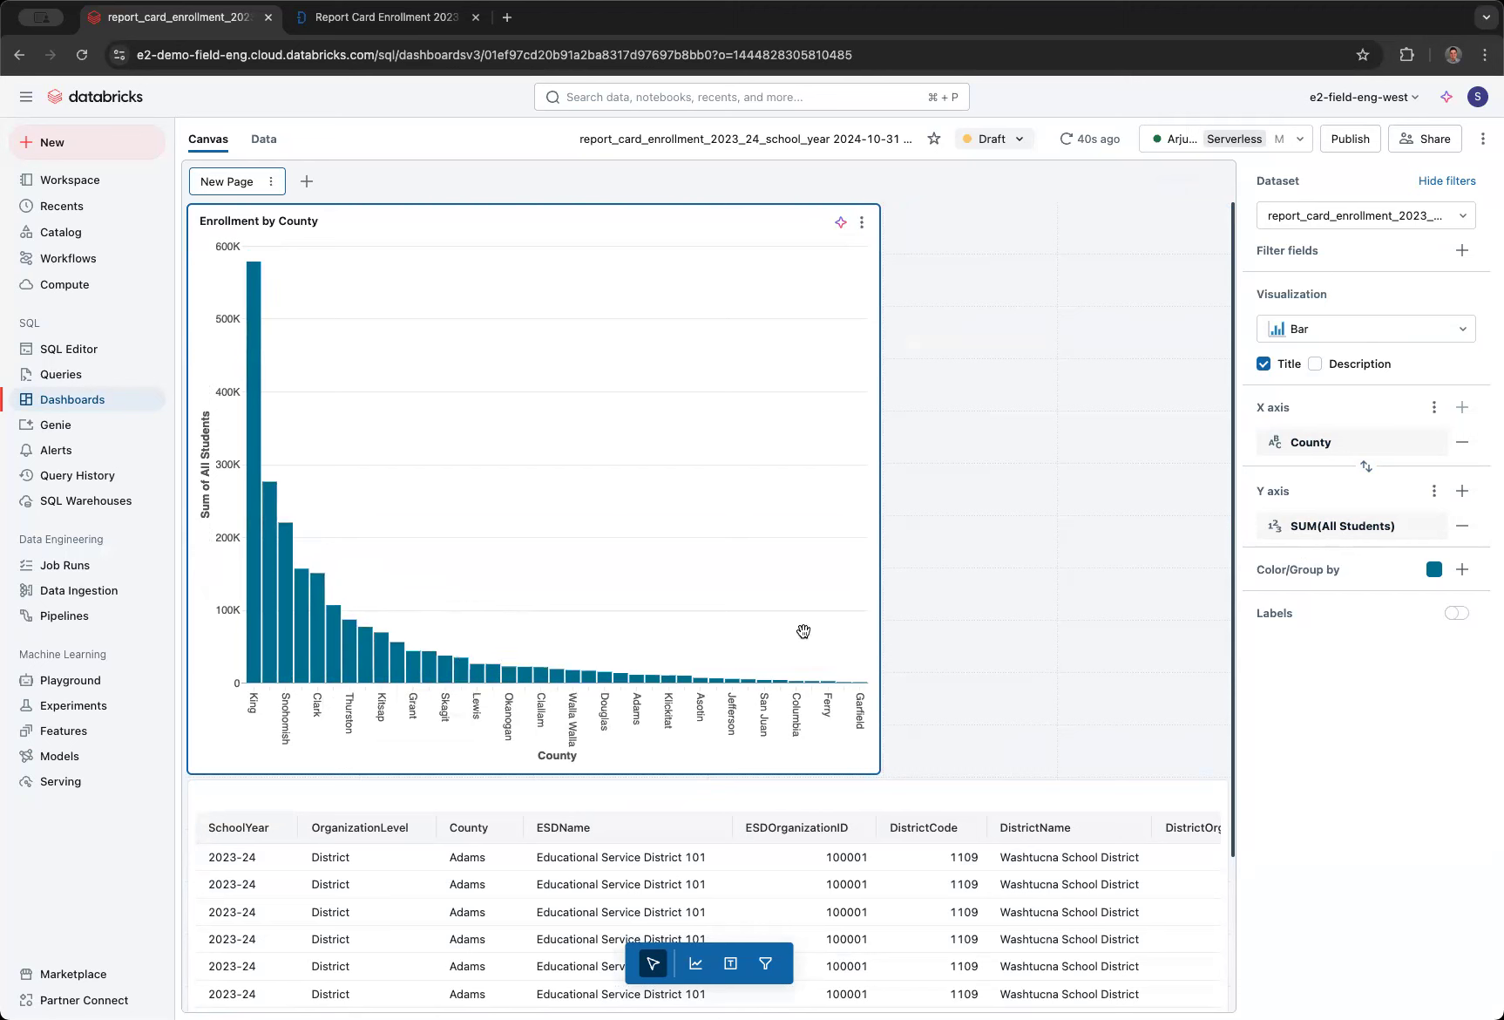
{"action": "left_click", "coordinate": [1008, 552]}
{"action": "left_click", "coordinate": [826, 538]}
{"action": "left_click_drag", "start_coordinate": [880, 538], "coordinate": [781, 542]}
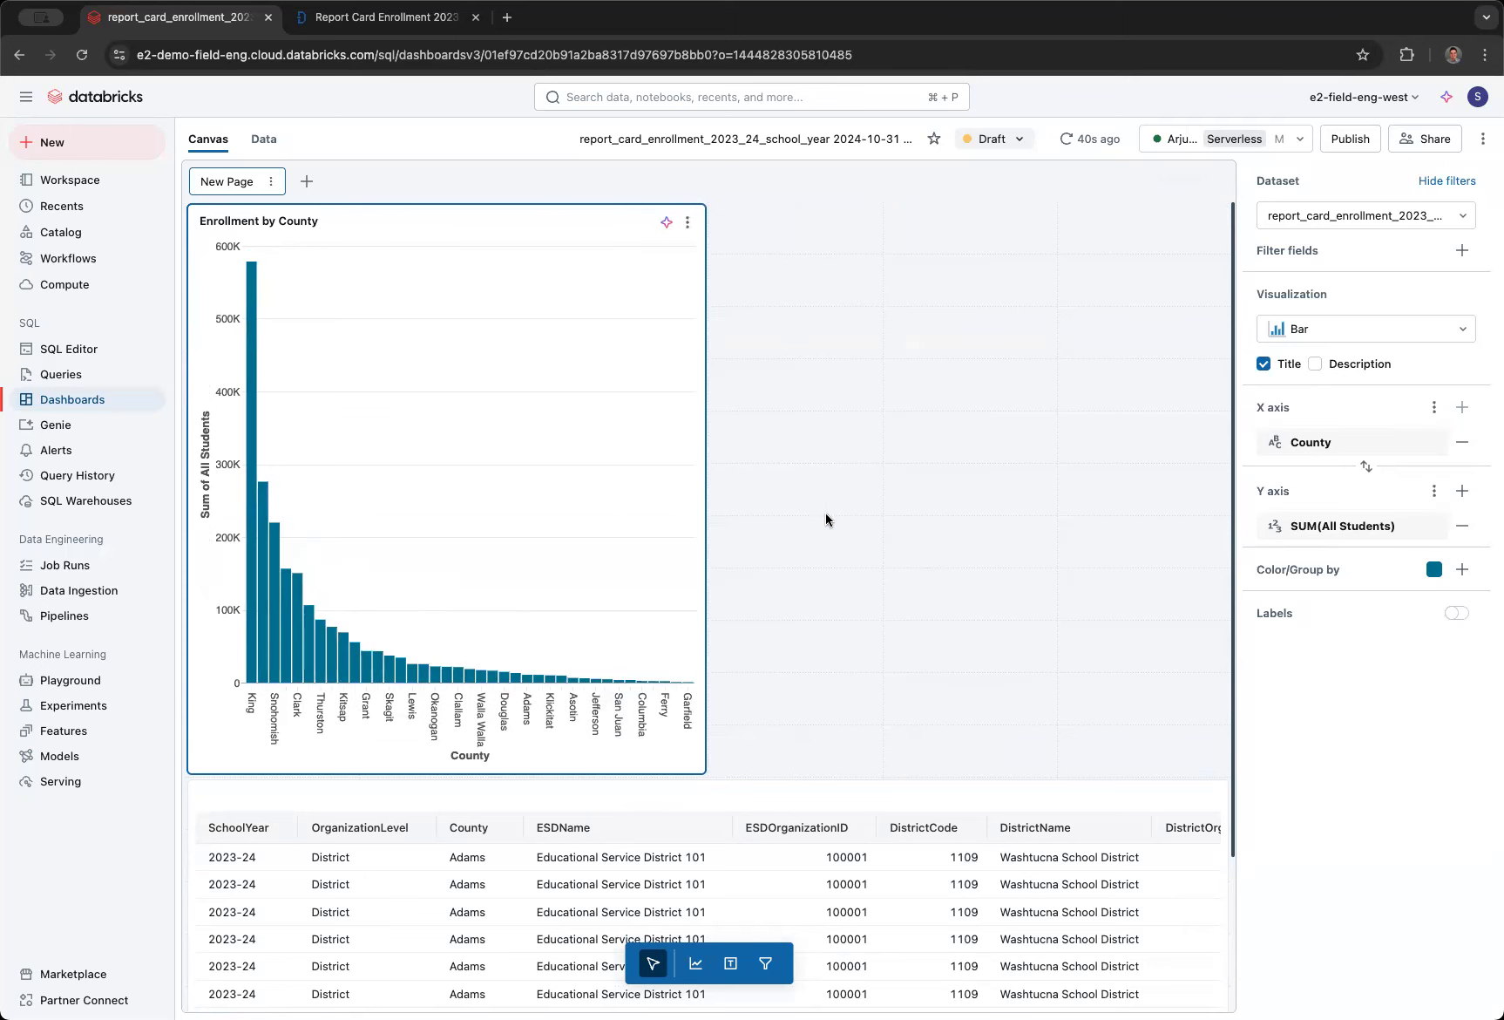
{"action": "left_click", "coordinate": [883, 461]}
- Add a new visualization widget beside the Enrollment by County chart and set its visualization type to Pie
{"action": "left_click", "coordinate": [695, 963]}
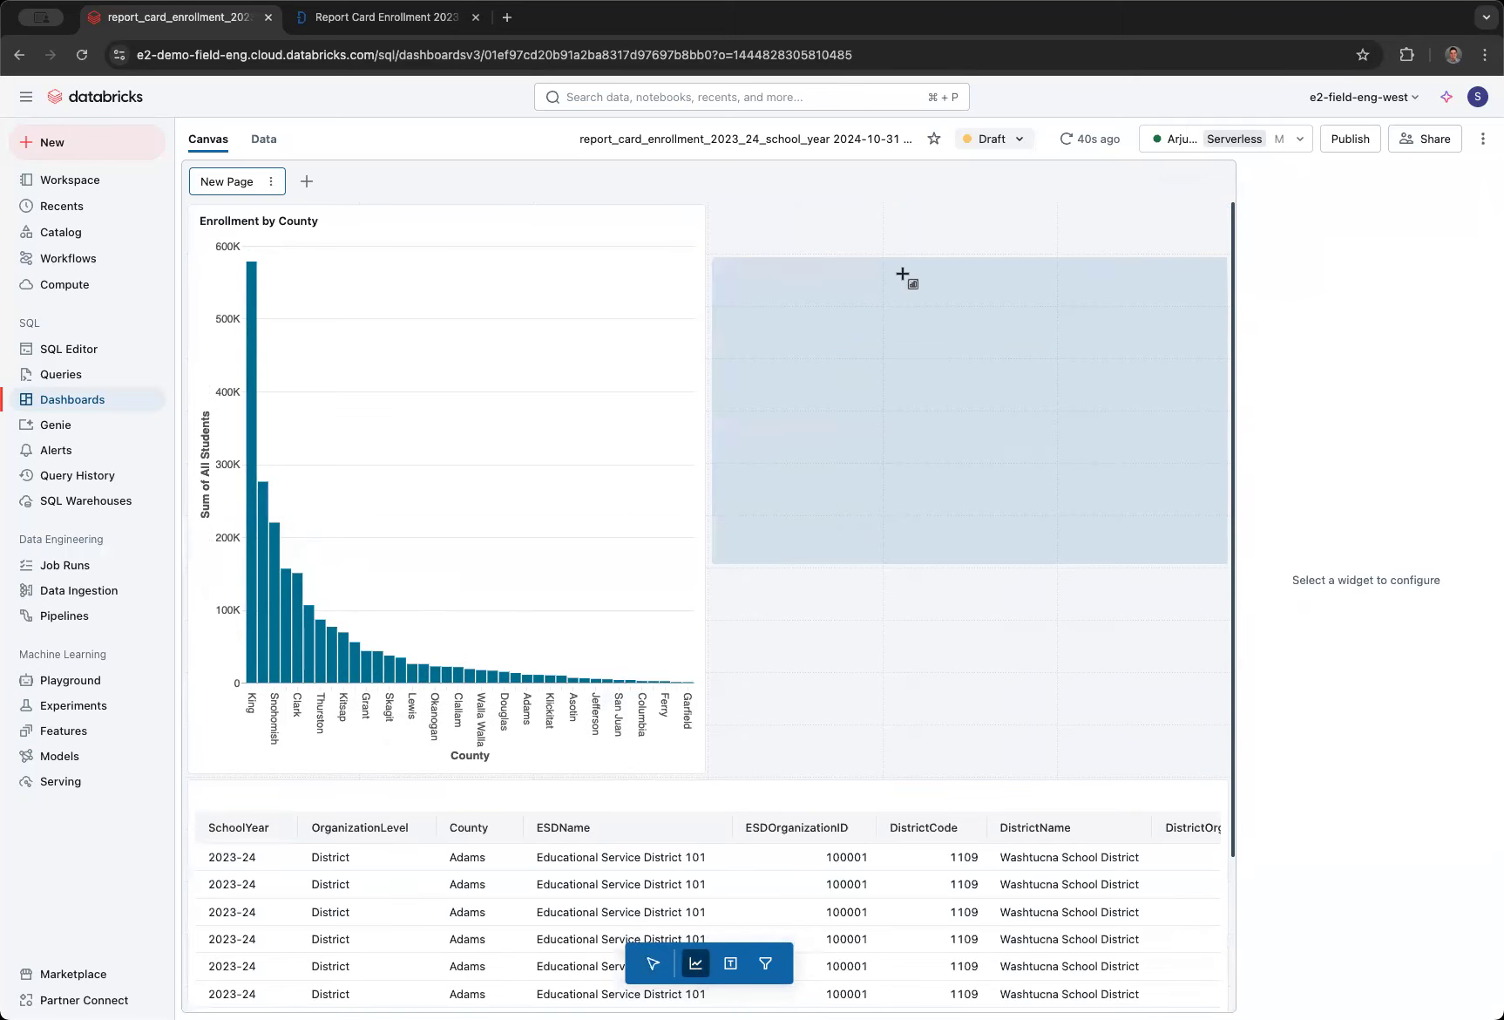
{"action": "left_click", "coordinate": [882, 248]}
{"action": "left_click", "coordinate": [1351, 330]}
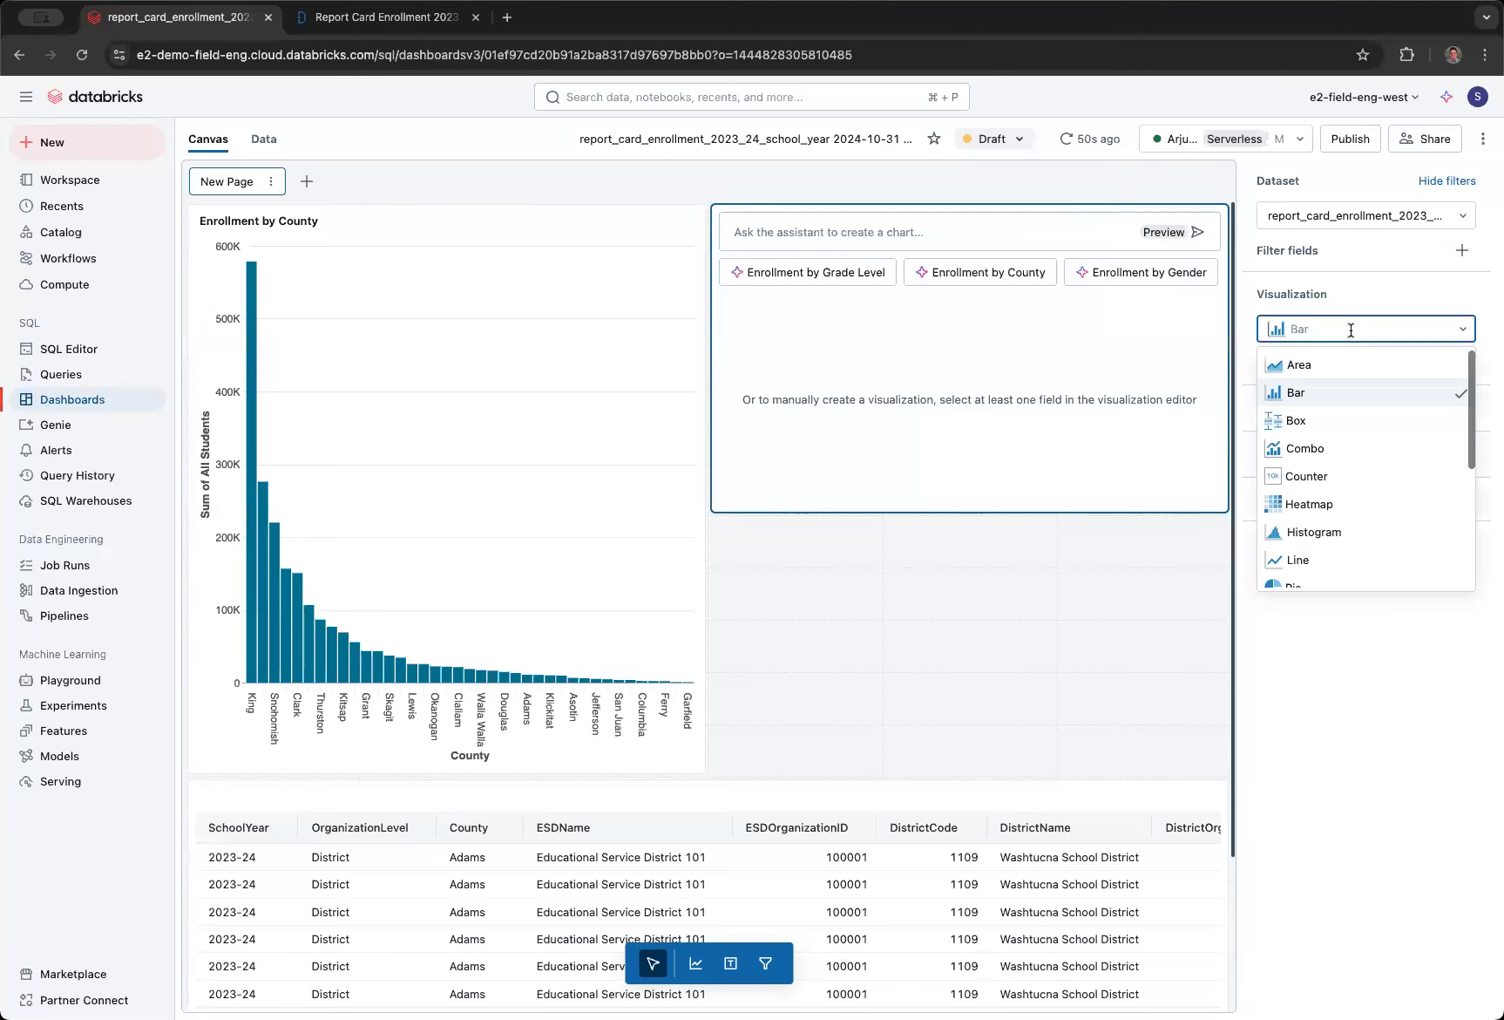
{"action": "scroll", "coordinate": [1316, 558], "scroll_direction": "down", "scroll_amount": 1}
{"action": "left_click", "coordinate": [1307, 547]}
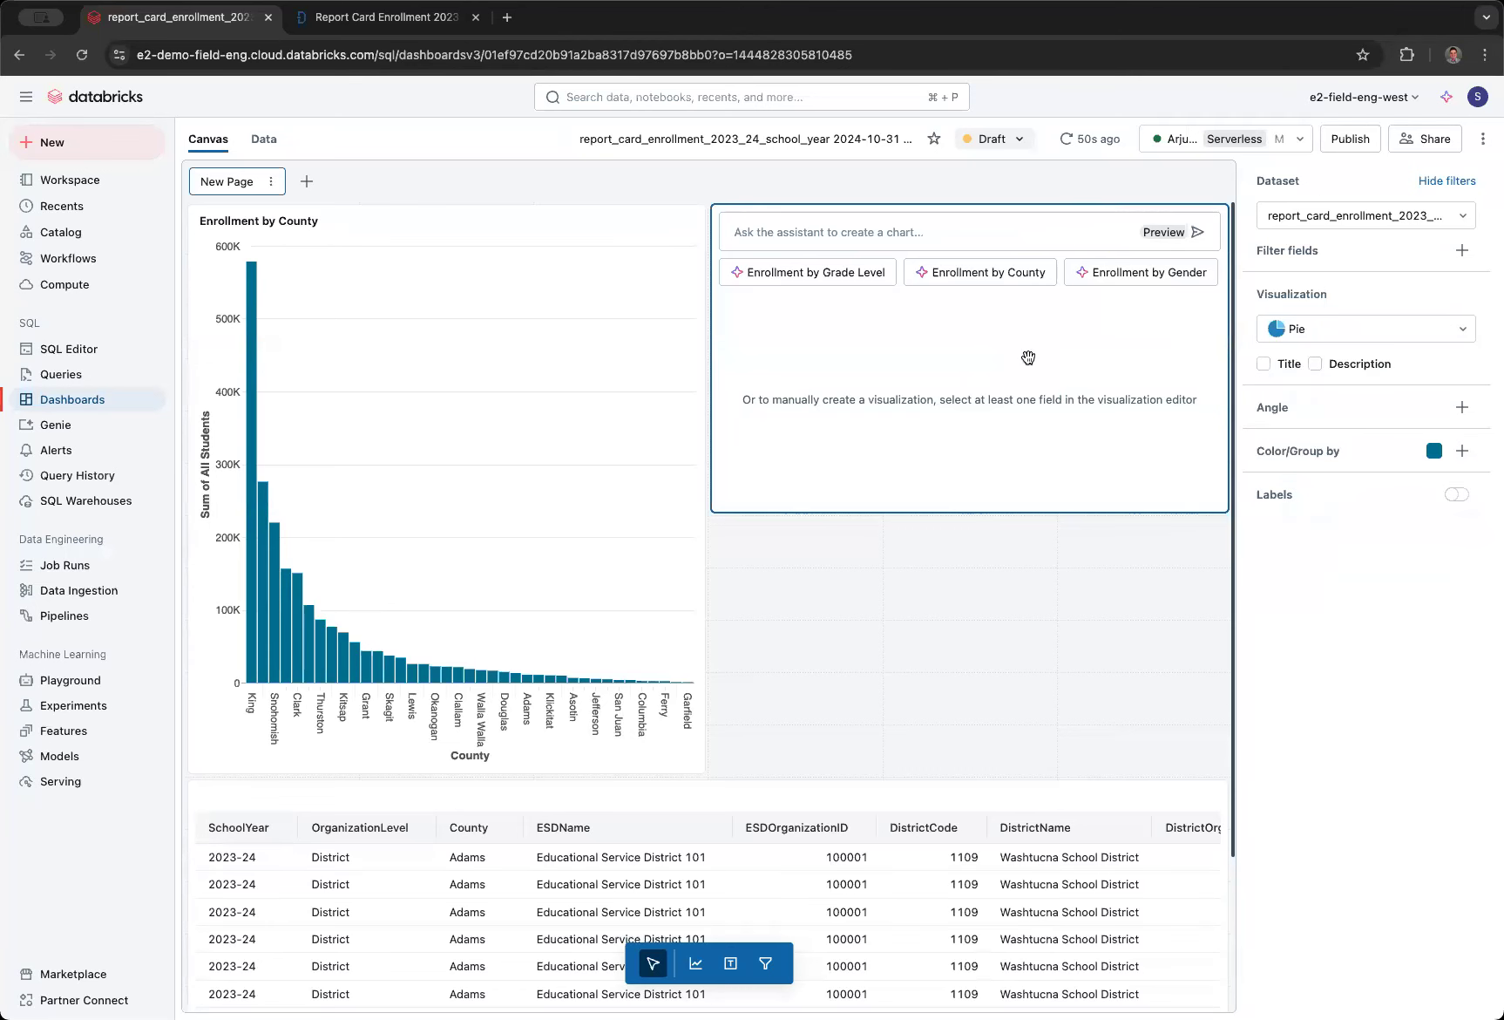
- Ask the assistant "Show me a pie chart of total low income students by grade level", make the widget taller and accept the chart
{"action": "left_click", "coordinate": [898, 236]}
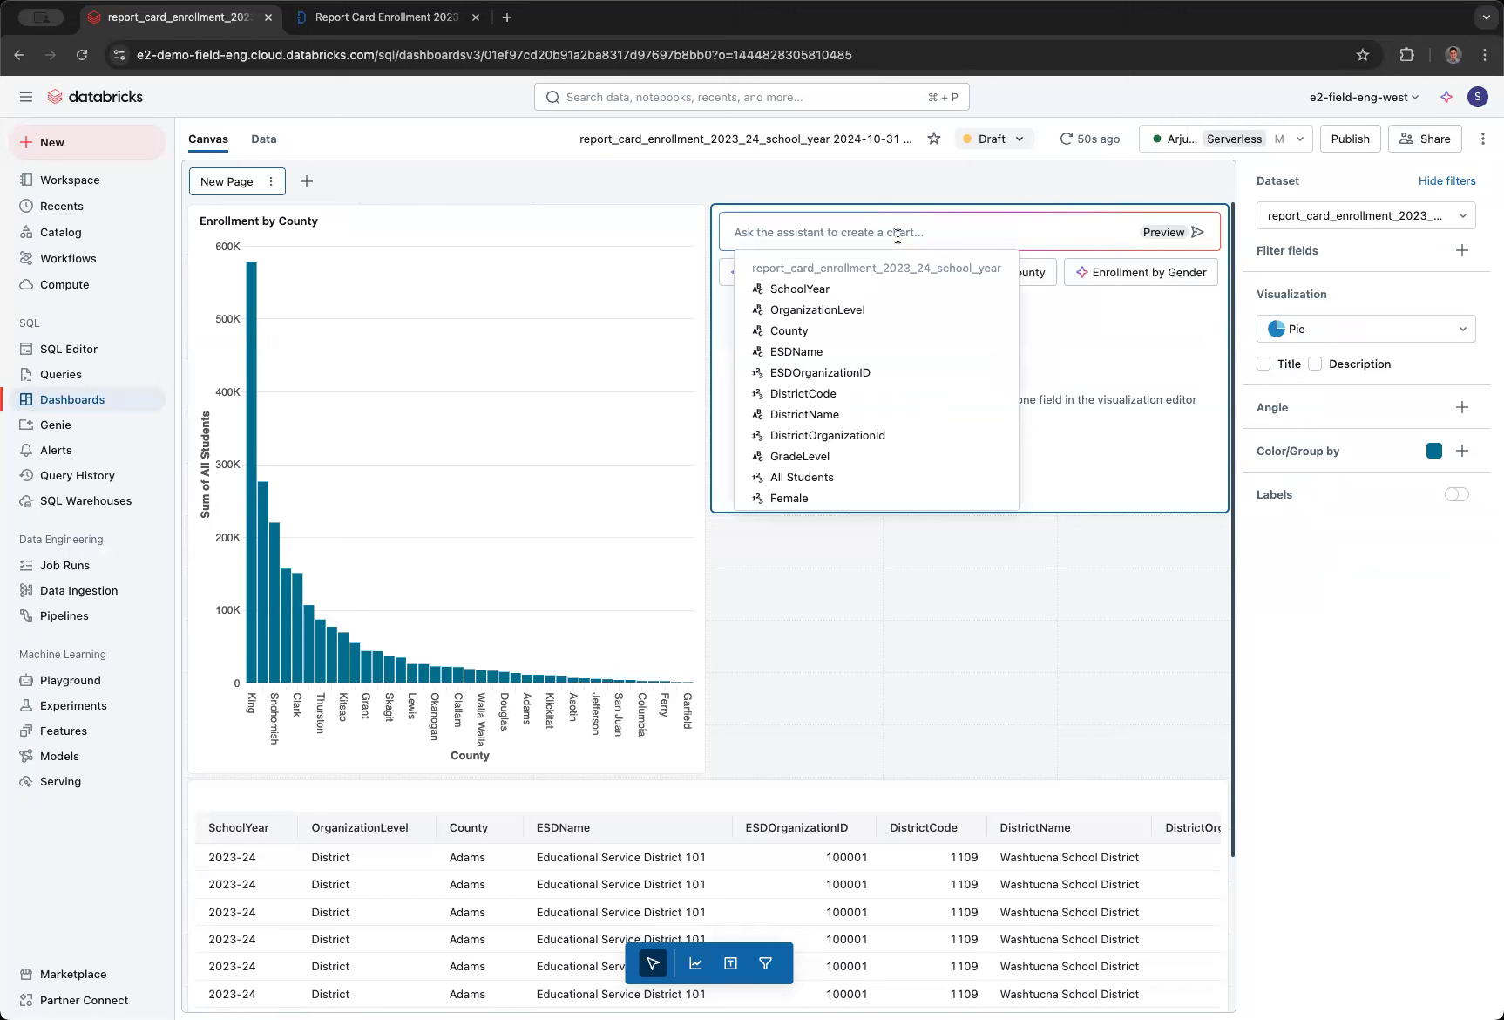
{"action": "type", "text": "Show me a pie chart of low income students "}
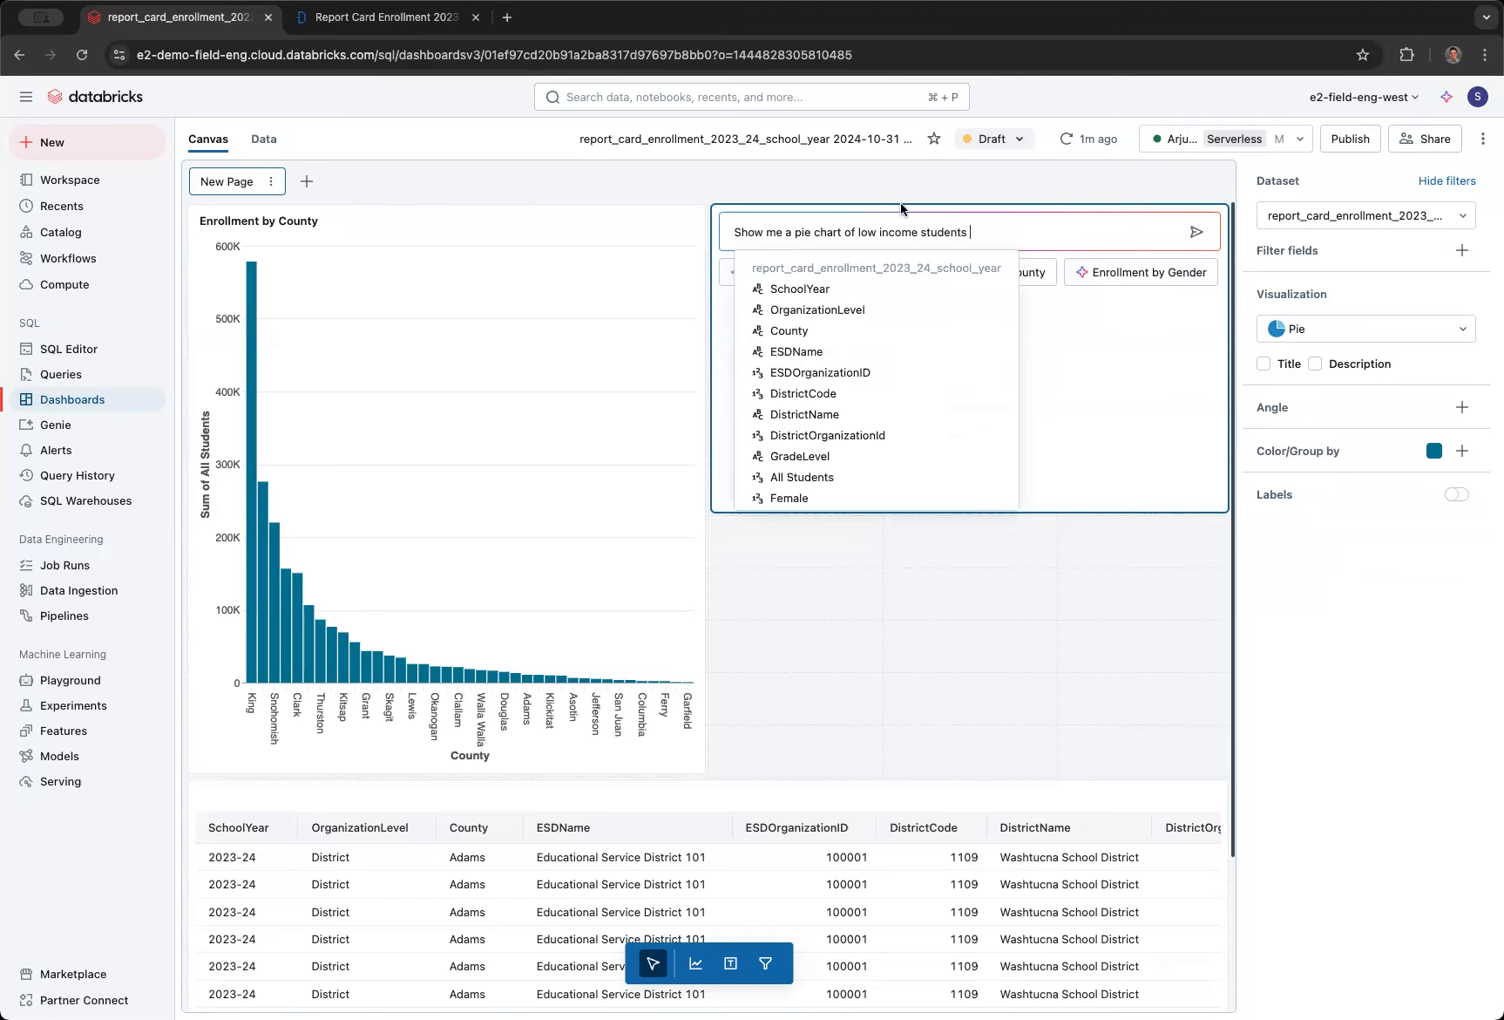
{"action": "type", "text": "total "}
{"action": "type", "text": "by grade level"}
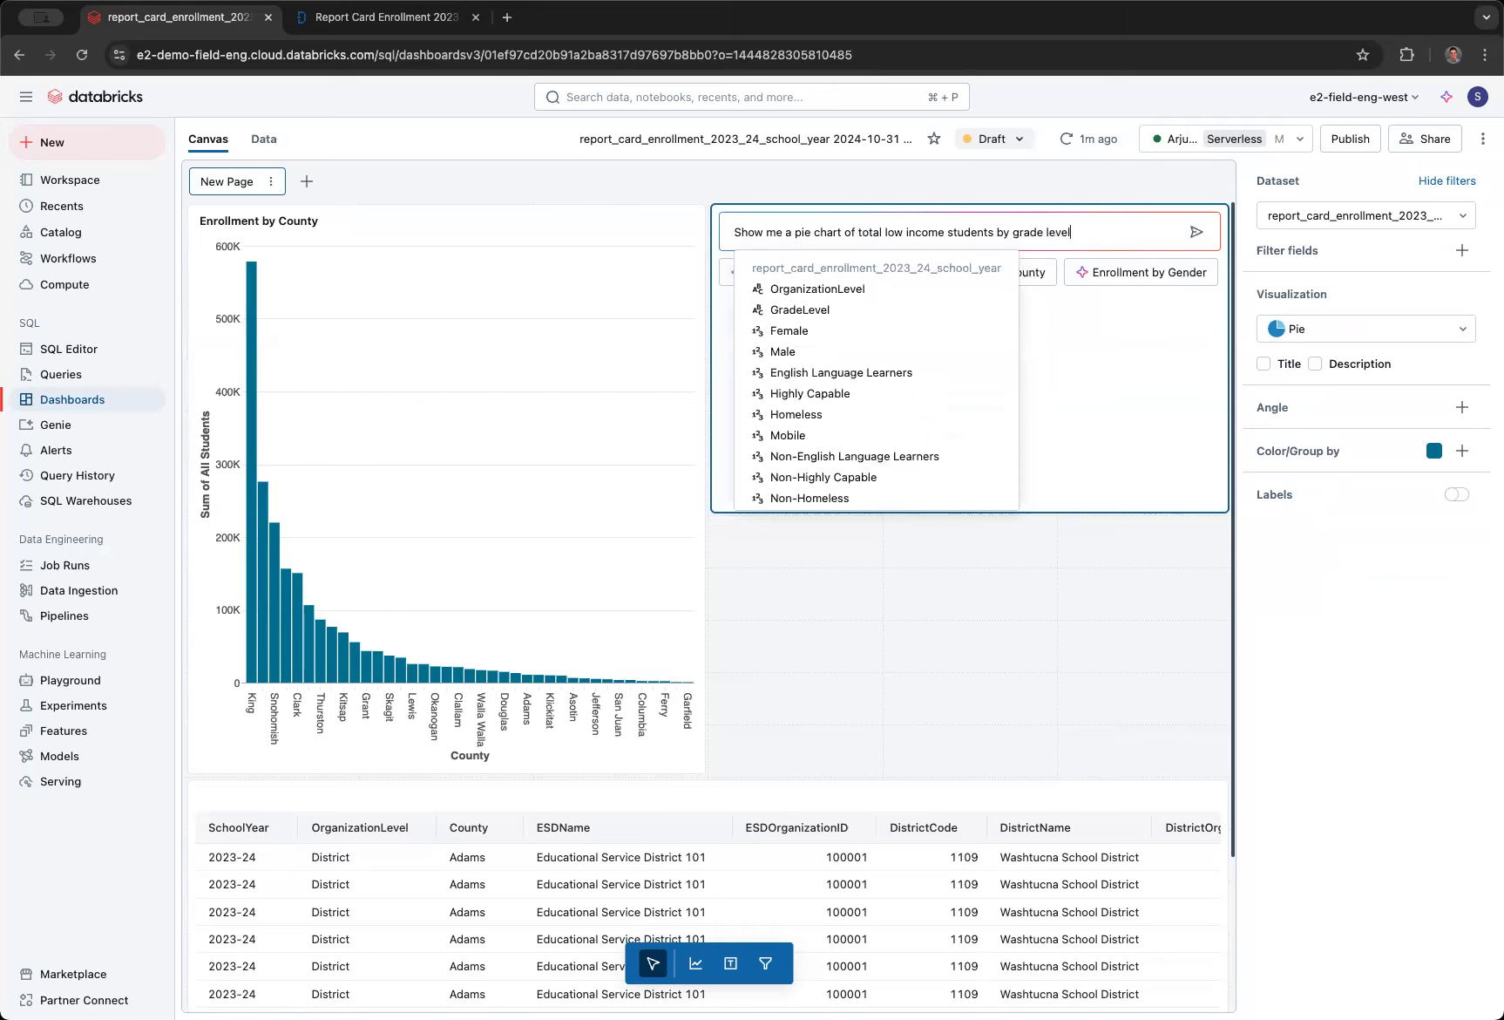
{"action": "key", "text": "Return"}
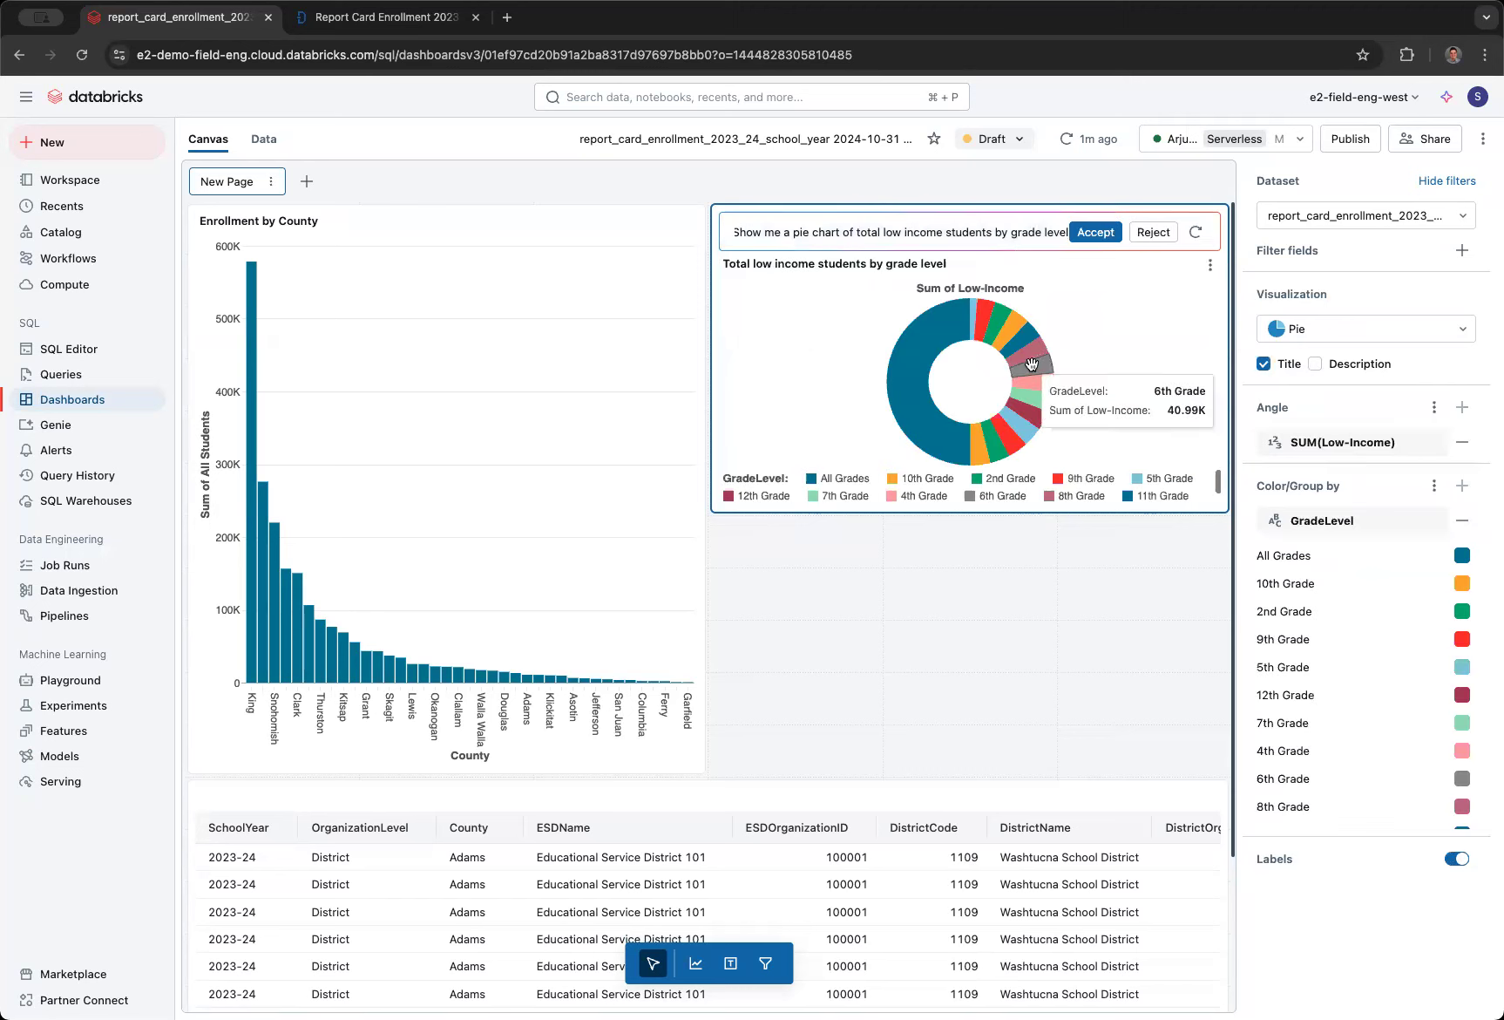
{"action": "left_click_drag", "start_coordinate": [918, 515], "coordinate": [903, 733]}
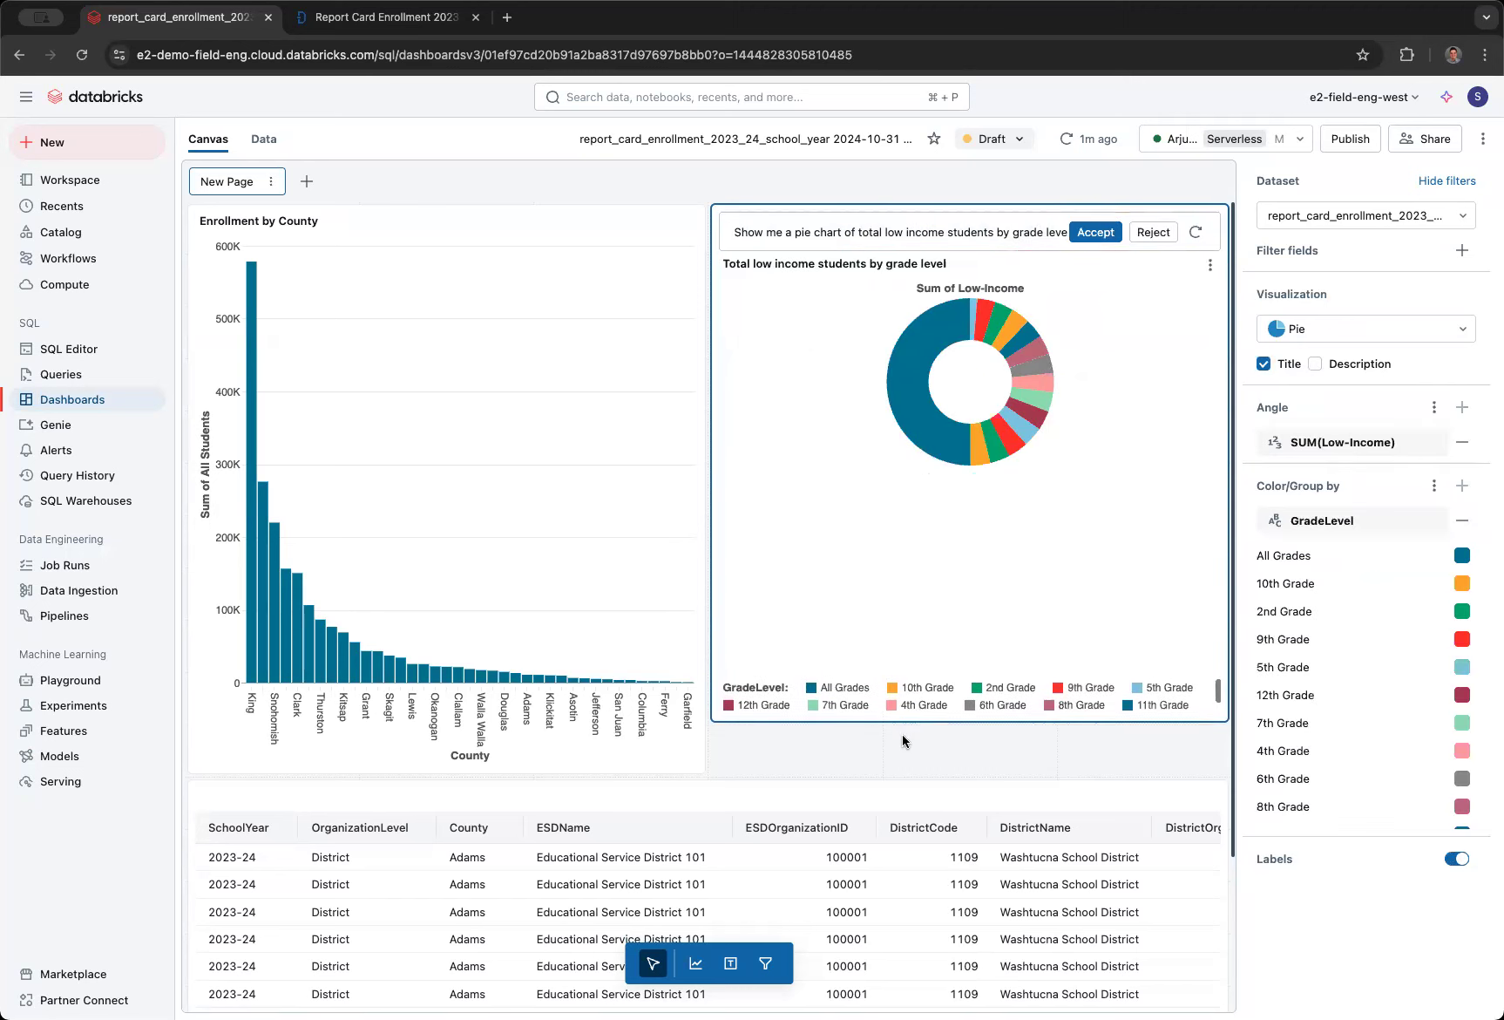
{"action": "left_click", "coordinate": [1096, 234]}
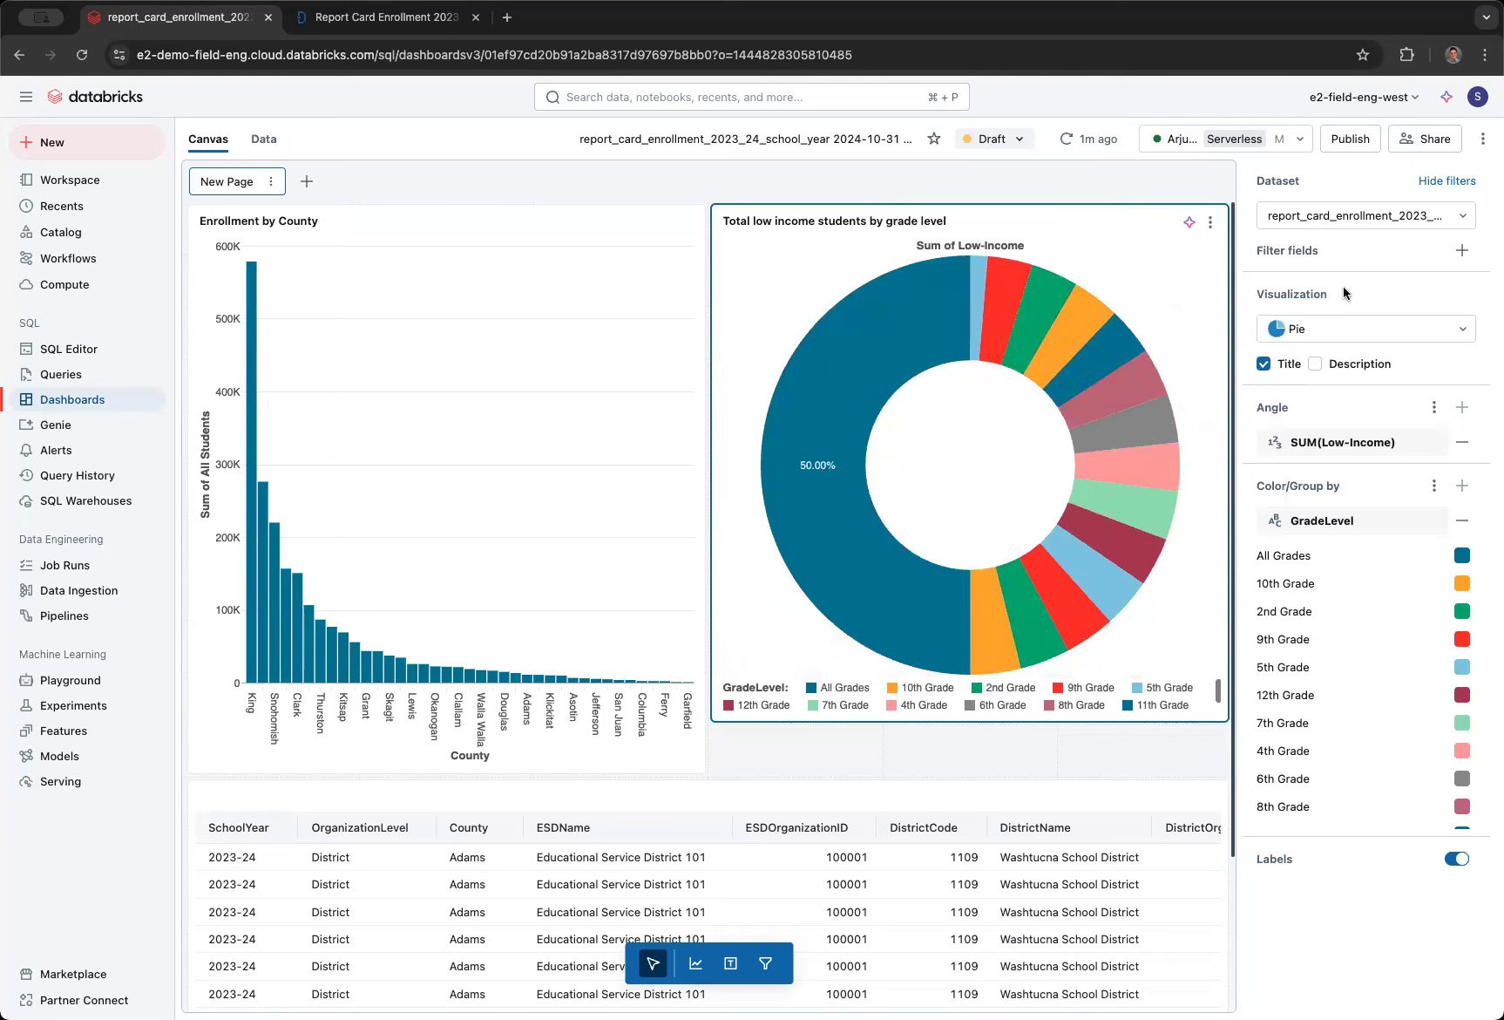
- Add GradeLevel as a filter field on the low income students pie chart
{"action": "left_click", "coordinate": [1461, 254]}
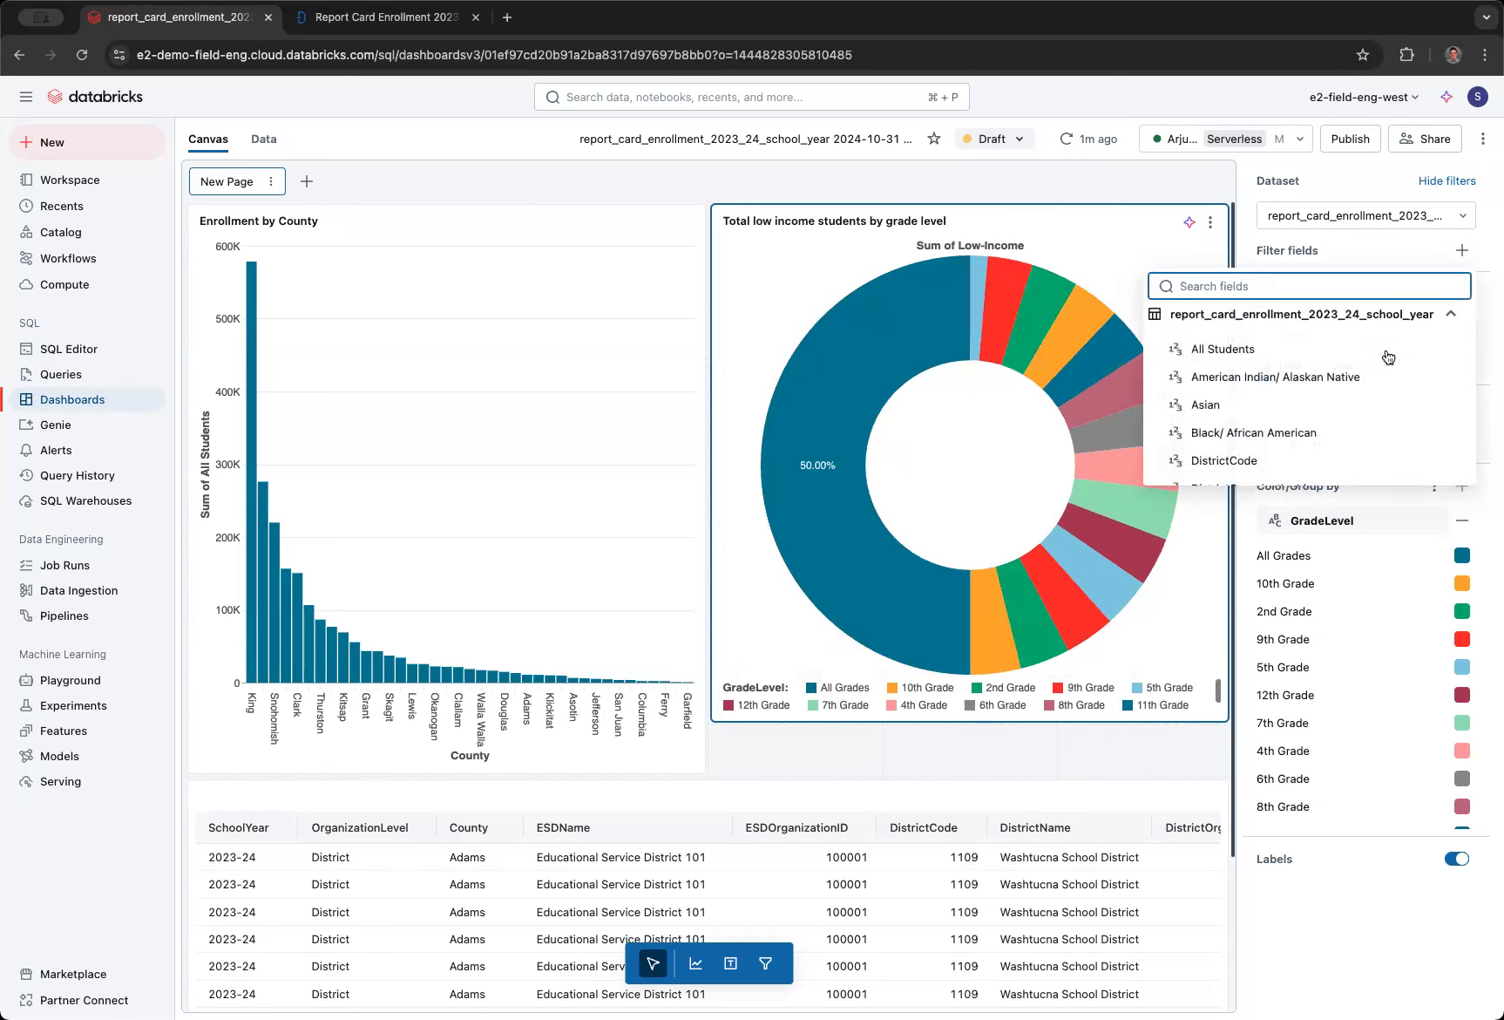
{"action": "scroll", "coordinate": [1388, 358], "scroll_direction": "down", "scroll_amount": 1}
{"action": "scroll", "coordinate": [1388, 357], "scroll_direction": "down", "scroll_amount": 1}
{"action": "scroll", "coordinate": [1388, 357], "scroll_direction": "up", "scroll_amount": 1}
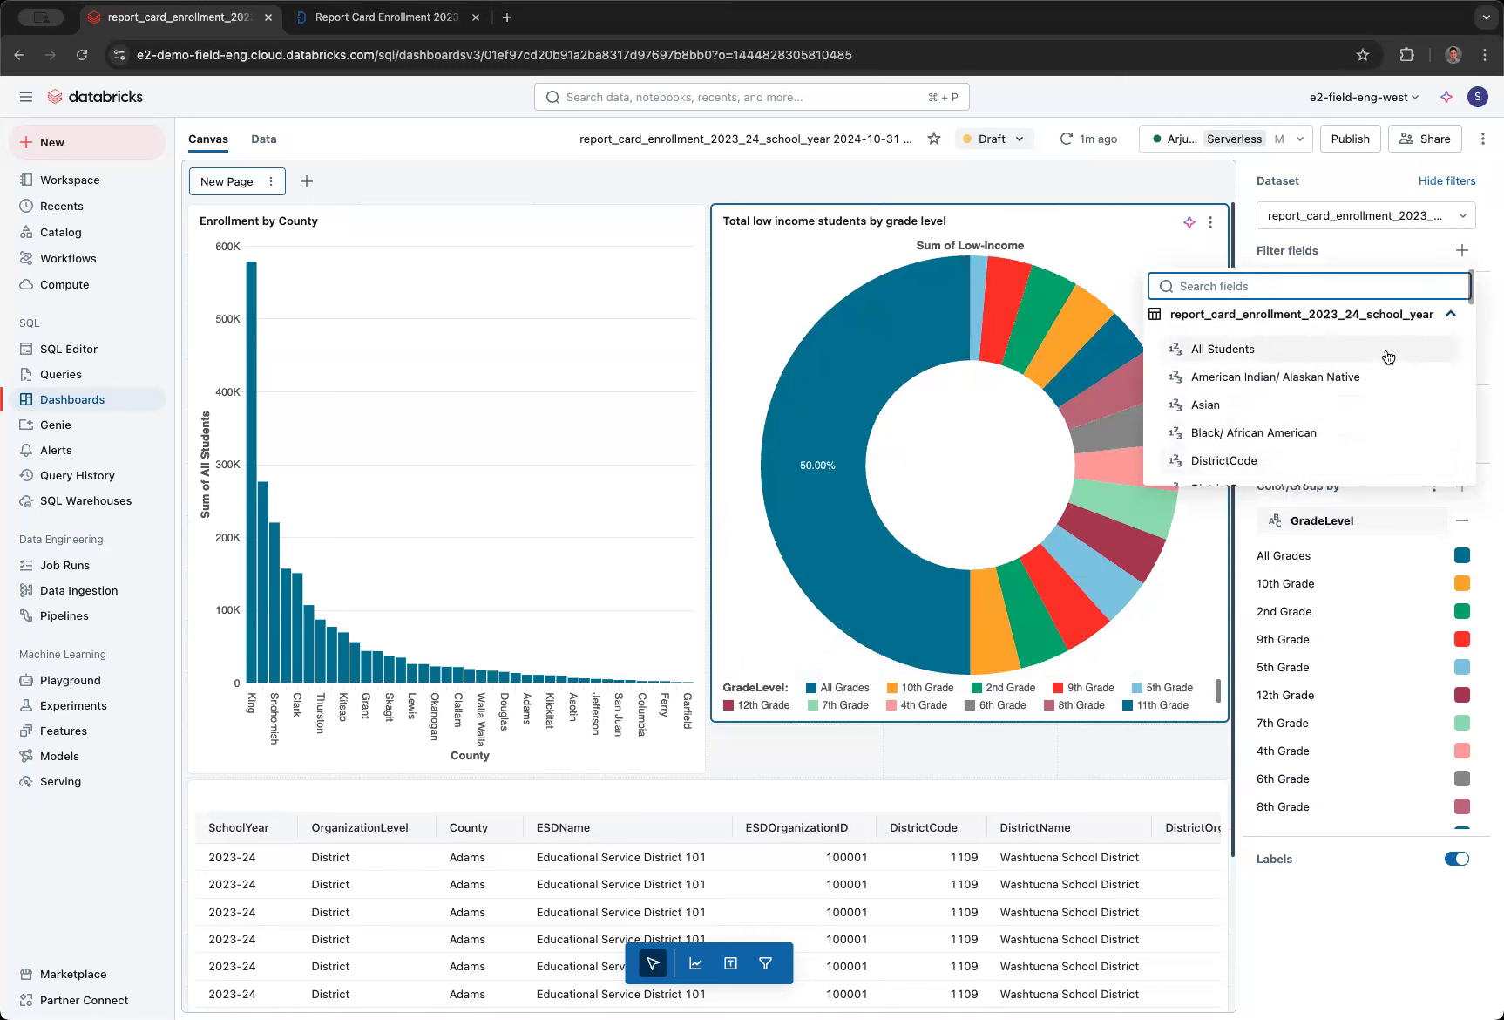
{"action": "scroll", "coordinate": [1410, 322], "scroll_direction": "down", "scroll_amount": 5}
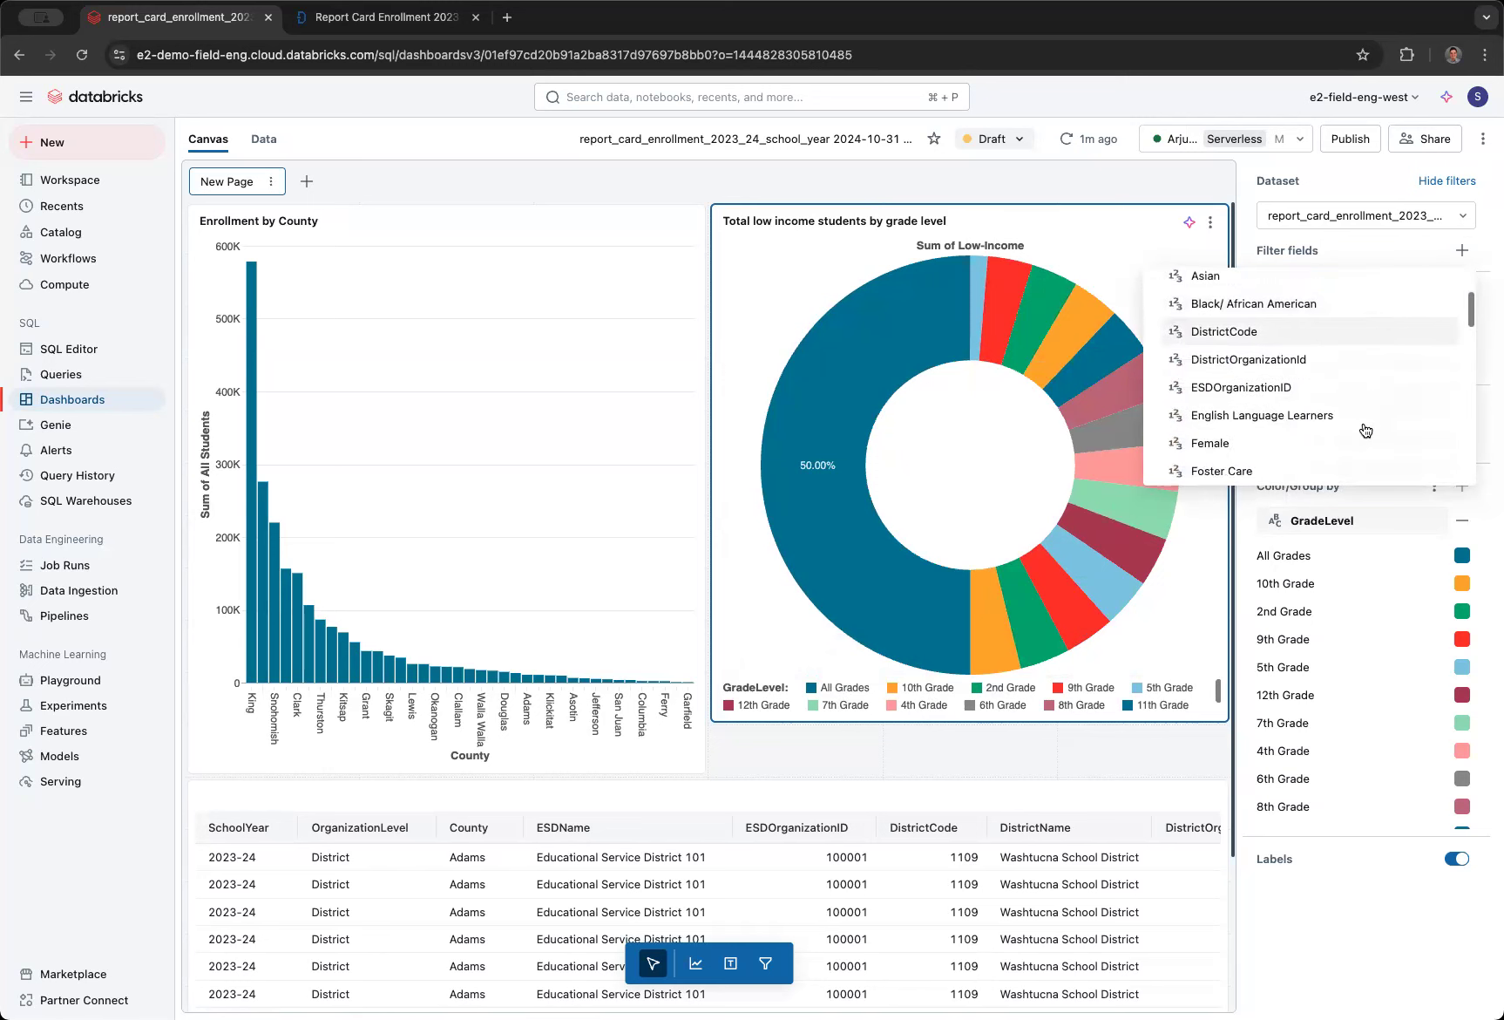
{"action": "scroll", "coordinate": [1366, 430], "scroll_direction": "down", "scroll_amount": 3}
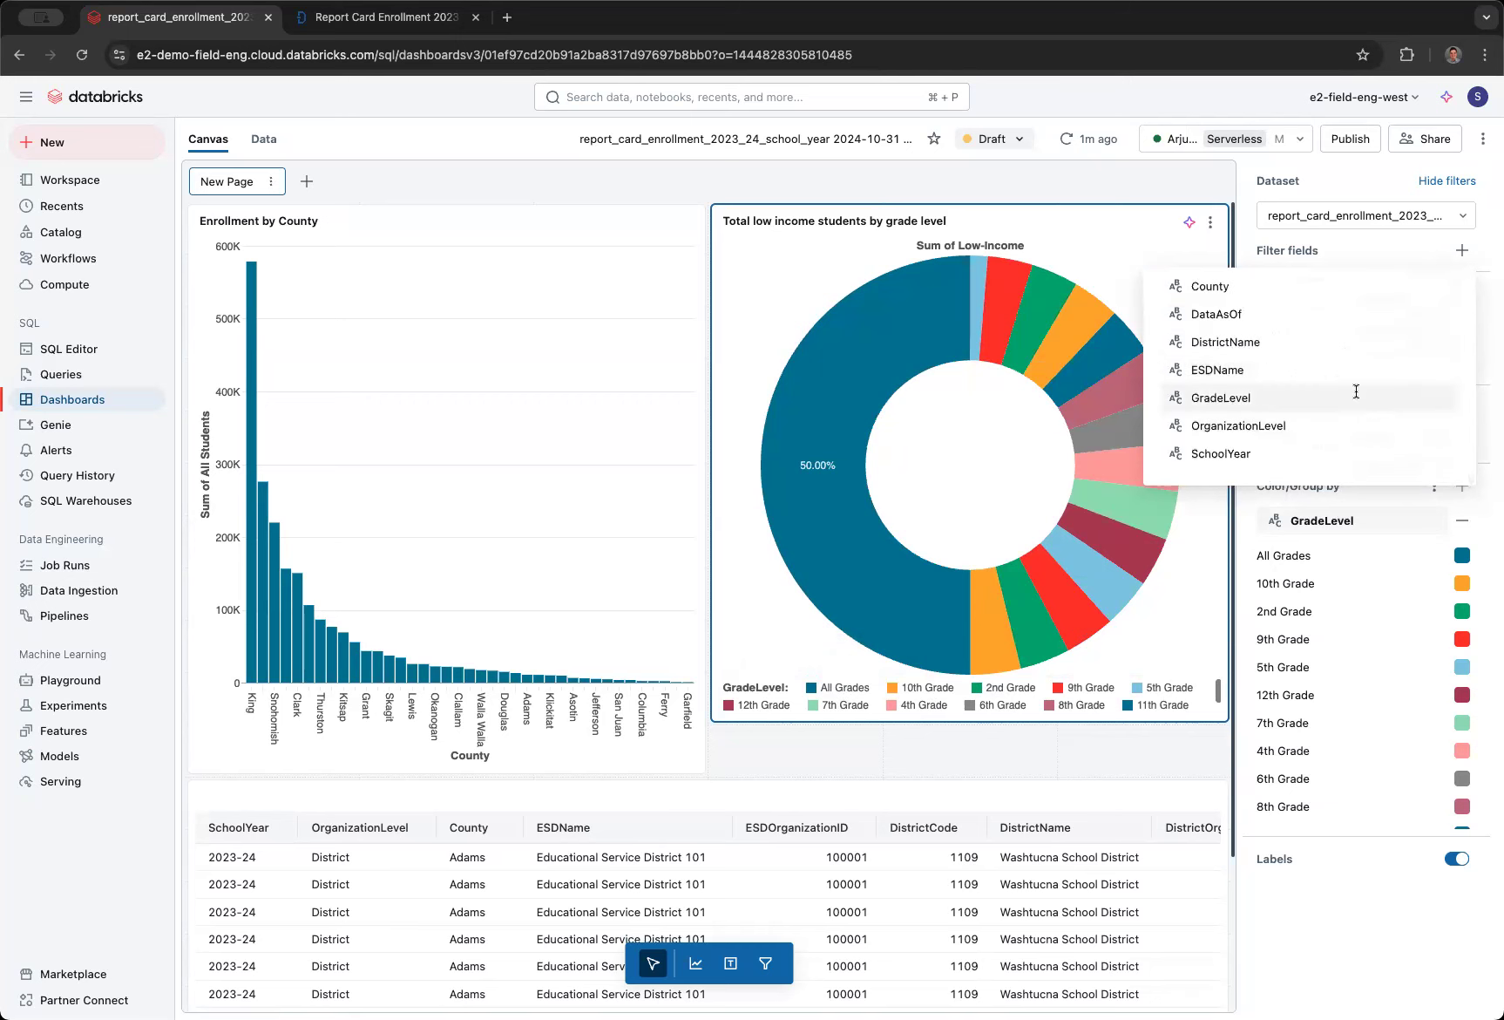
{"action": "left_click", "coordinate": [1360, 397]}
- Include 10th, 11th, 12th, 1st and 2nd Grade in the pie chart's GradeLevel filter
{"action": "left_click", "coordinate": [1380, 315]}
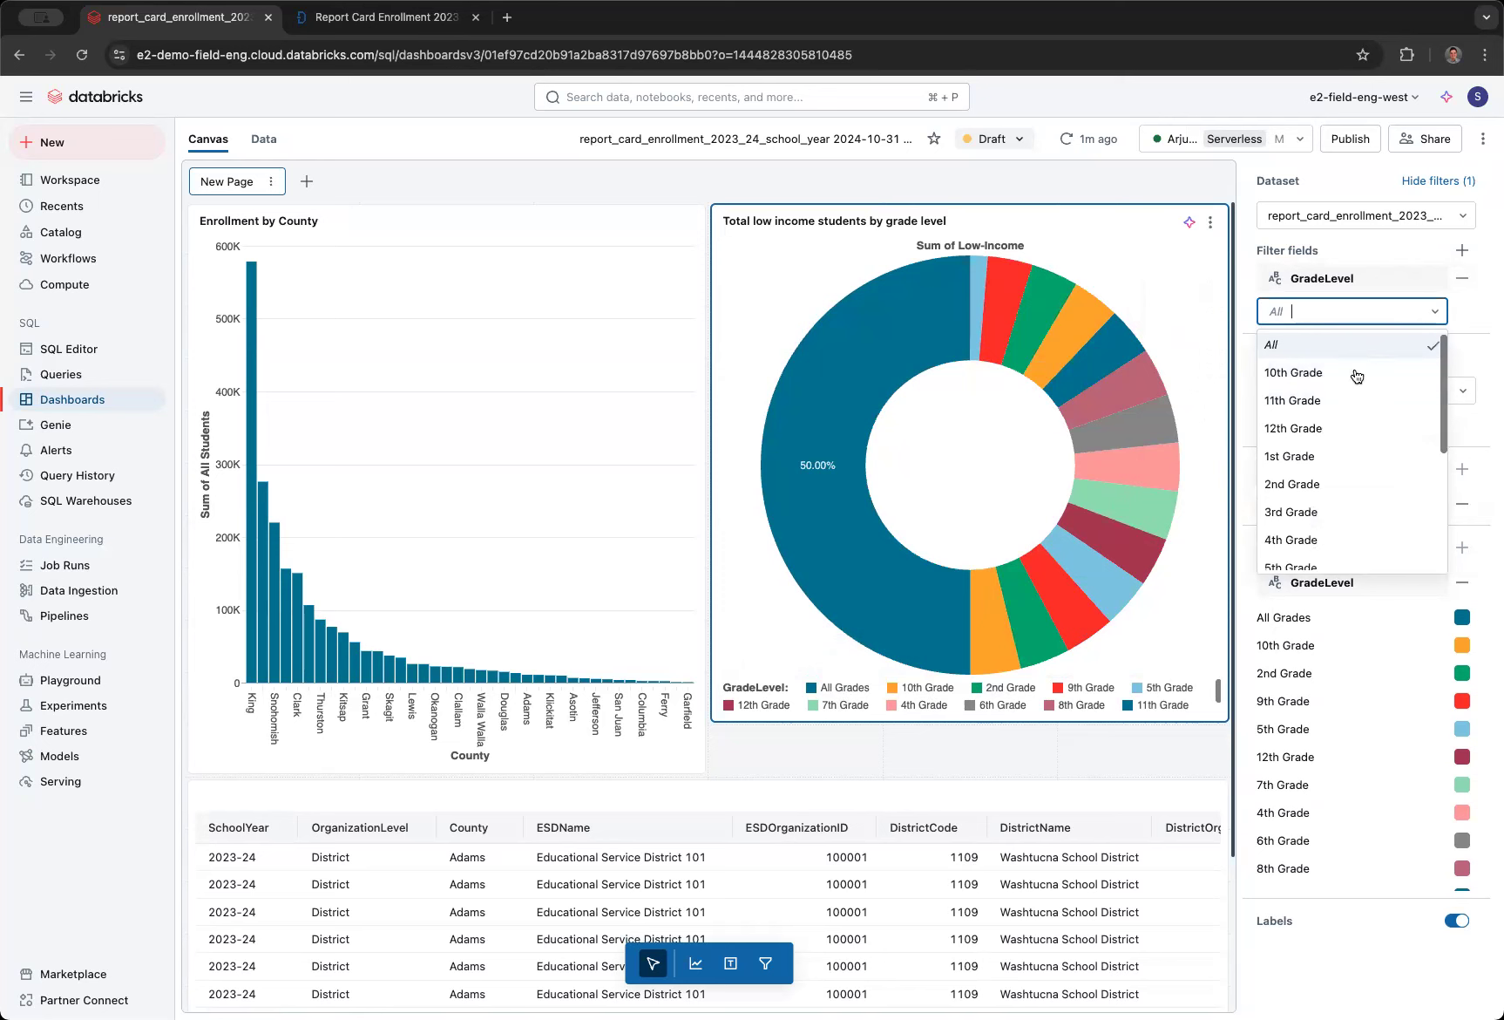
{"action": "left_click", "coordinate": [1355, 373]}
{"action": "left_click", "coordinate": [1336, 406]}
{"action": "left_click", "coordinate": [1334, 435]}
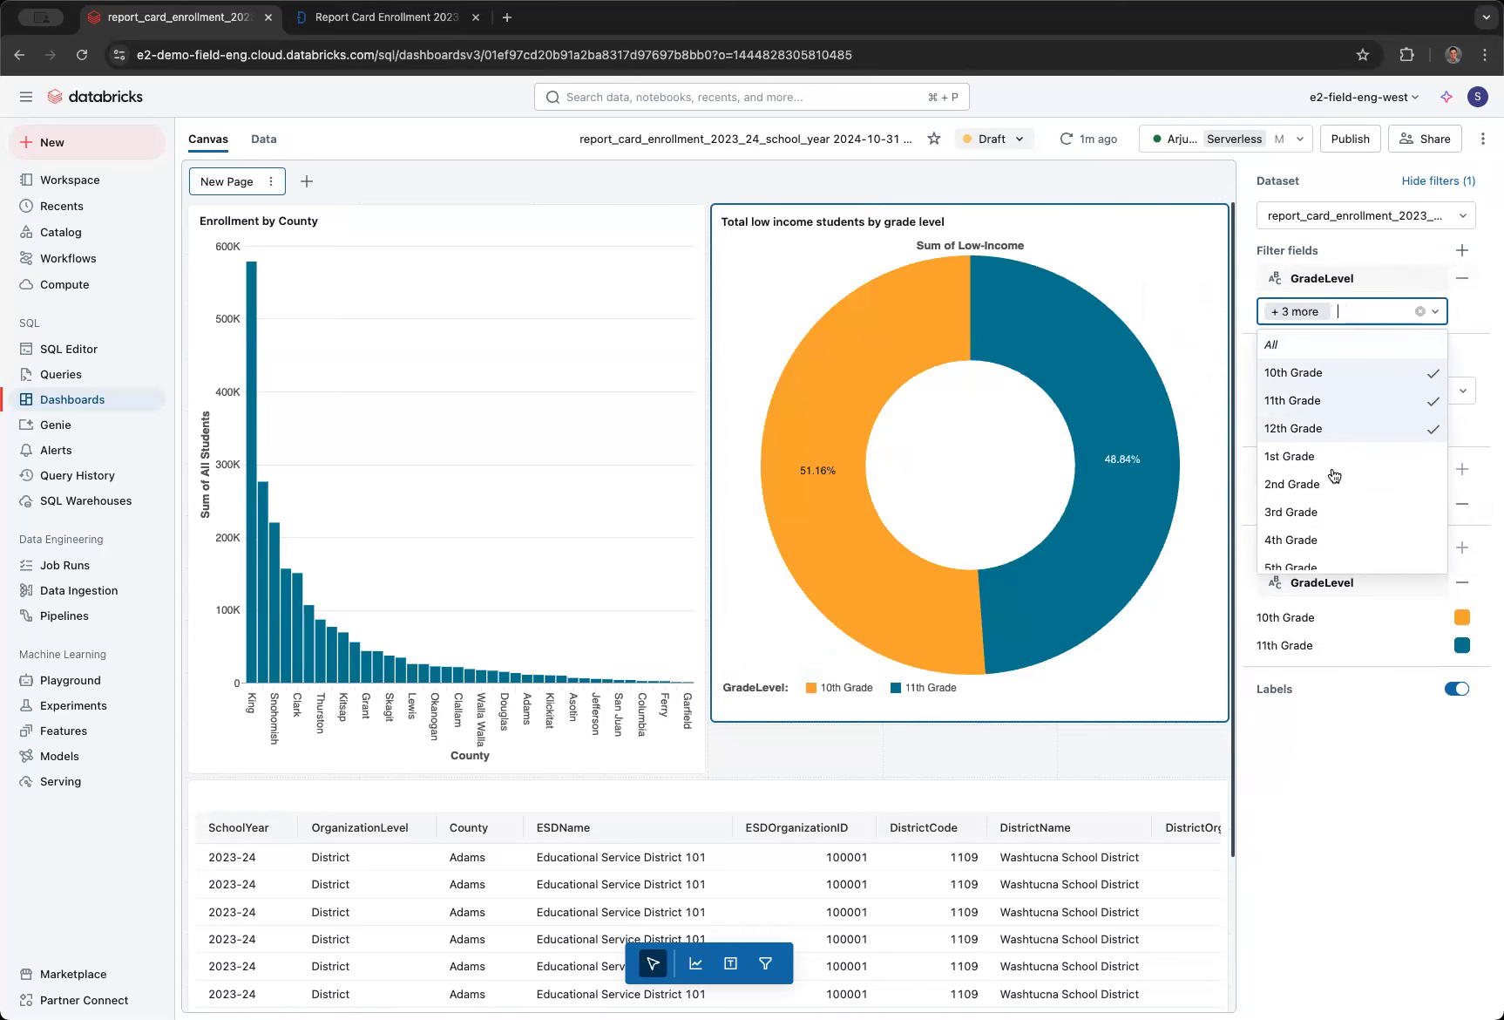
{"action": "left_click", "coordinate": [1333, 478]}
{"action": "left_click", "coordinate": [1323, 458]}
- Add 3rd through 9th Grade to the pie chart's GradeLevel filter, leaving All Grades and the kindergarten levels unselected
{"action": "scroll", "coordinate": [1321, 445], "scroll_direction": "down", "scroll_amount": 2}
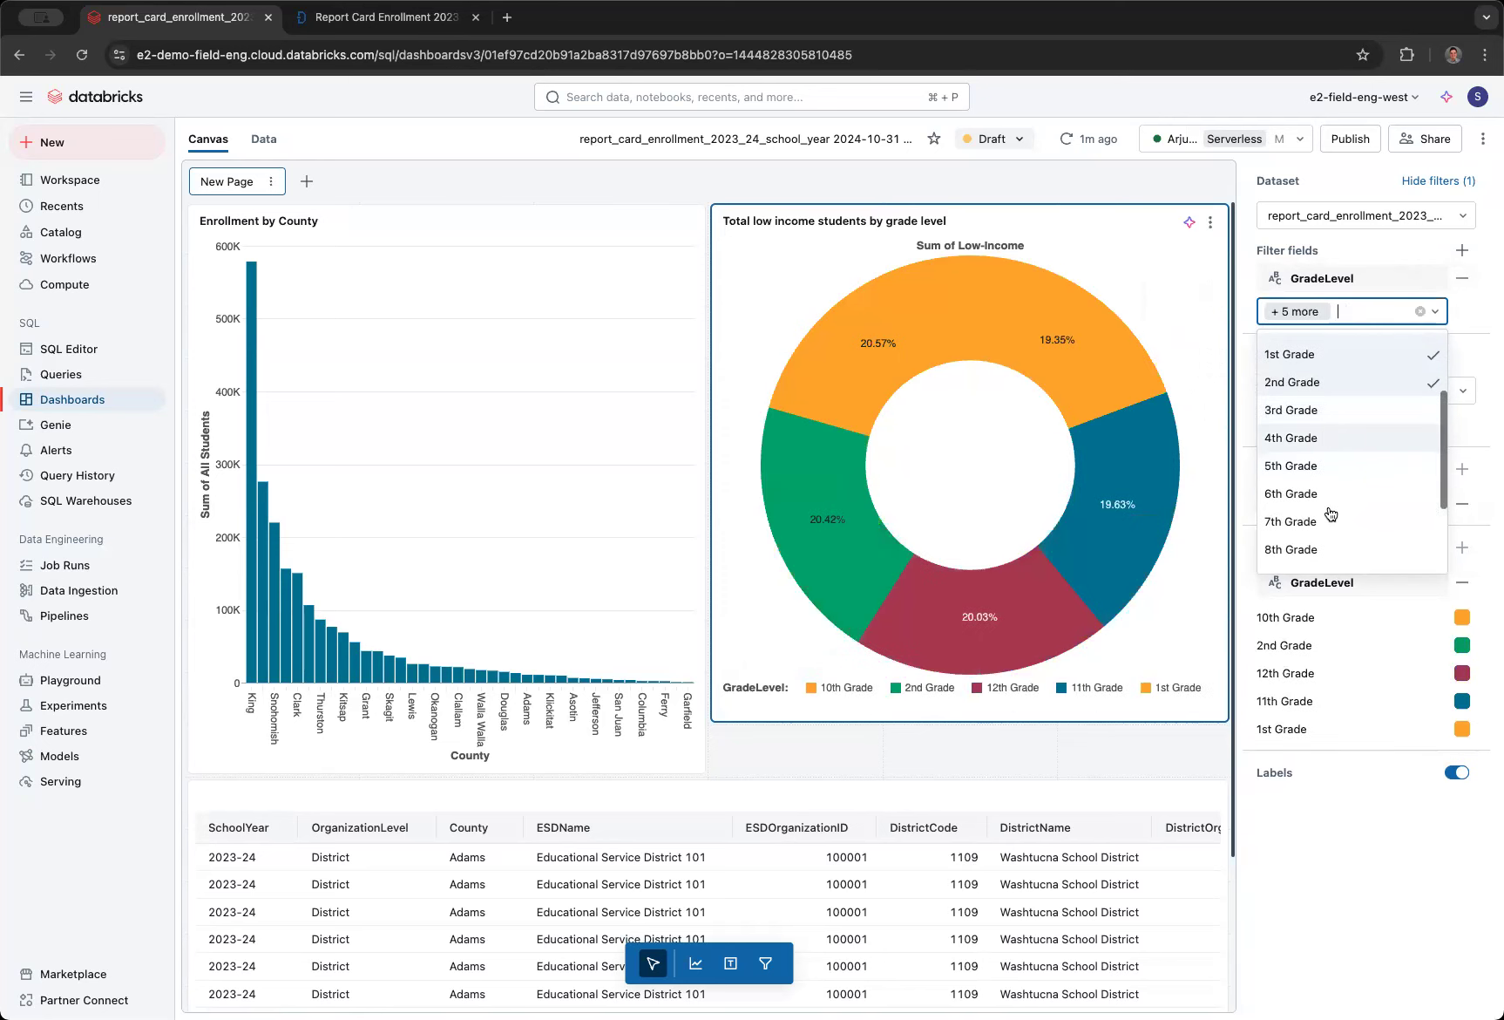
{"action": "left_click", "coordinate": [1323, 441]}
{"action": "scroll", "coordinate": [1331, 516], "scroll_direction": "down", "scroll_amount": 3}
{"action": "left_click", "coordinate": [1323, 441]}
{"action": "left_click", "coordinate": [1322, 415]}
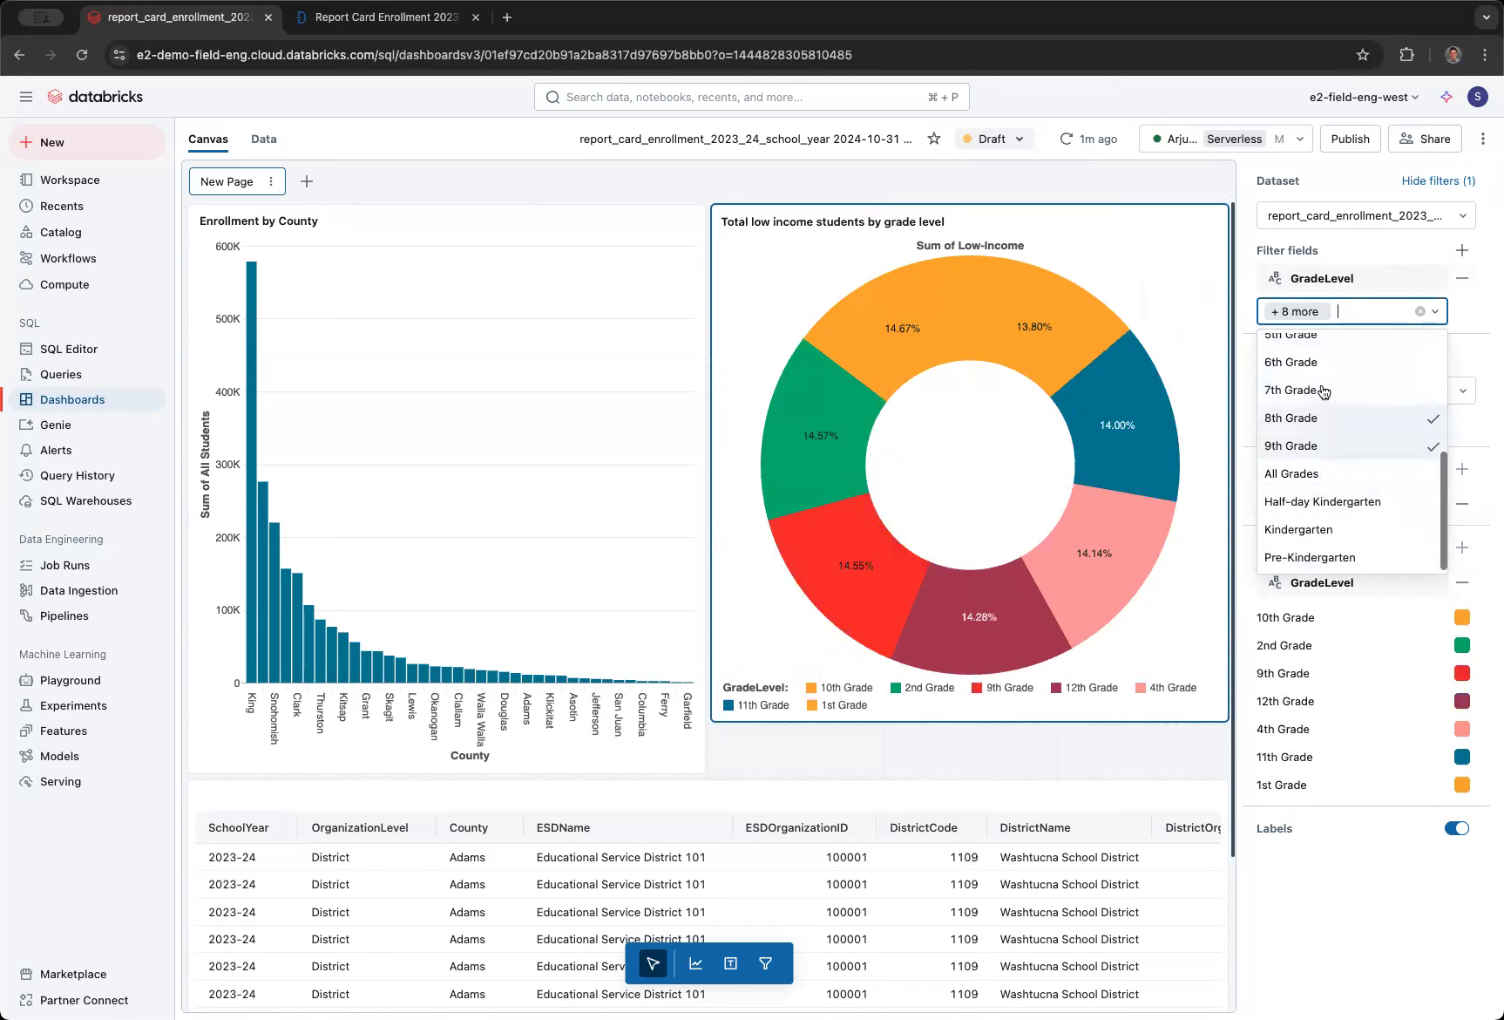
{"action": "left_click", "coordinate": [1324, 390]}
{"action": "left_click", "coordinate": [1320, 361]}
{"action": "scroll", "coordinate": [1321, 364], "scroll_direction": "up", "scroll_amount": 2}
{"action": "left_click", "coordinate": [1317, 406]}
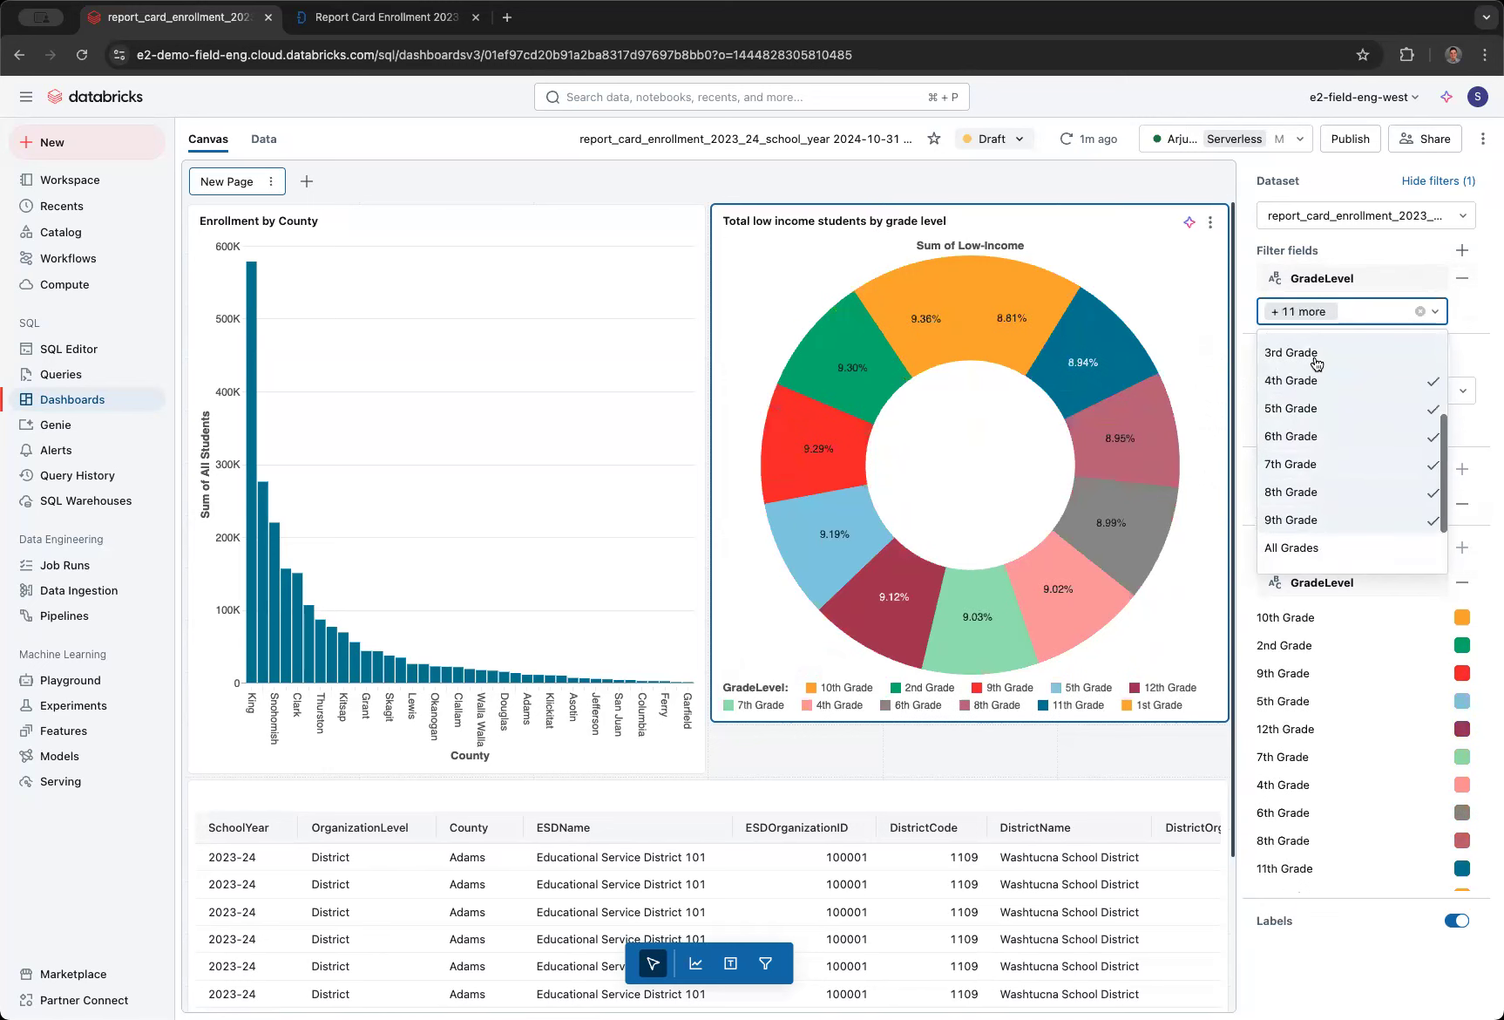
{"action": "left_click", "coordinate": [1316, 365]}
{"action": "scroll", "coordinate": [1342, 505], "scroll_direction": "down", "scroll_amount": 2}
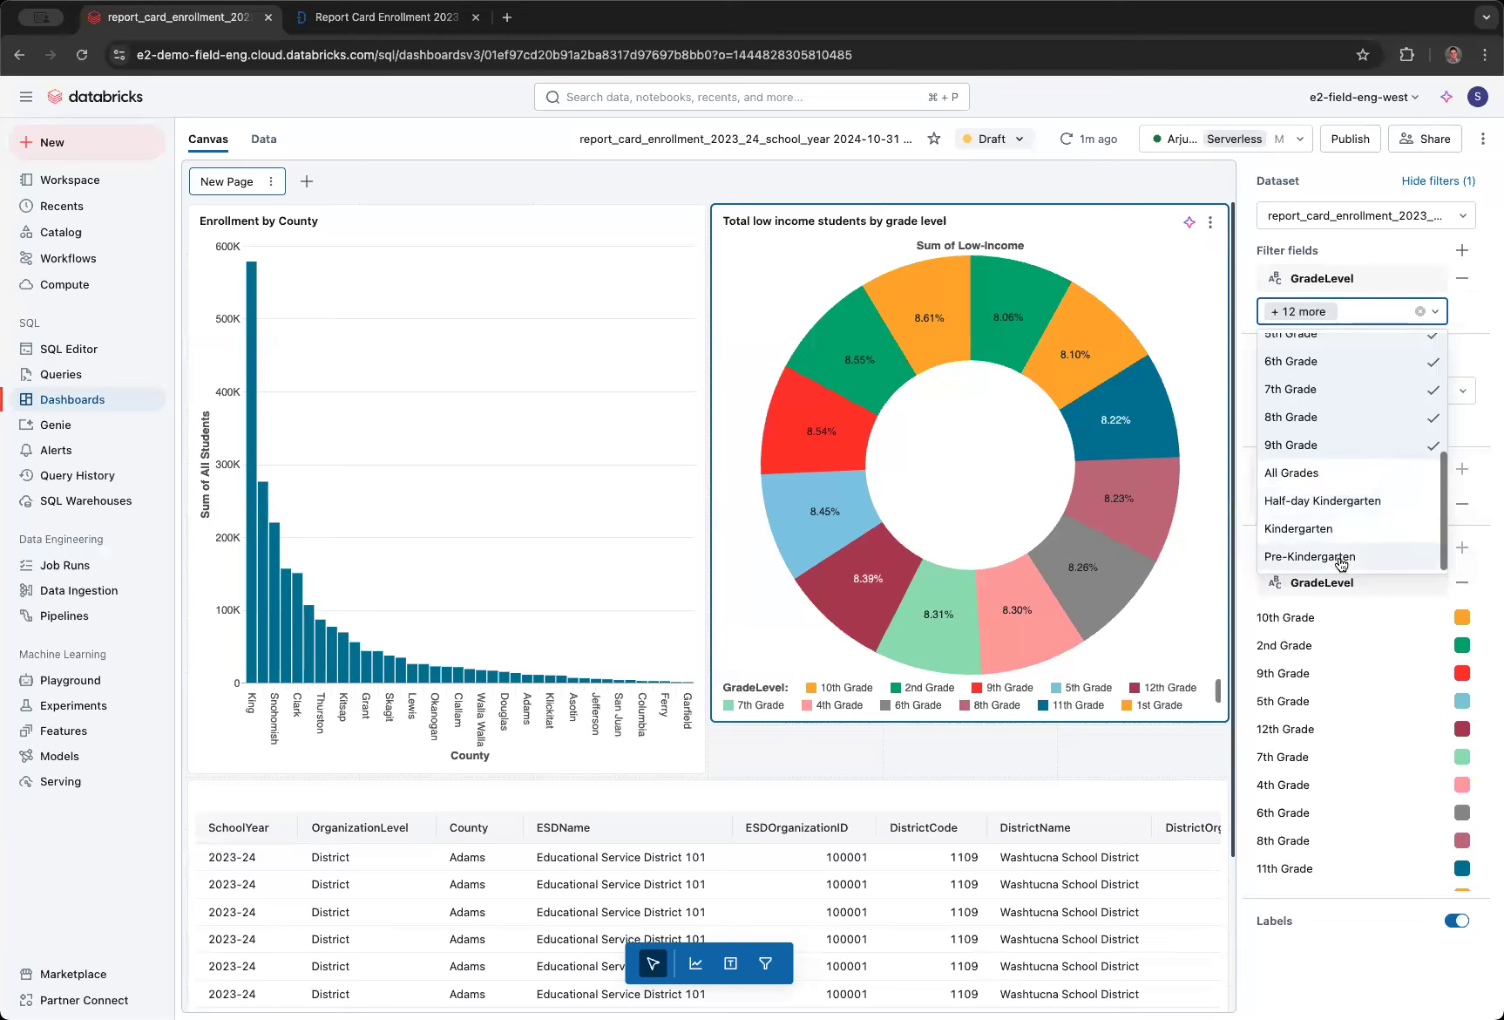
{"action": "left_click", "coordinate": [1242, 201]}
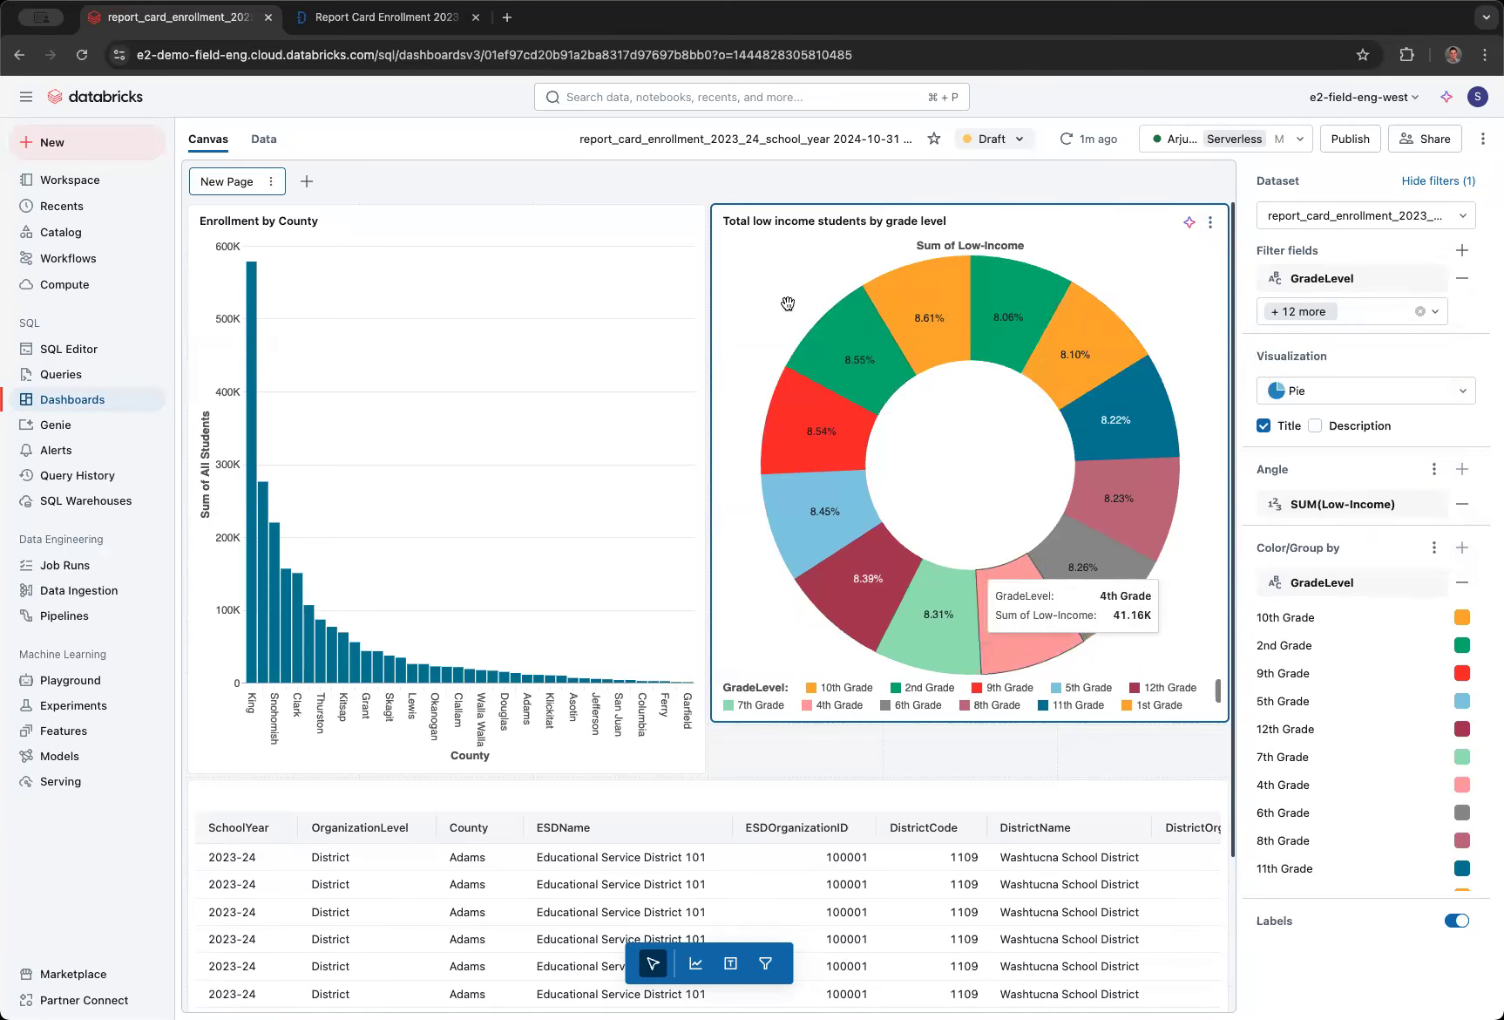
- Extend the pie chart to the bar chart's height and add a filter widget spanning the full width above both charts
{"action": "left_click_drag", "start_coordinate": [902, 723], "coordinate": [902, 772]}
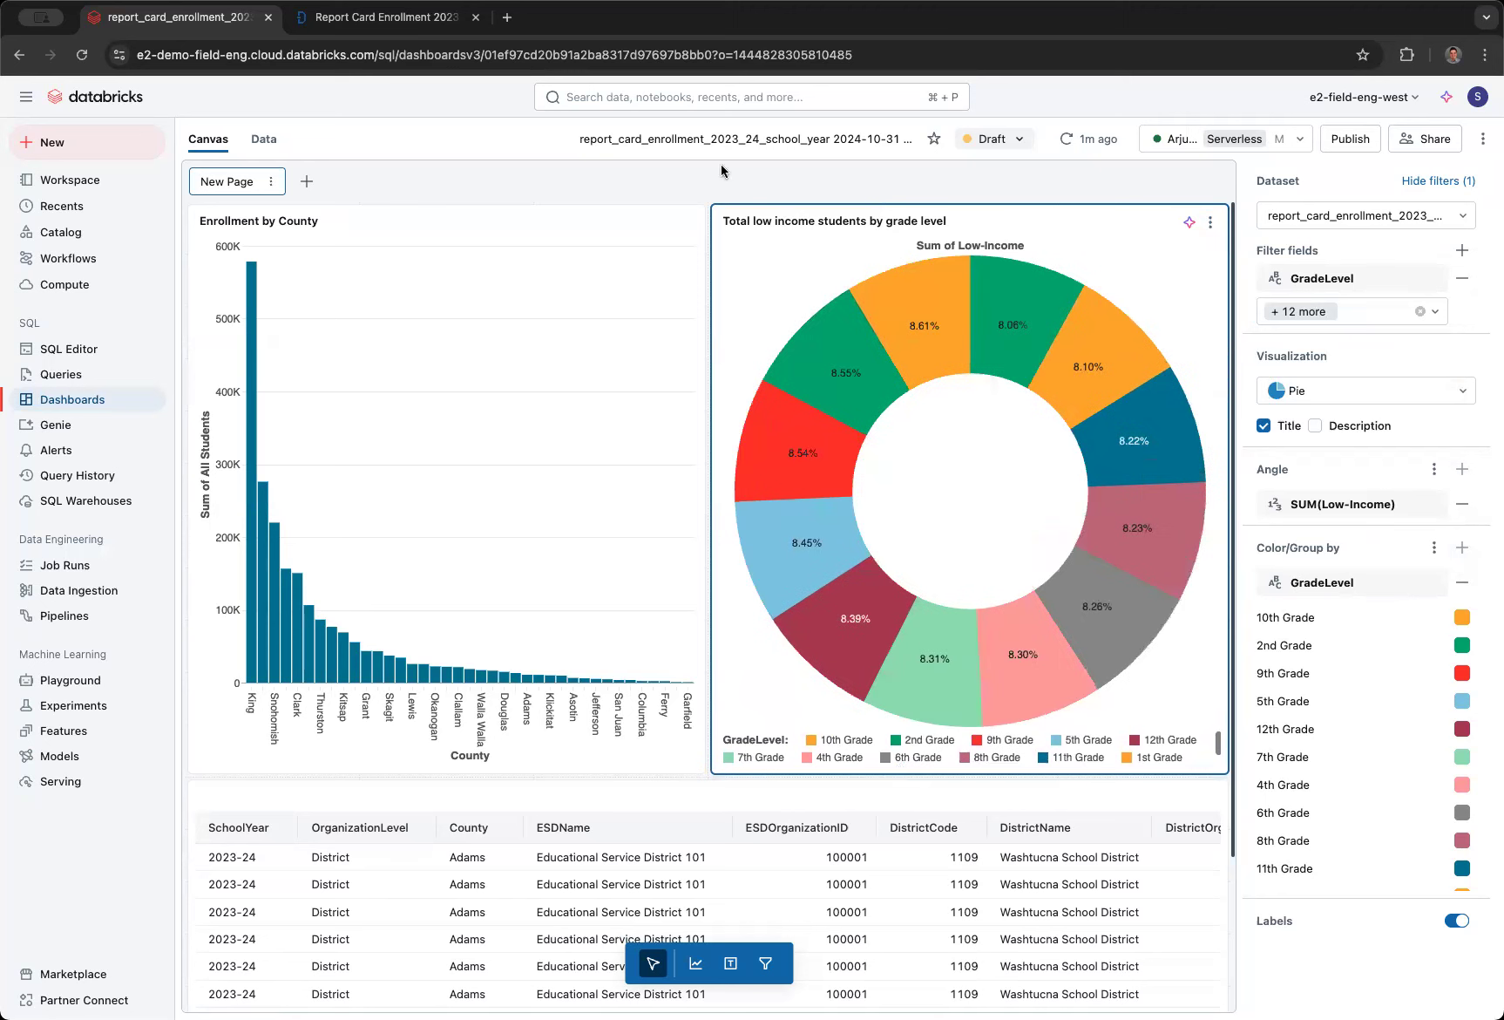
{"action": "left_click", "coordinate": [766, 965]}
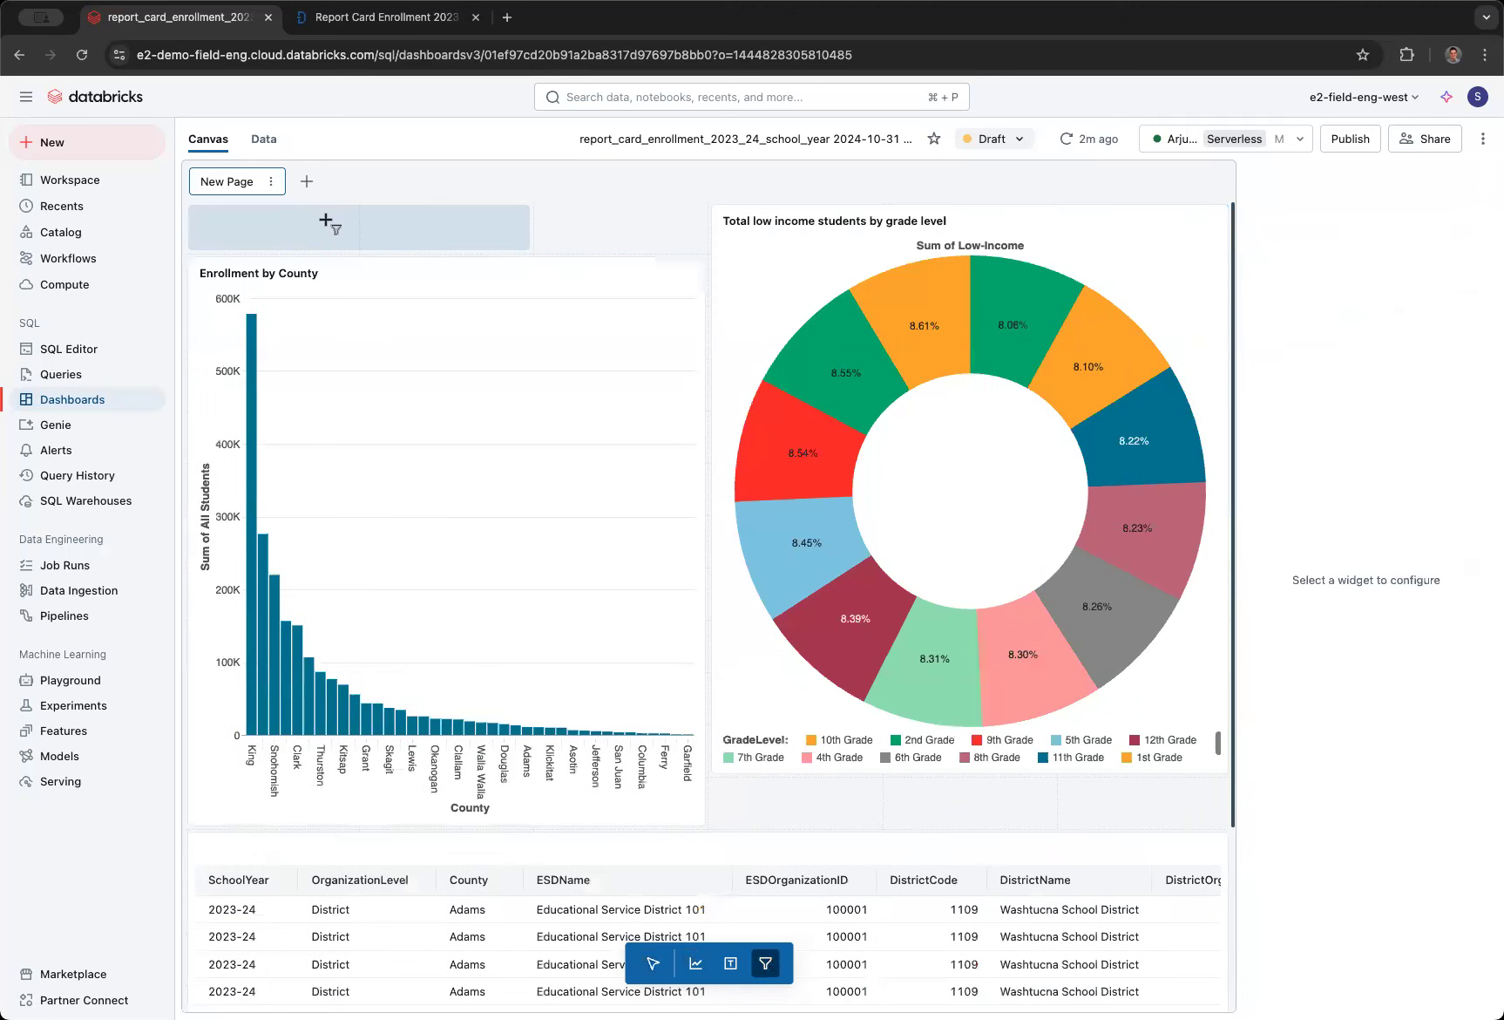
{"action": "left_click", "coordinate": [330, 224]}
{"action": "left_click_drag", "start_coordinate": [532, 232], "coordinate": [1210, 228]}
{"action": "left_click", "coordinate": [739, 277]}
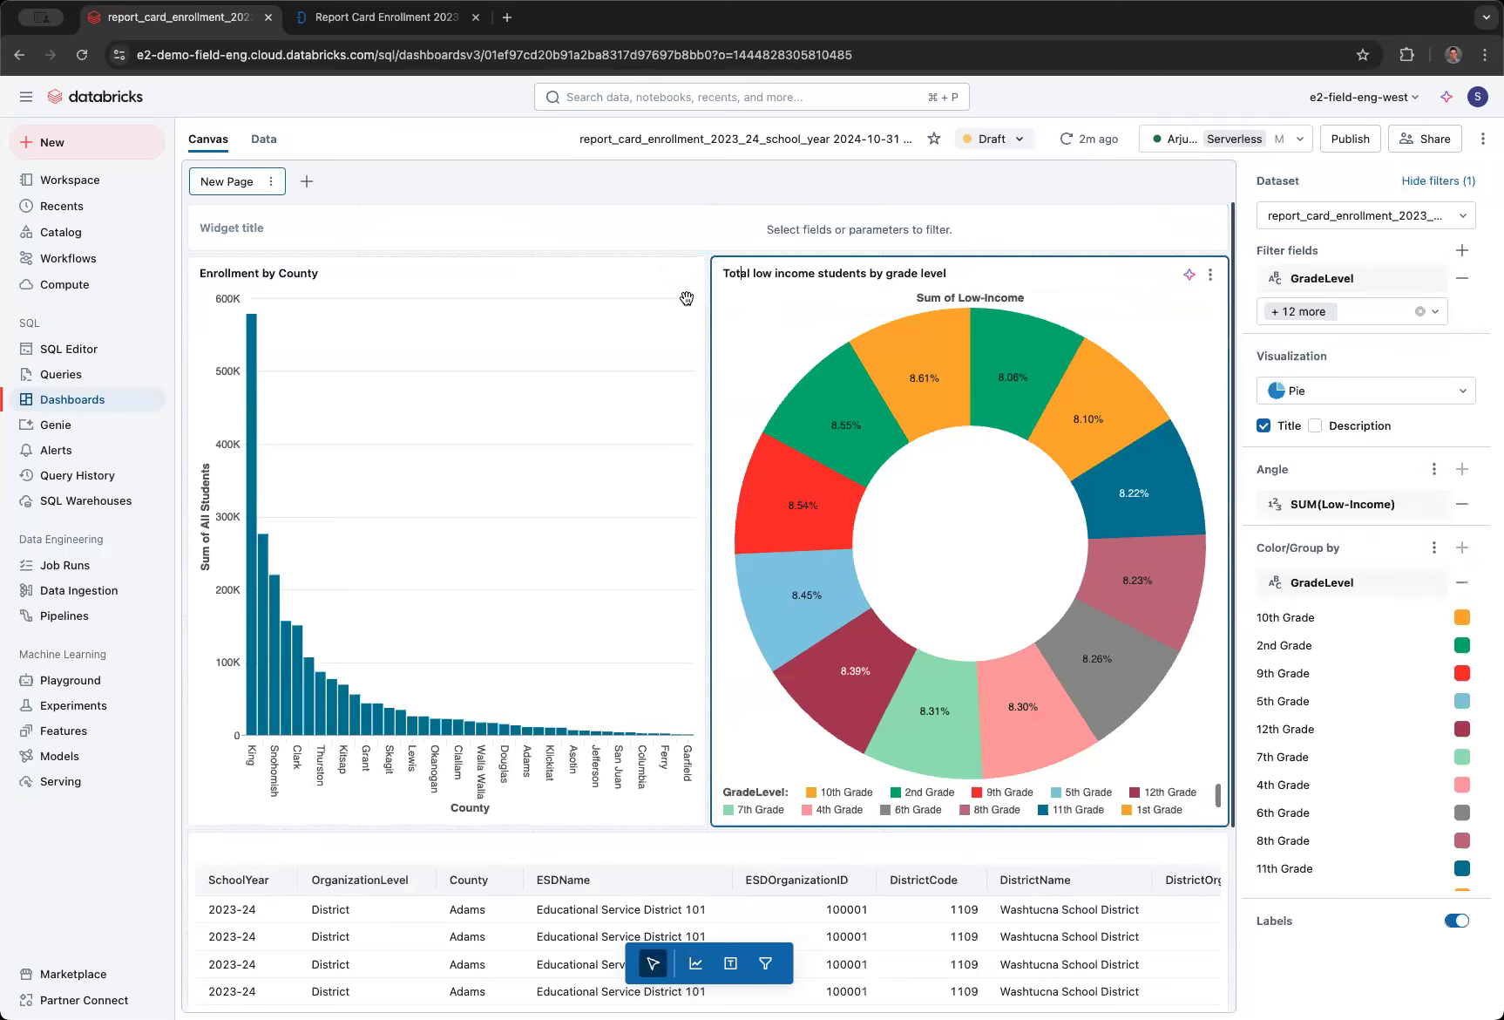
{"action": "left_click", "coordinate": [645, 310]}
{"action": "left_click", "coordinate": [759, 327]}
{"action": "left_click", "coordinate": [647, 331]}
{"action": "left_click", "coordinate": [725, 332]}
- Configure the new filter widget as a multiple-values filter on the DistrictName field
{"action": "left_click", "coordinate": [646, 218]}
{"action": "left_click", "coordinate": [1358, 216]}
{"action": "left_click", "coordinate": [1374, 259]}
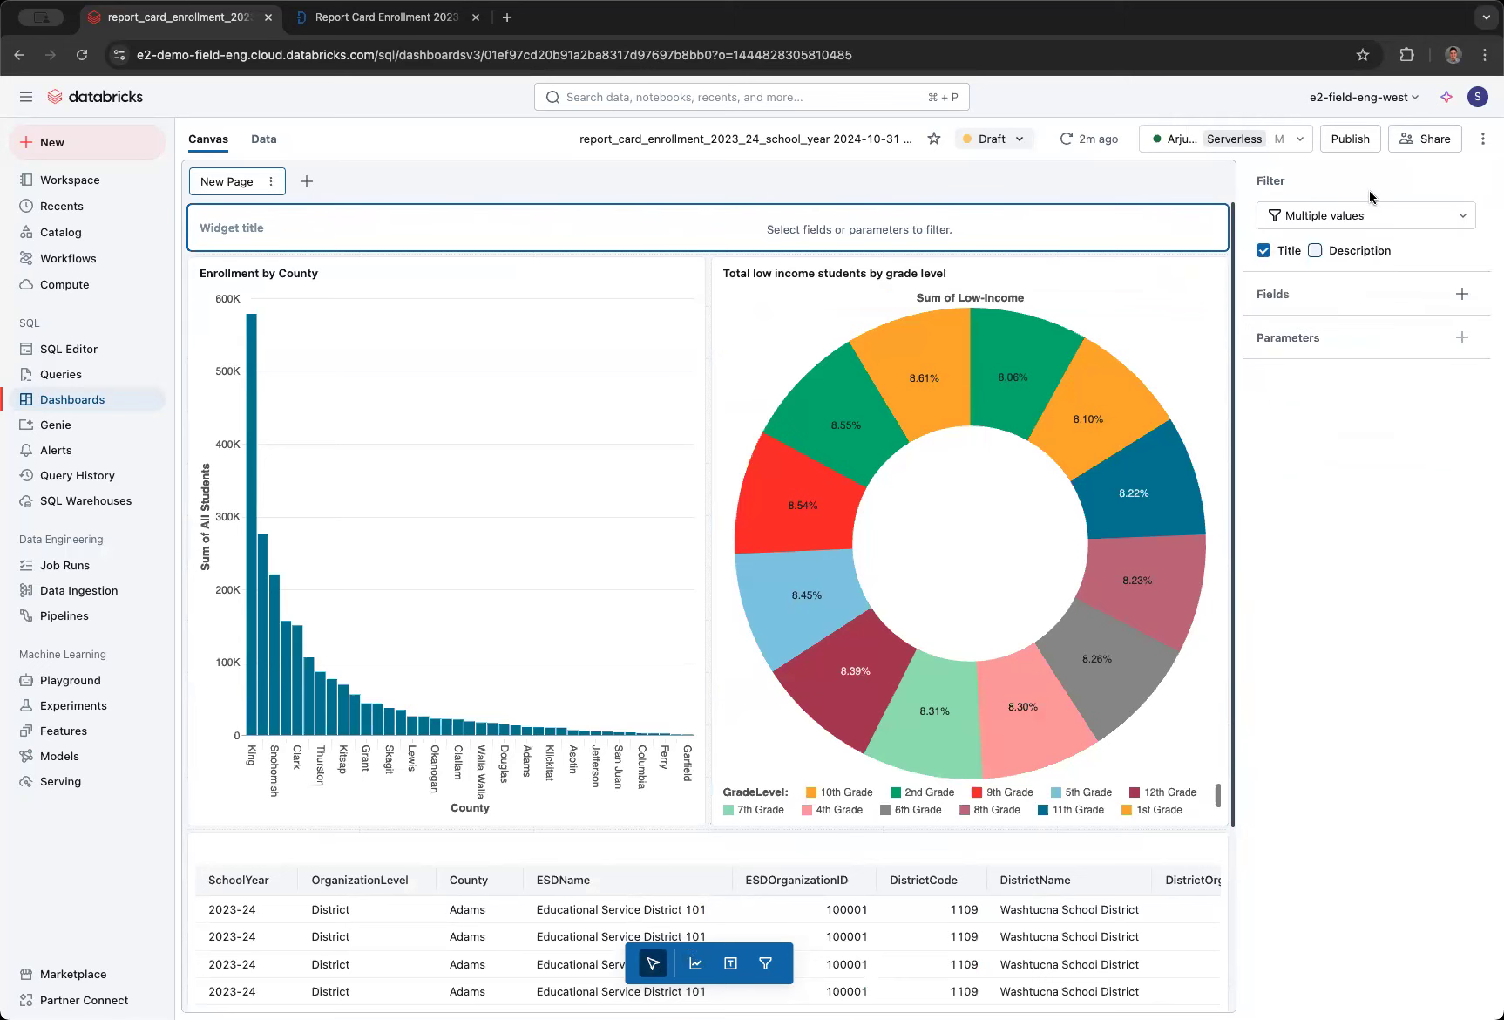
{"action": "left_click", "coordinate": [1459, 297]}
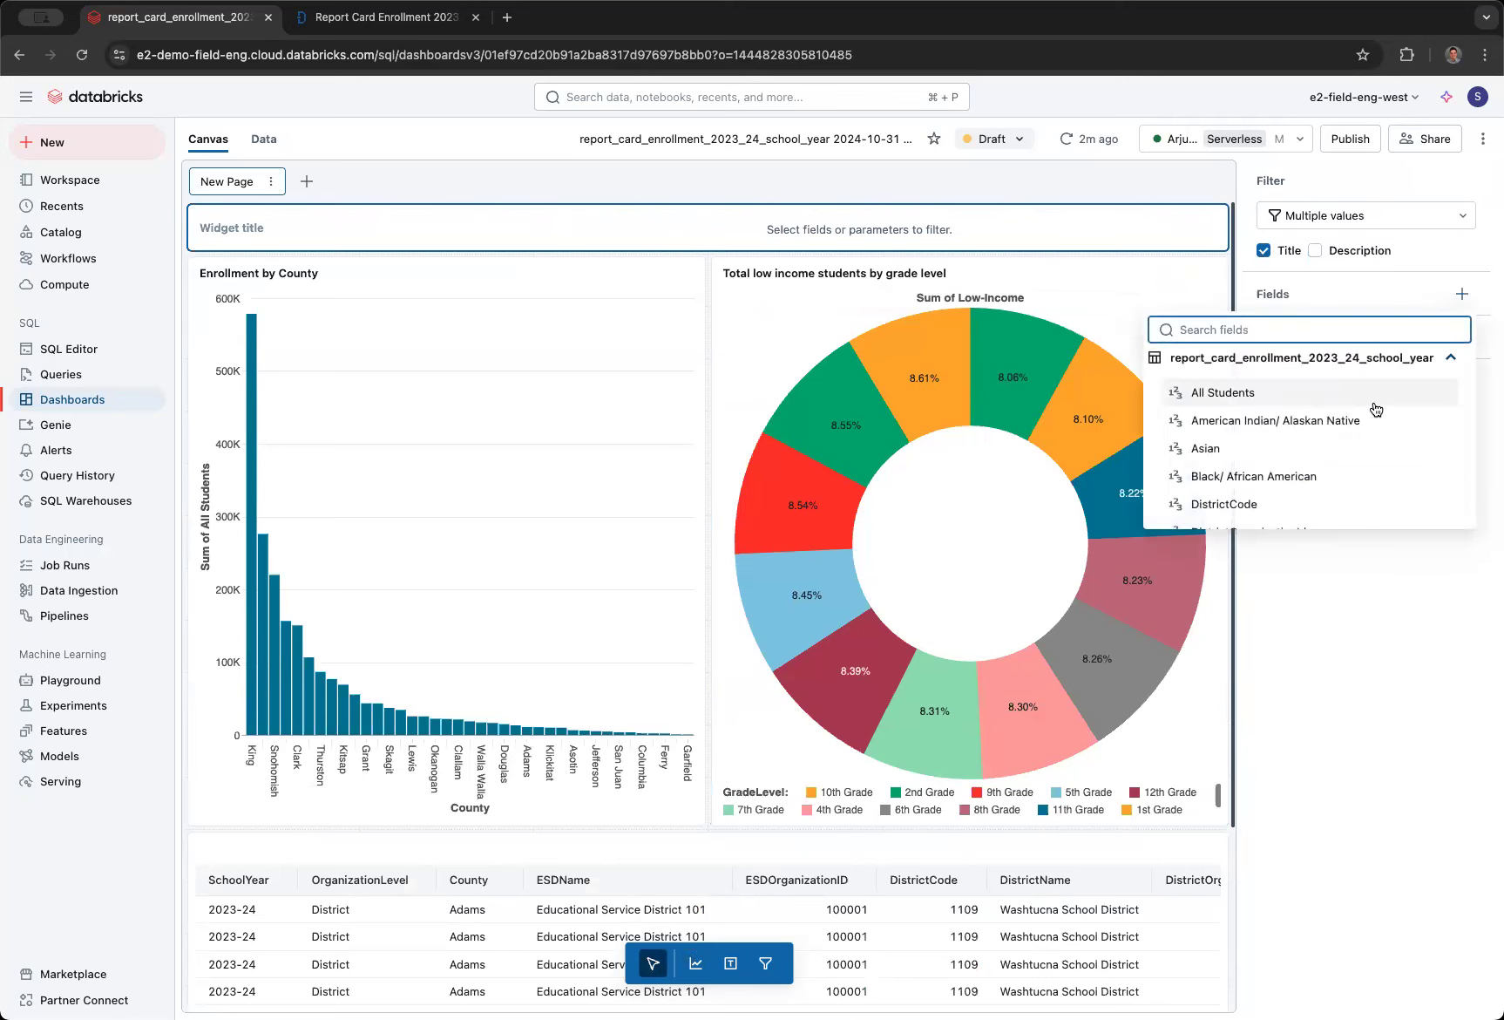
{"action": "scroll", "coordinate": [1374, 408], "scroll_direction": "down", "scroll_amount": 3}
{"action": "scroll", "coordinate": [1328, 408], "scroll_direction": "down", "scroll_amount": 10}
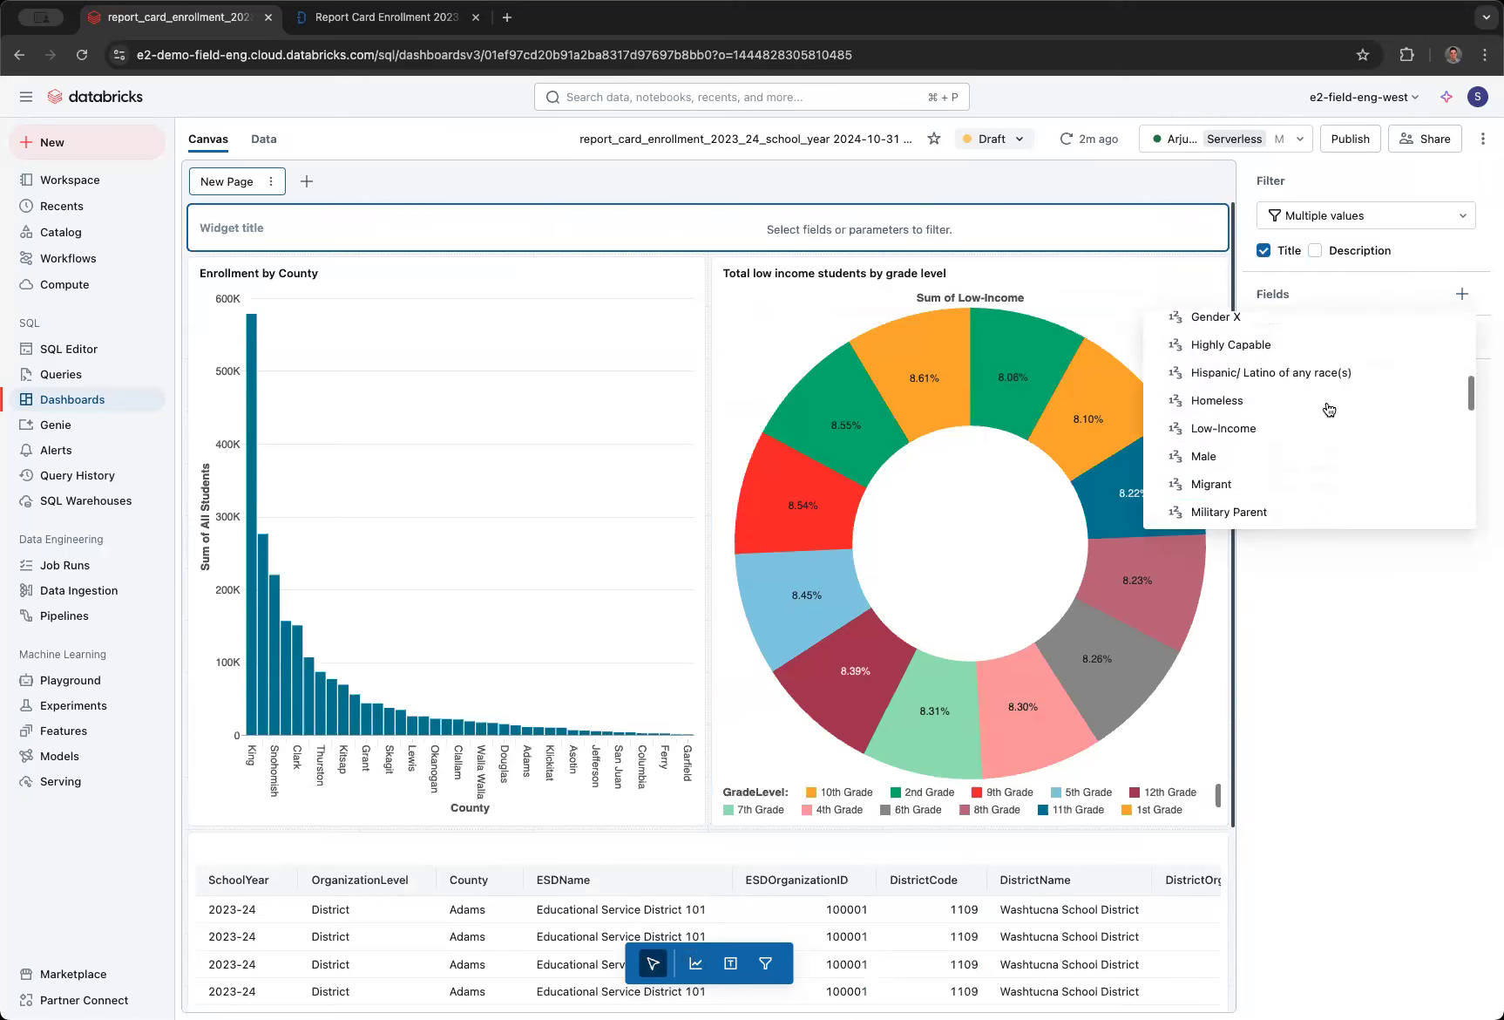
{"action": "scroll", "coordinate": [1328, 409], "scroll_direction": "down", "scroll_amount": 5}
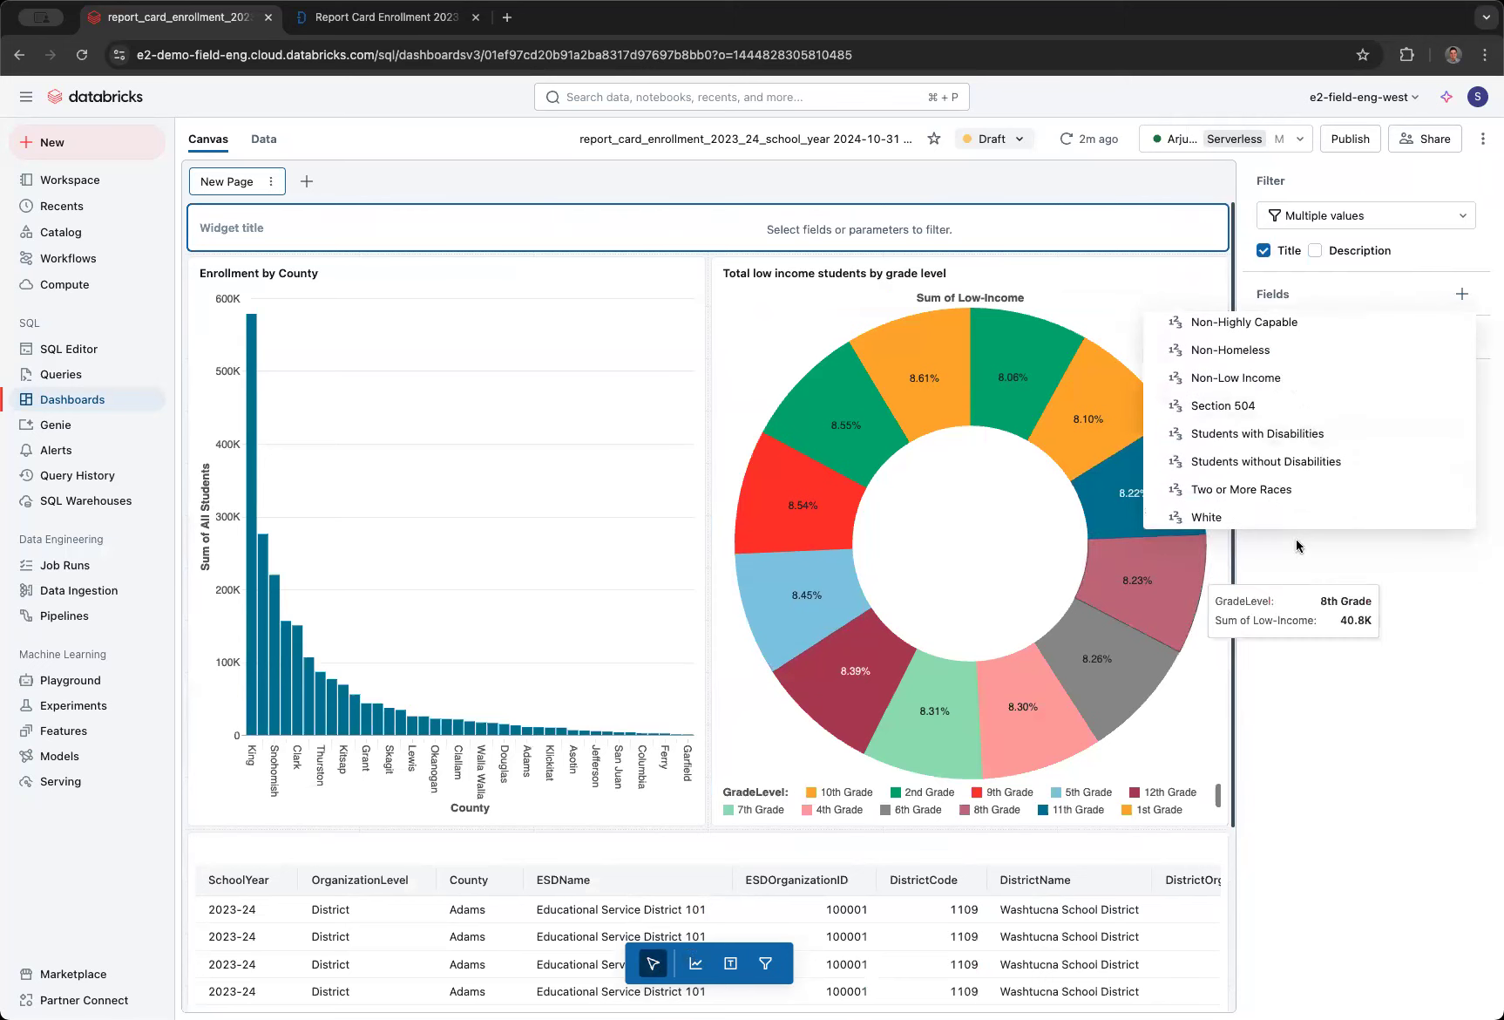
{"action": "left_click", "coordinate": [1298, 427]}
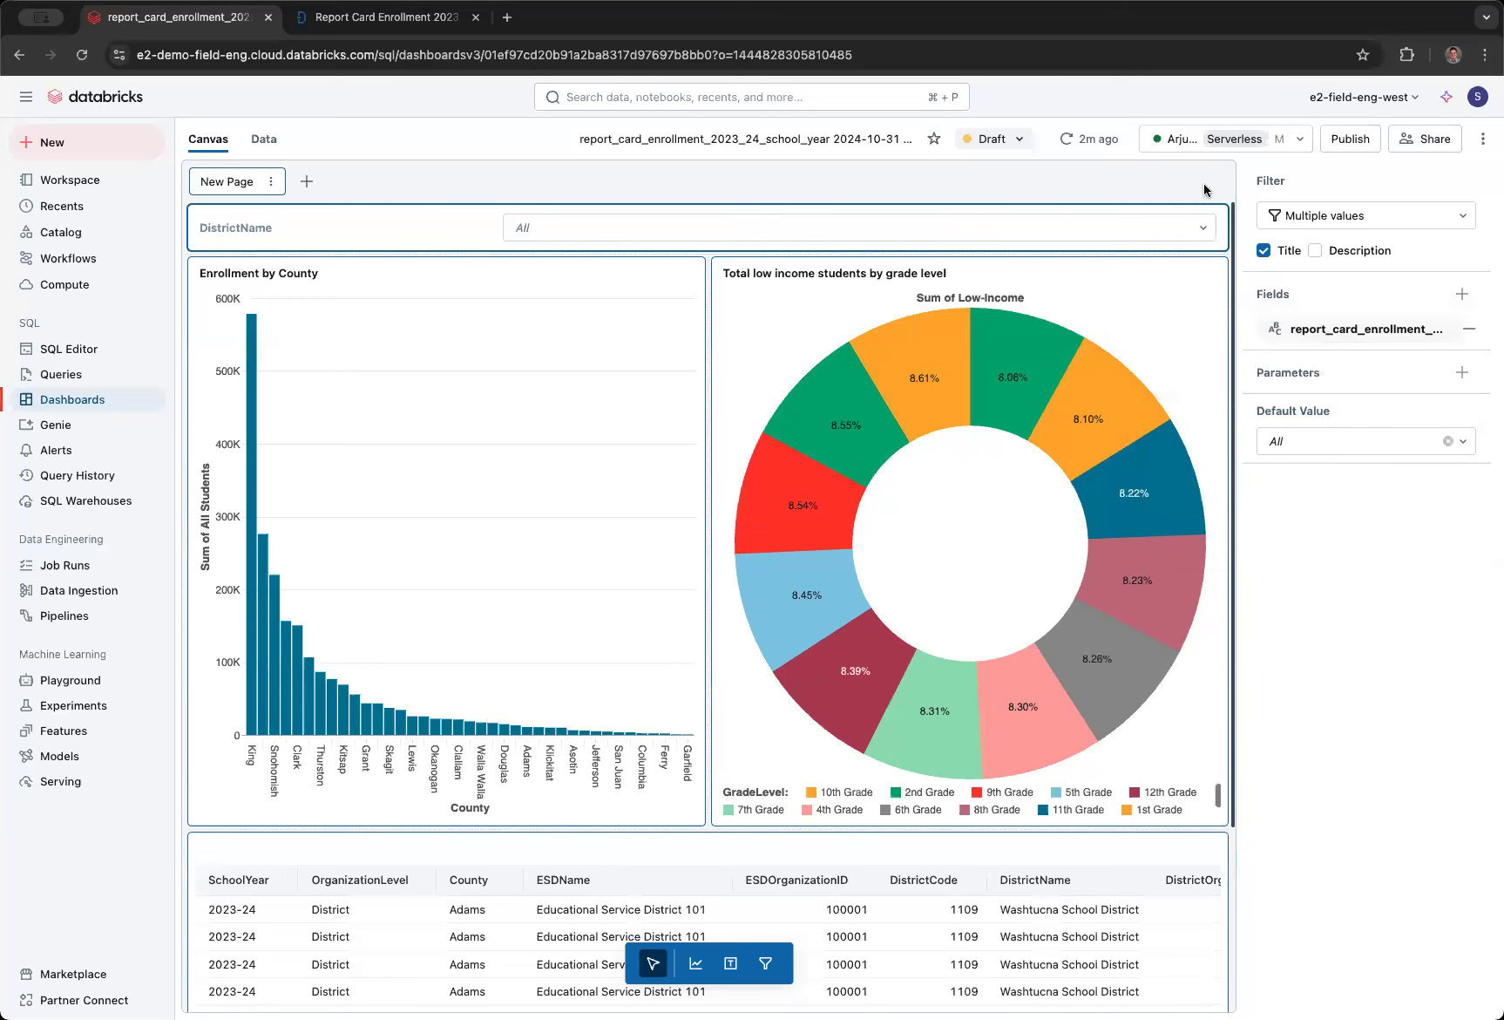
- Filter DistrictName by Brinnon, CASHMERE and Carbonado School Districts, and remove Brinnon School District from the selection
{"action": "left_click", "coordinate": [1107, 222]}
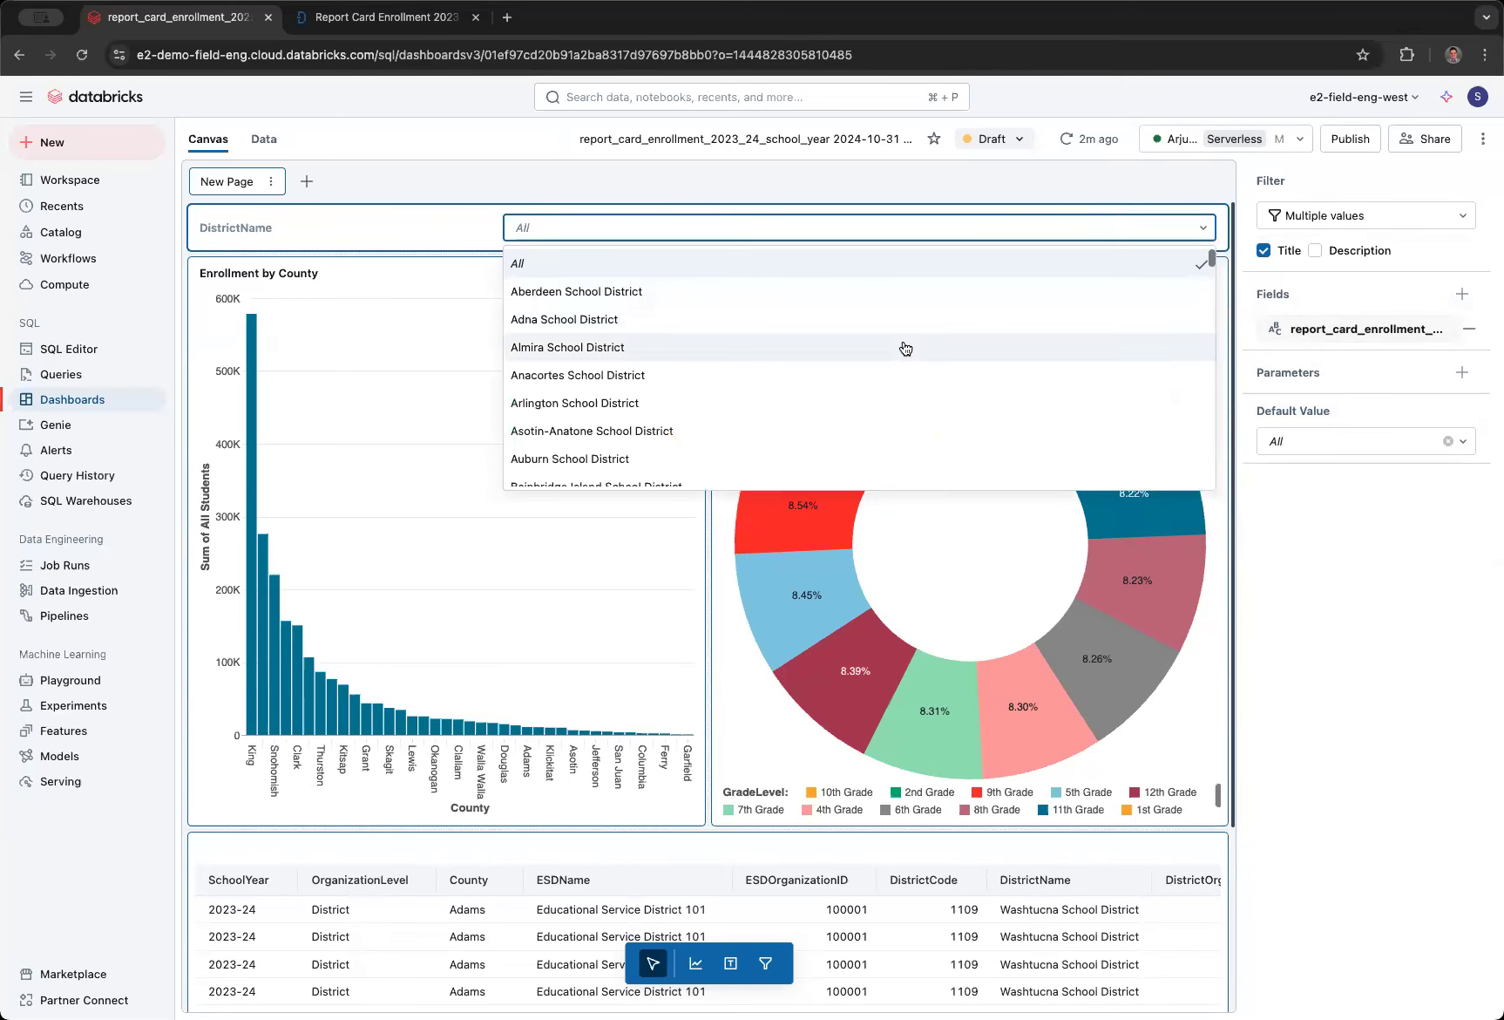
{"action": "scroll", "coordinate": [923, 331], "scroll_direction": "down", "scroll_amount": 5}
{"action": "scroll", "coordinate": [905, 348], "scroll_direction": "down", "scroll_amount": 3}
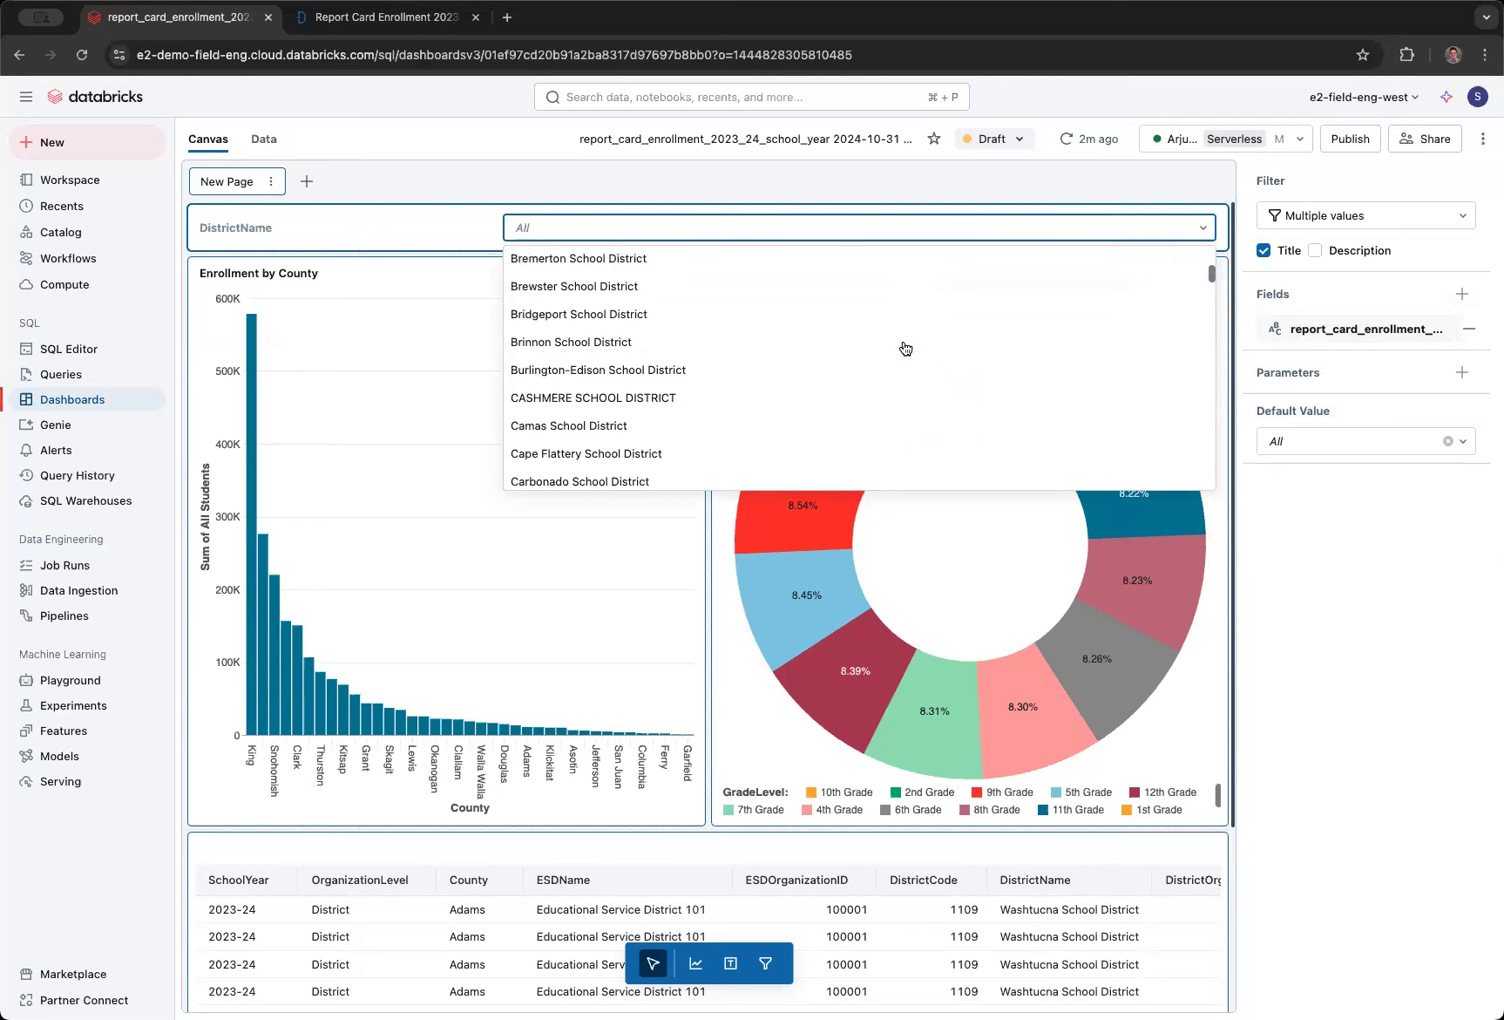
{"action": "left_click", "coordinate": [709, 336]}
{"action": "left_click", "coordinate": [695, 391]}
{"action": "left_click", "coordinate": [686, 473]}
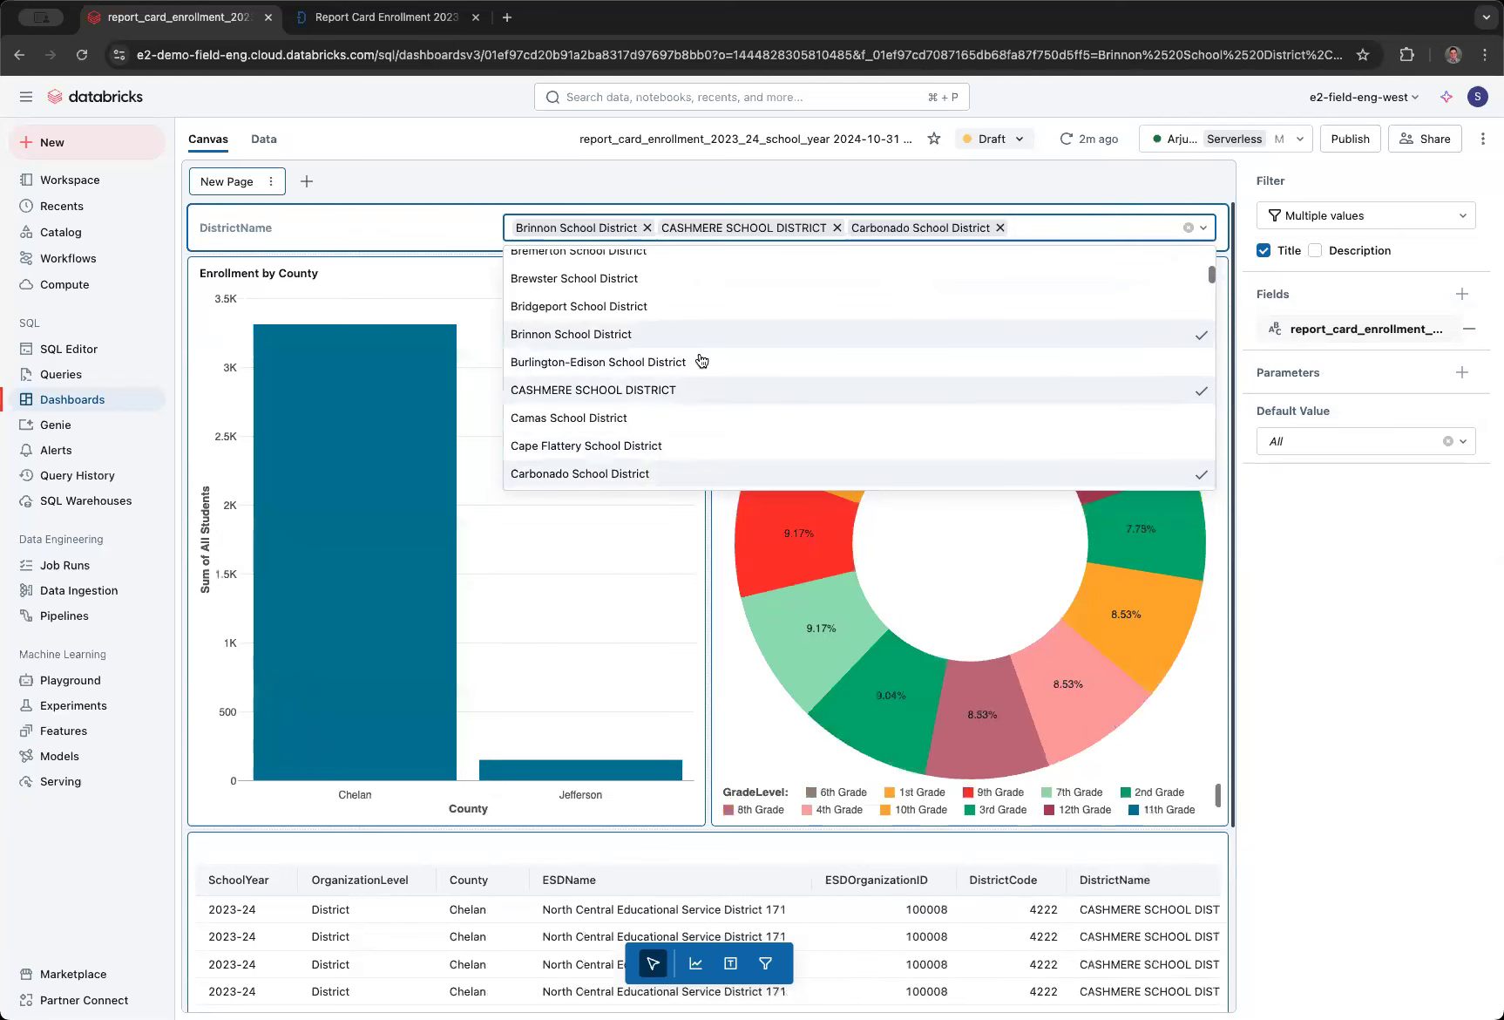
{"action": "left_click", "coordinate": [713, 216]}
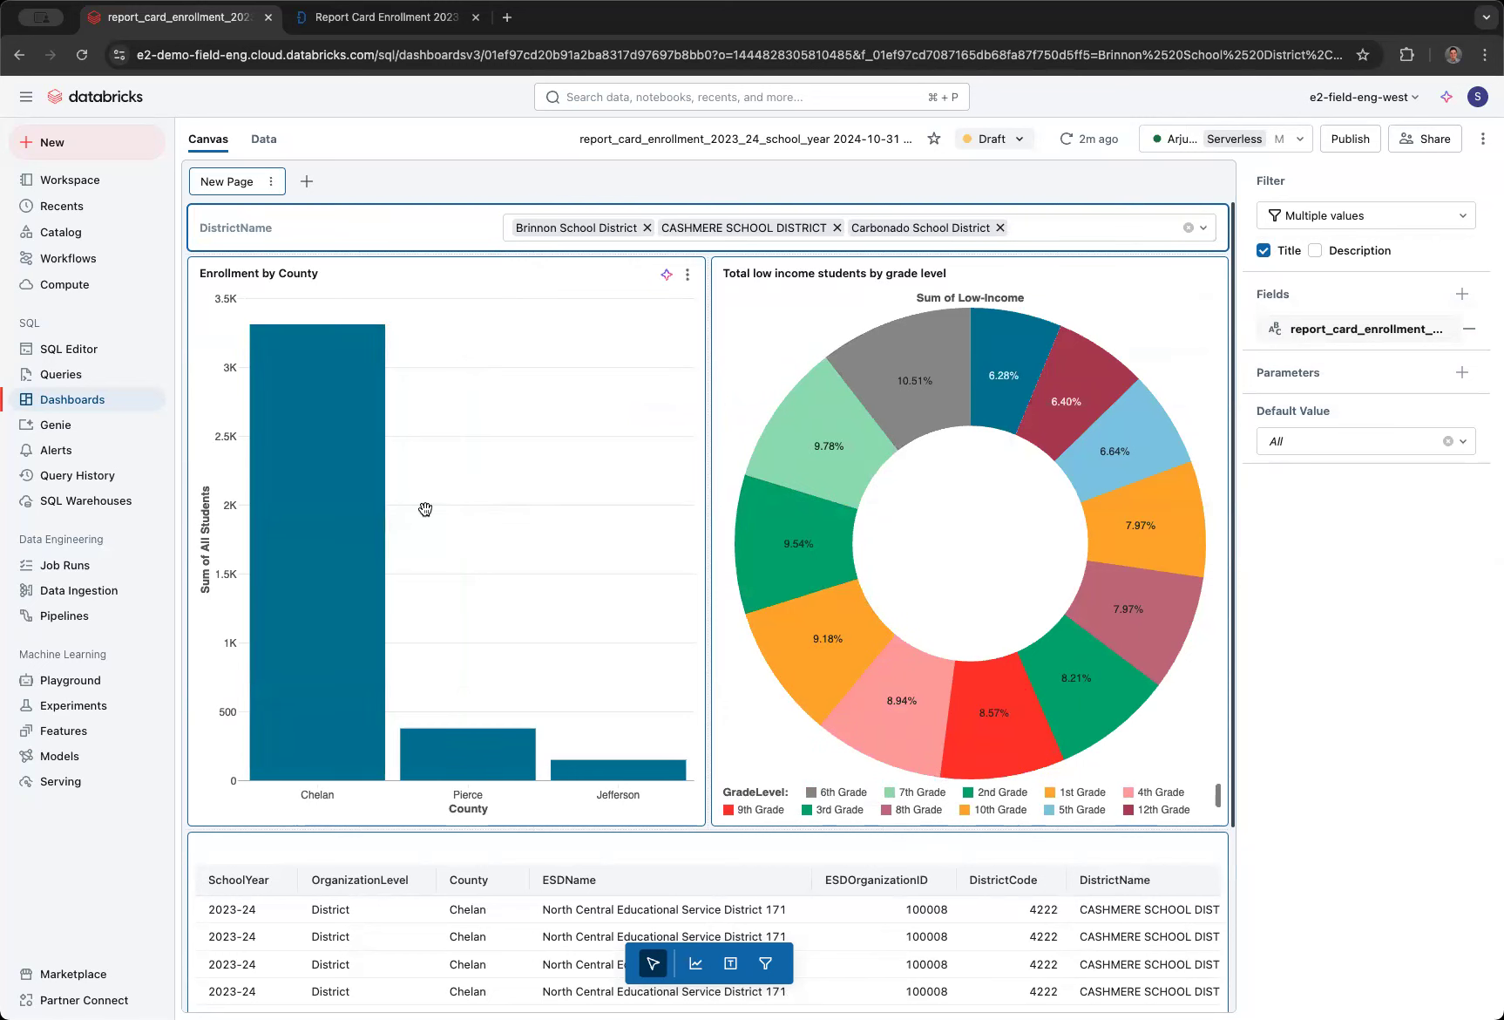
{"action": "left_click", "coordinate": [647, 228]}
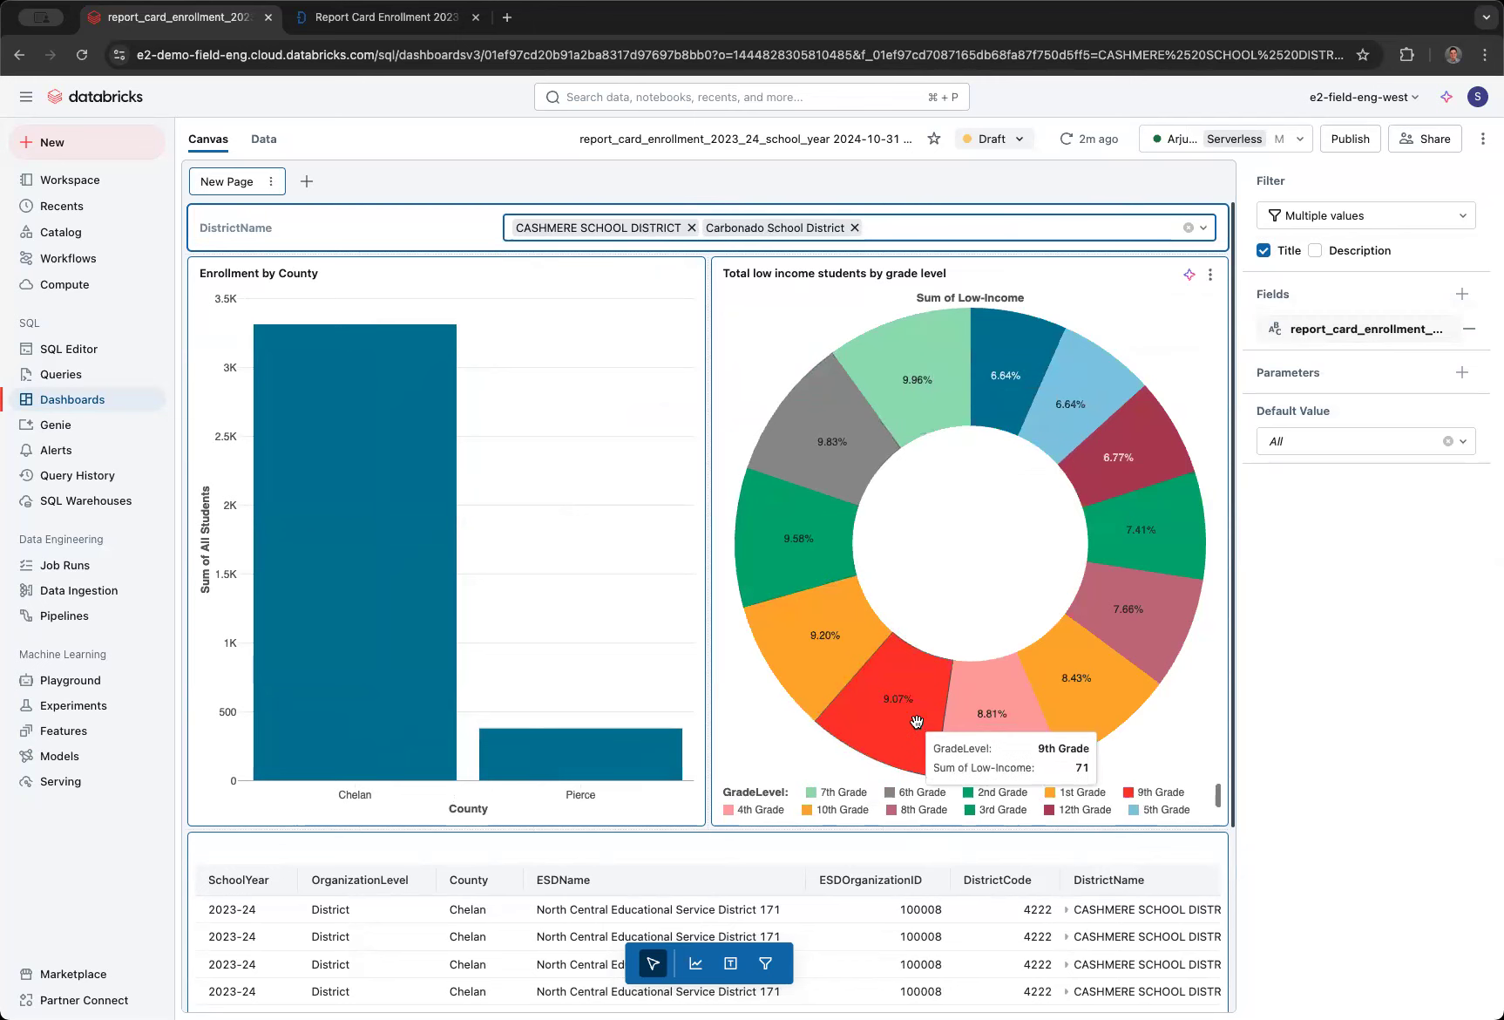
- Cross-filter the dashboard by alternately selecting the Chelan and Pierce bars in the Enrollment by County chart, ending on Chelan
{"action": "left_click", "coordinate": [384, 699]}
{"action": "left_click", "coordinate": [558, 751]}
{"action": "left_click", "coordinate": [408, 687]}
{"action": "left_click", "coordinate": [603, 740]}
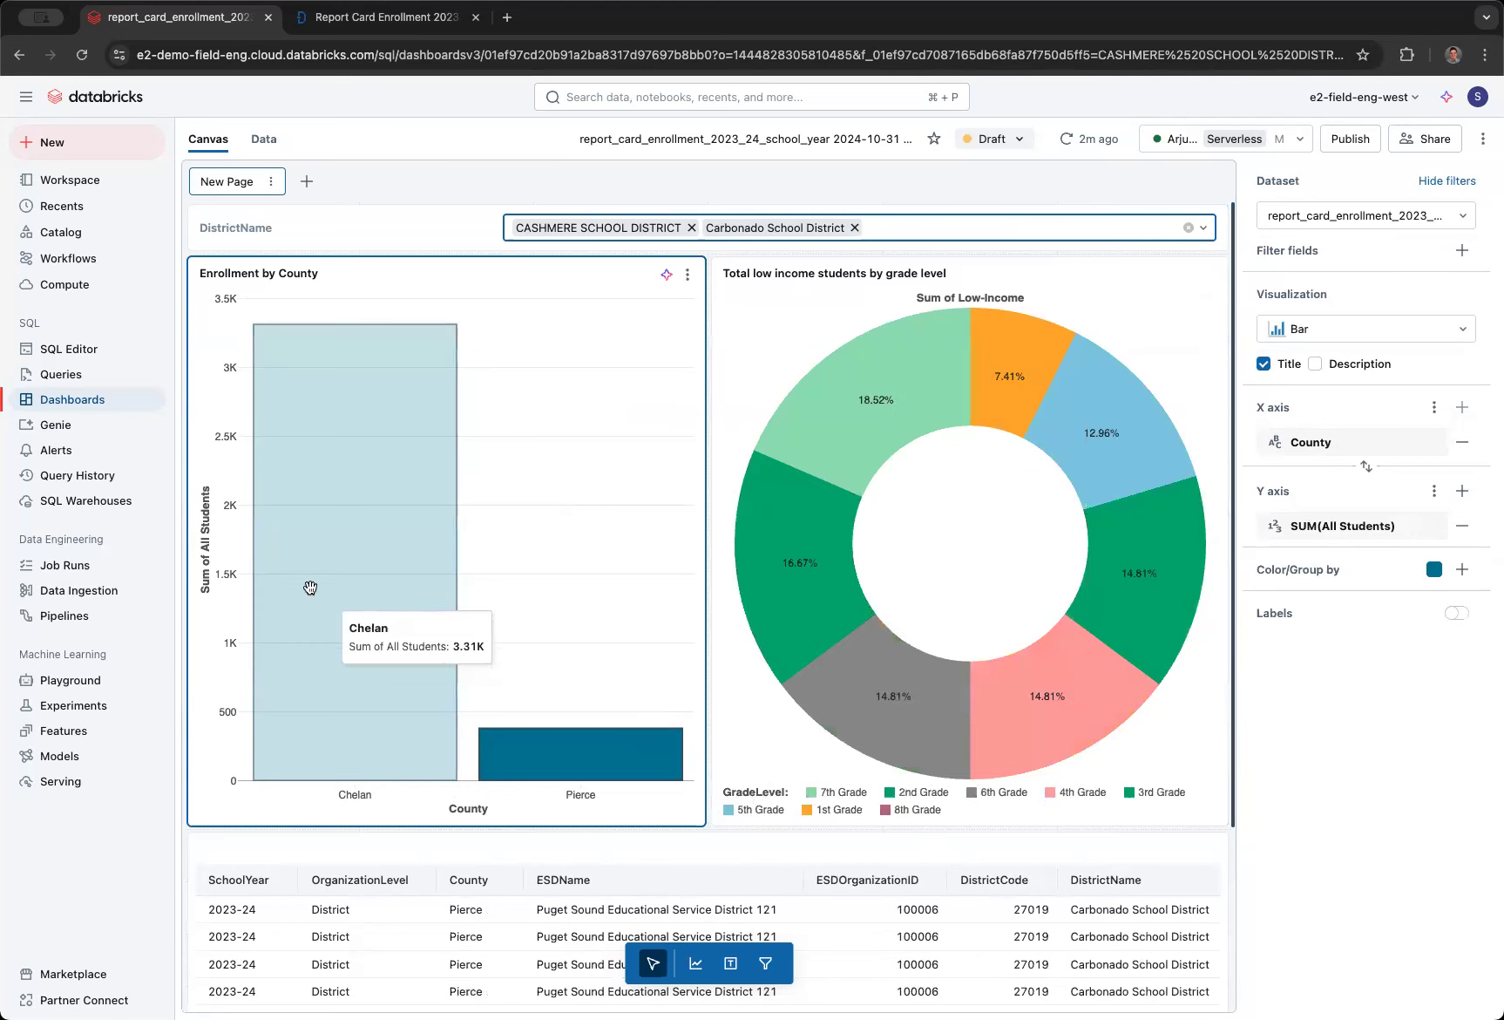
{"action": "left_click", "coordinate": [396, 334]}
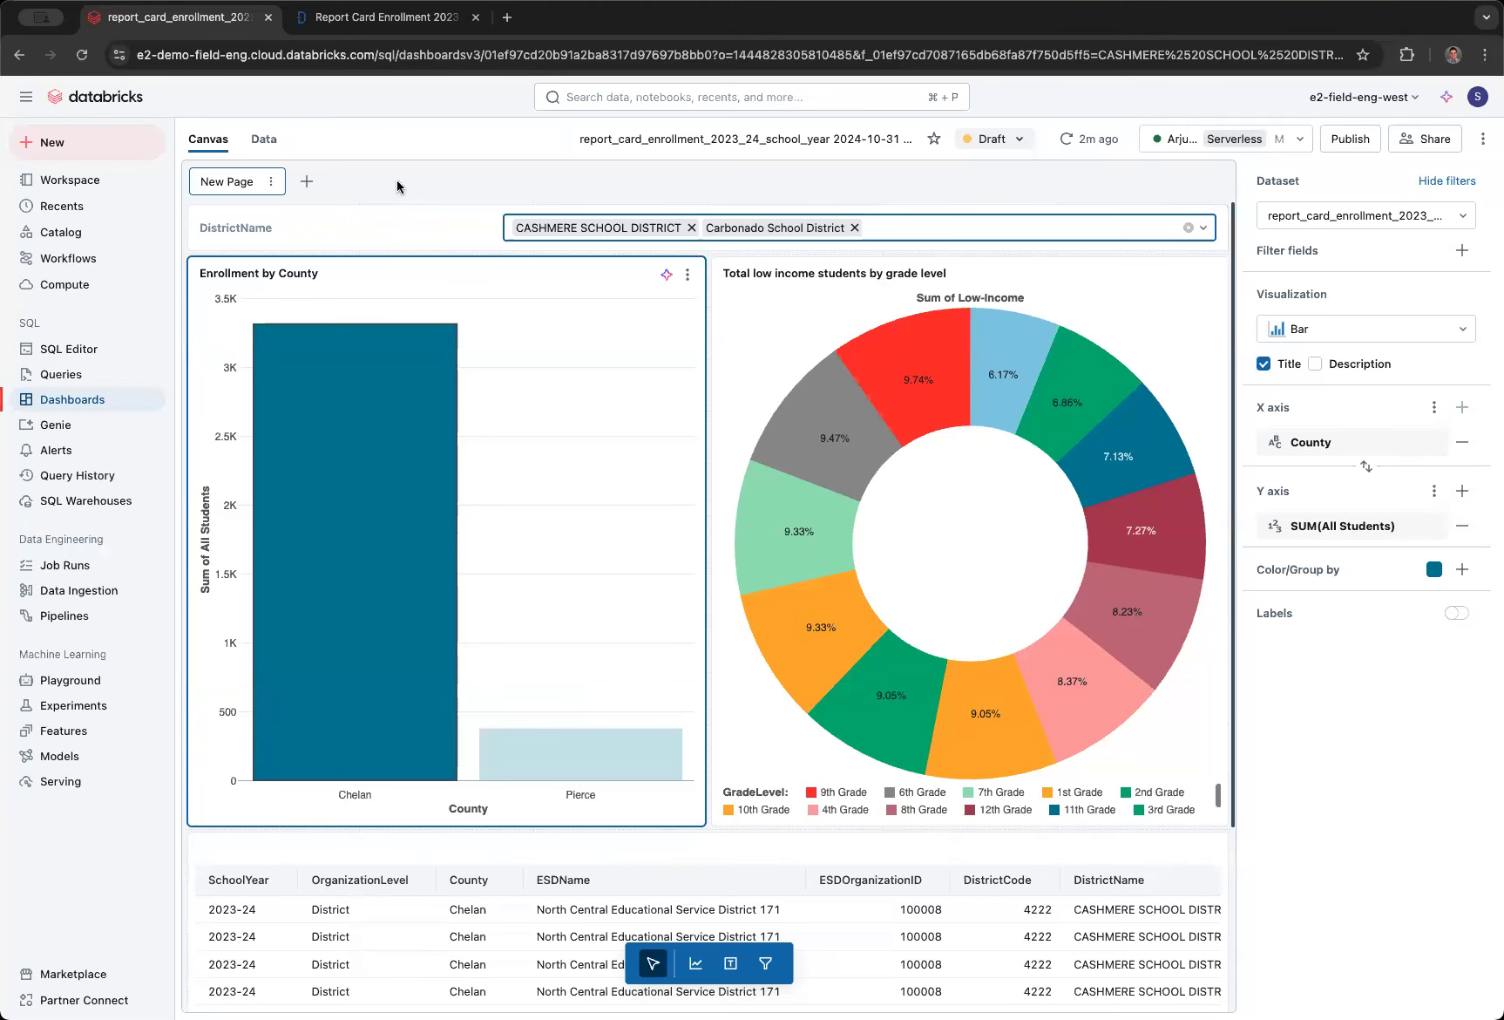
- Open the dashboard's data view and check the available options for the report_card_enrollment_2023_24_school_year dataset
{"action": "left_click", "coordinate": [262, 141]}
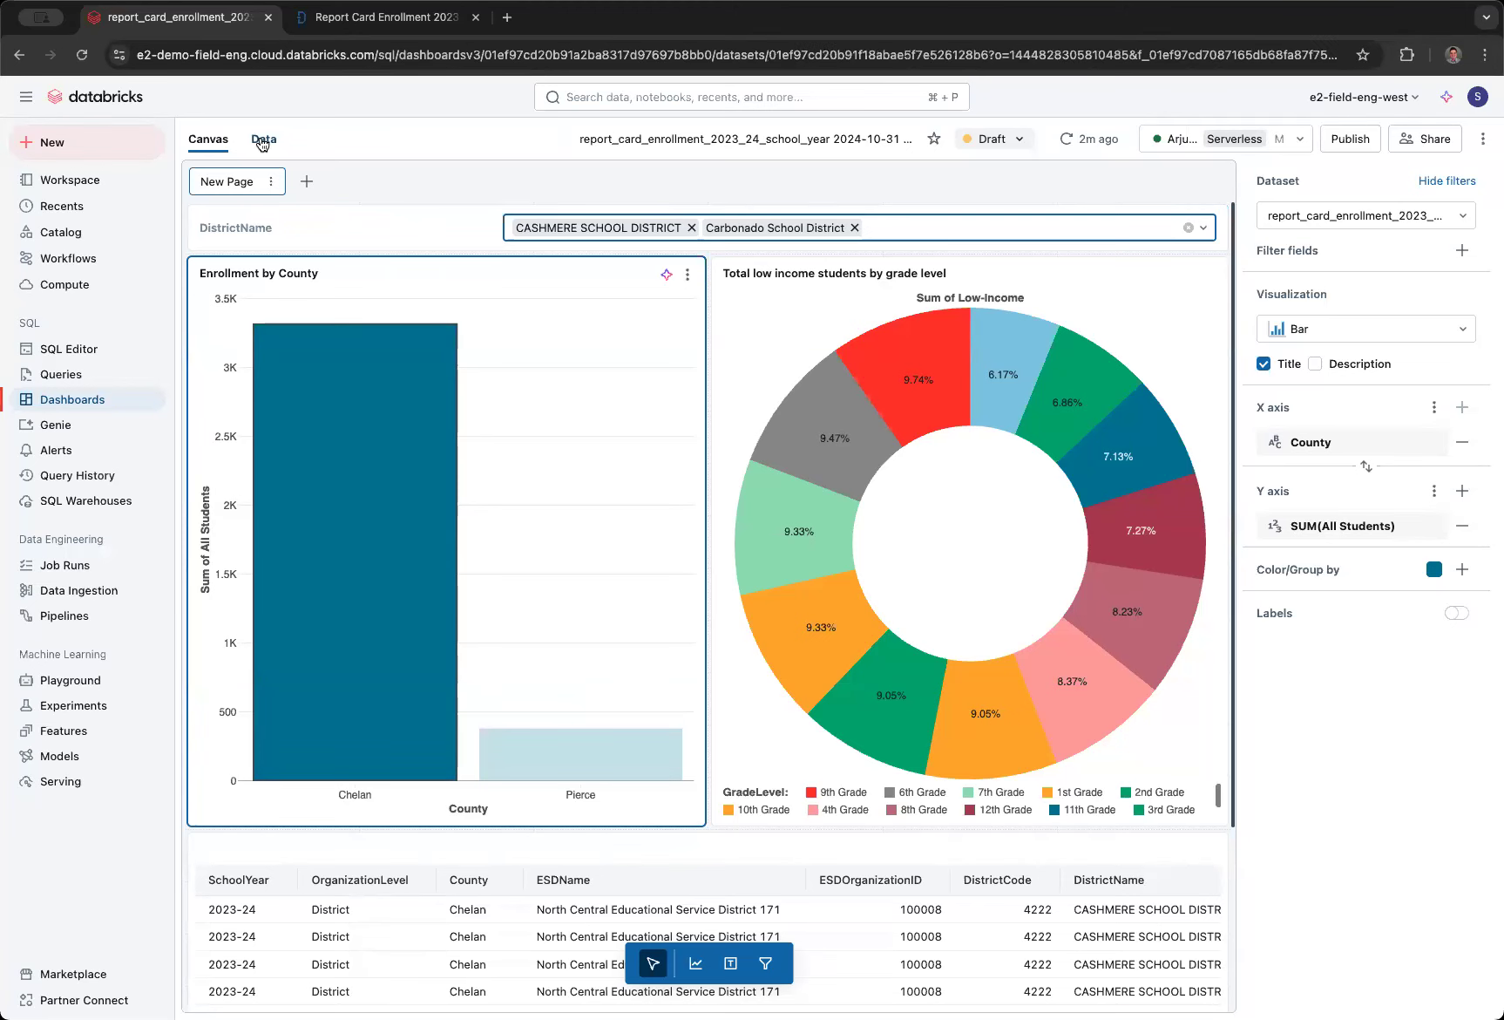
{"action": "left_click", "coordinate": [494, 202]}
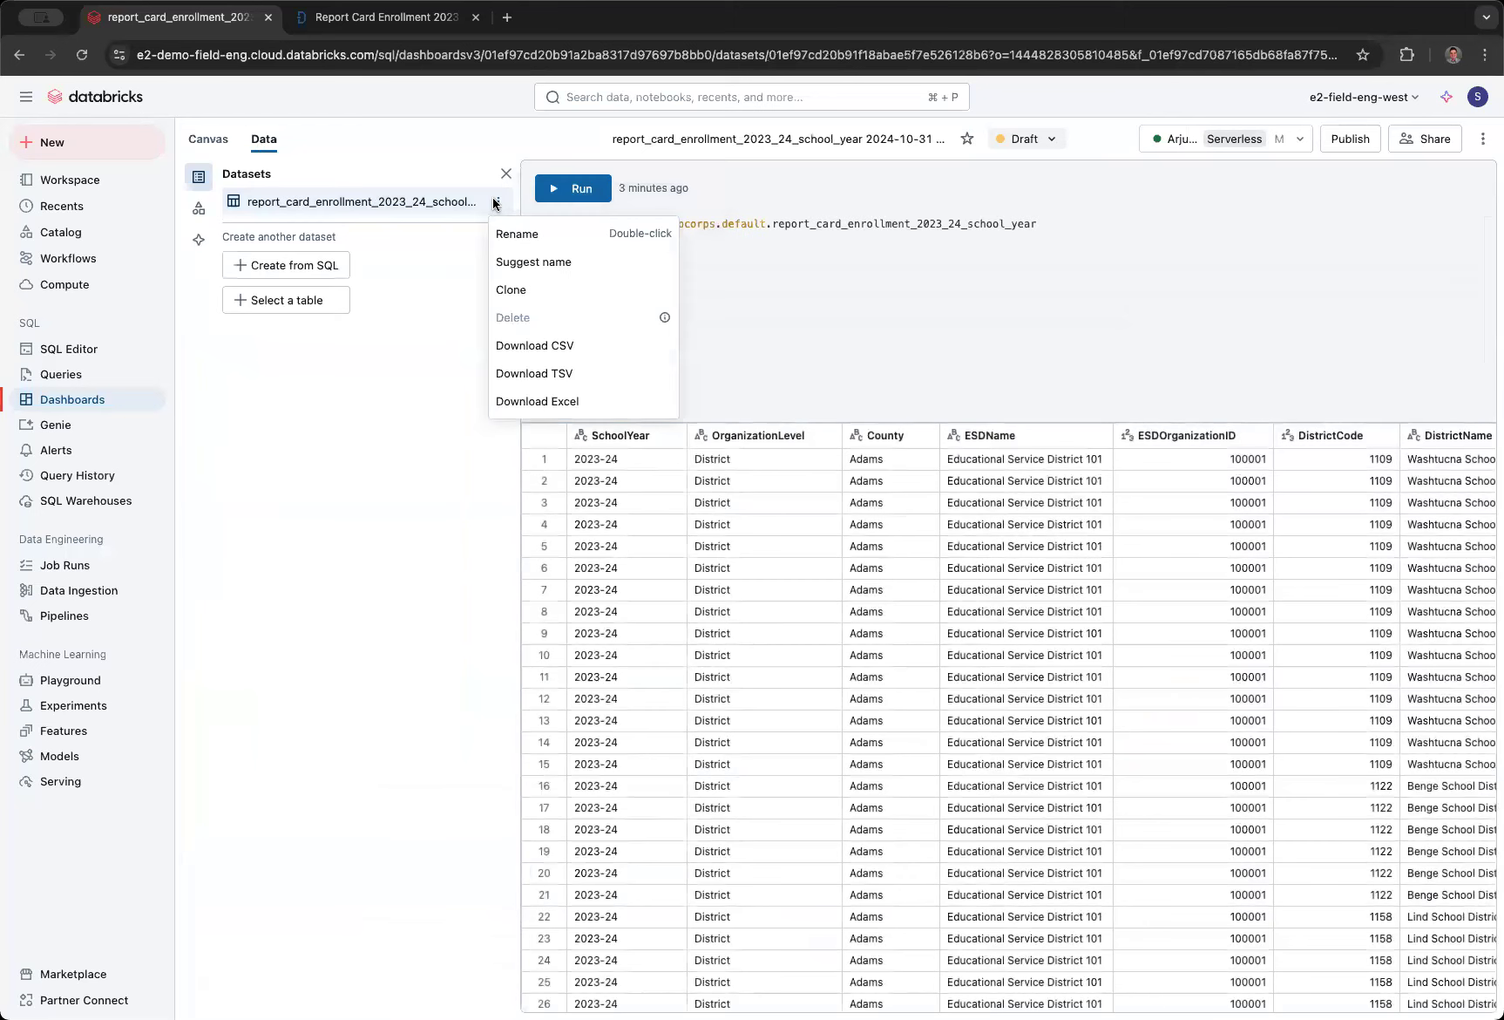
{"action": "left_click", "coordinate": [748, 664]}
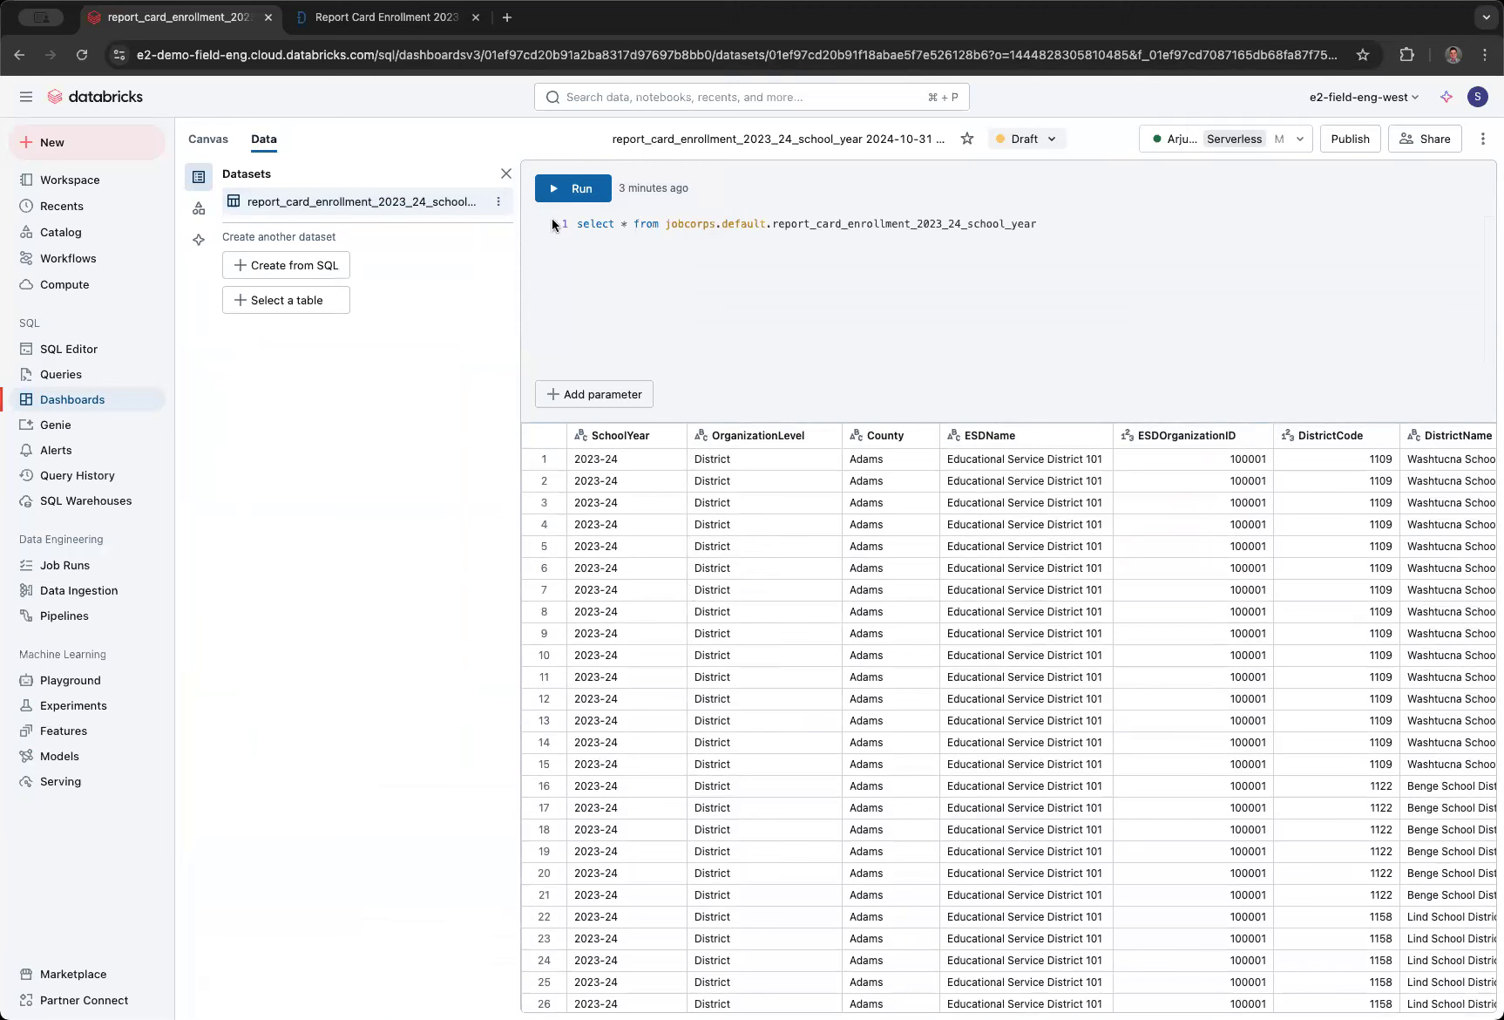
{"action": "left_click", "coordinate": [494, 203]}
{"action": "left_click", "coordinate": [446, 208]}
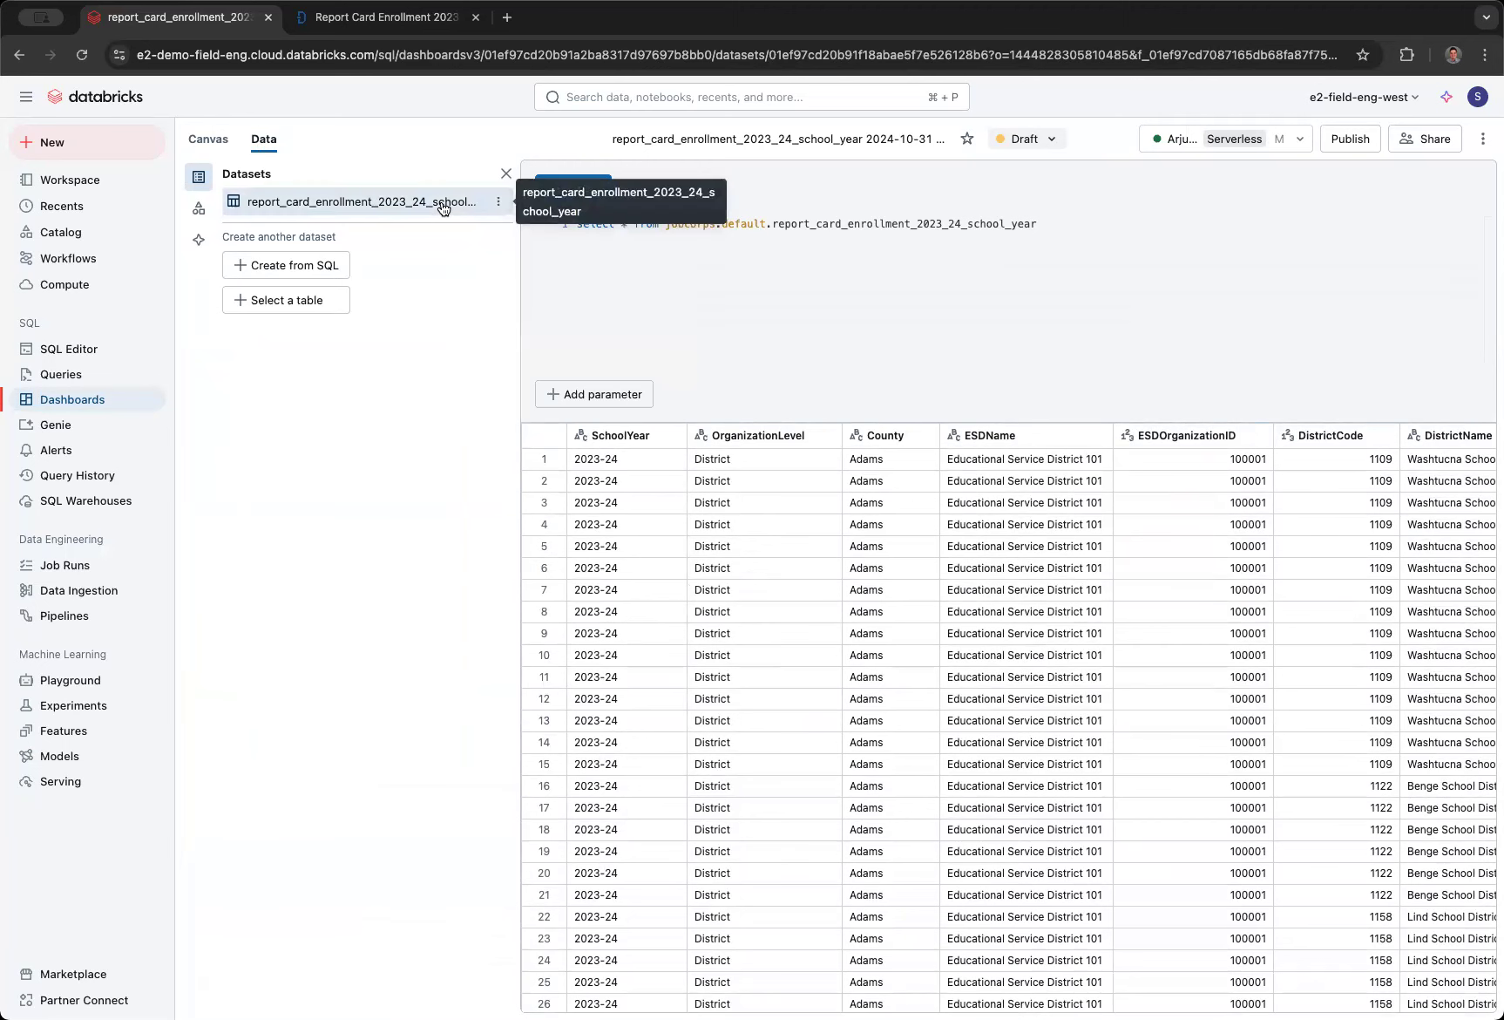
- Open the report_card_enrollment_2023_24_school_year table from the catalog's recent items and display its sample data
{"action": "left_click", "coordinate": [95, 231]}
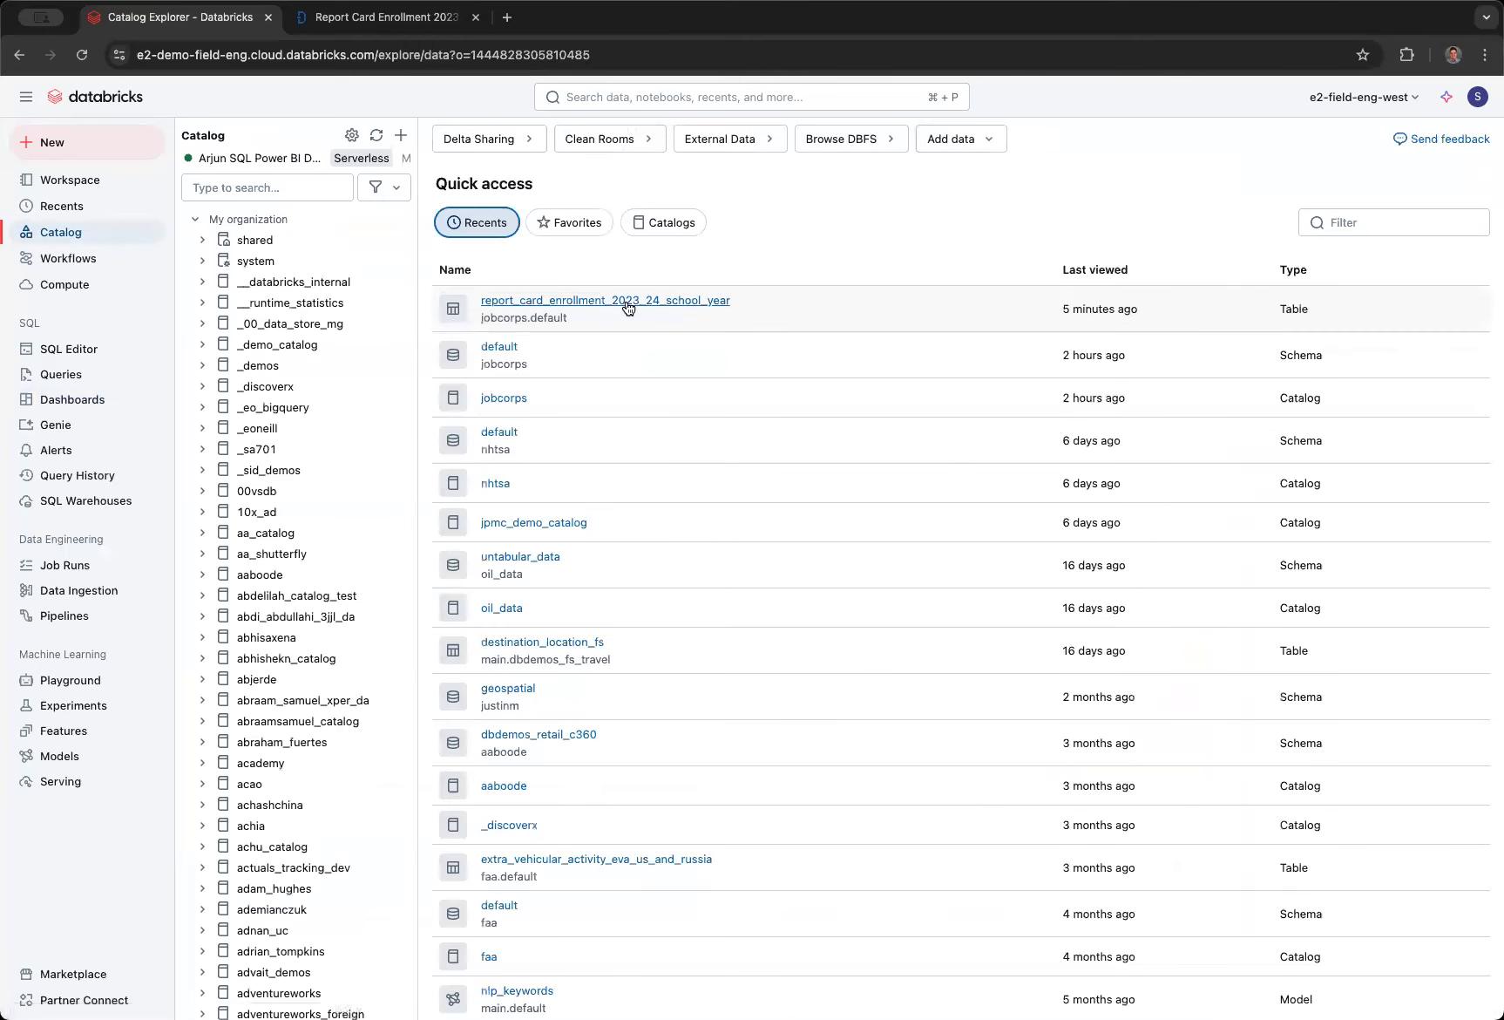
{"action": "left_click", "coordinate": [629, 307]}
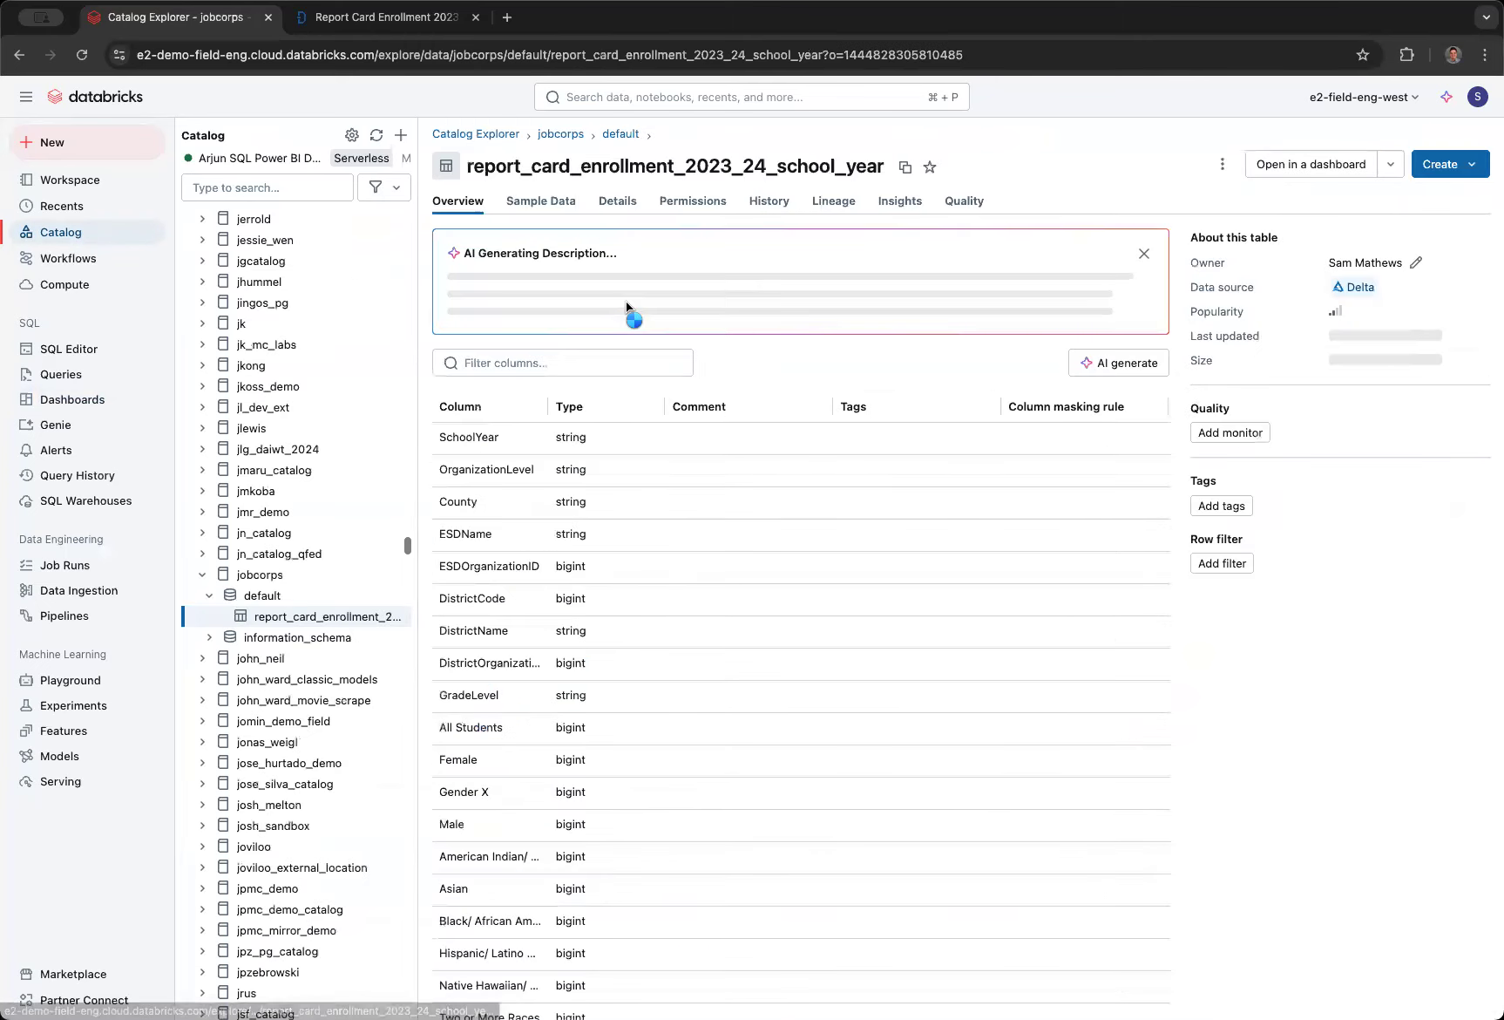
{"action": "left_click", "coordinate": [536, 200]}
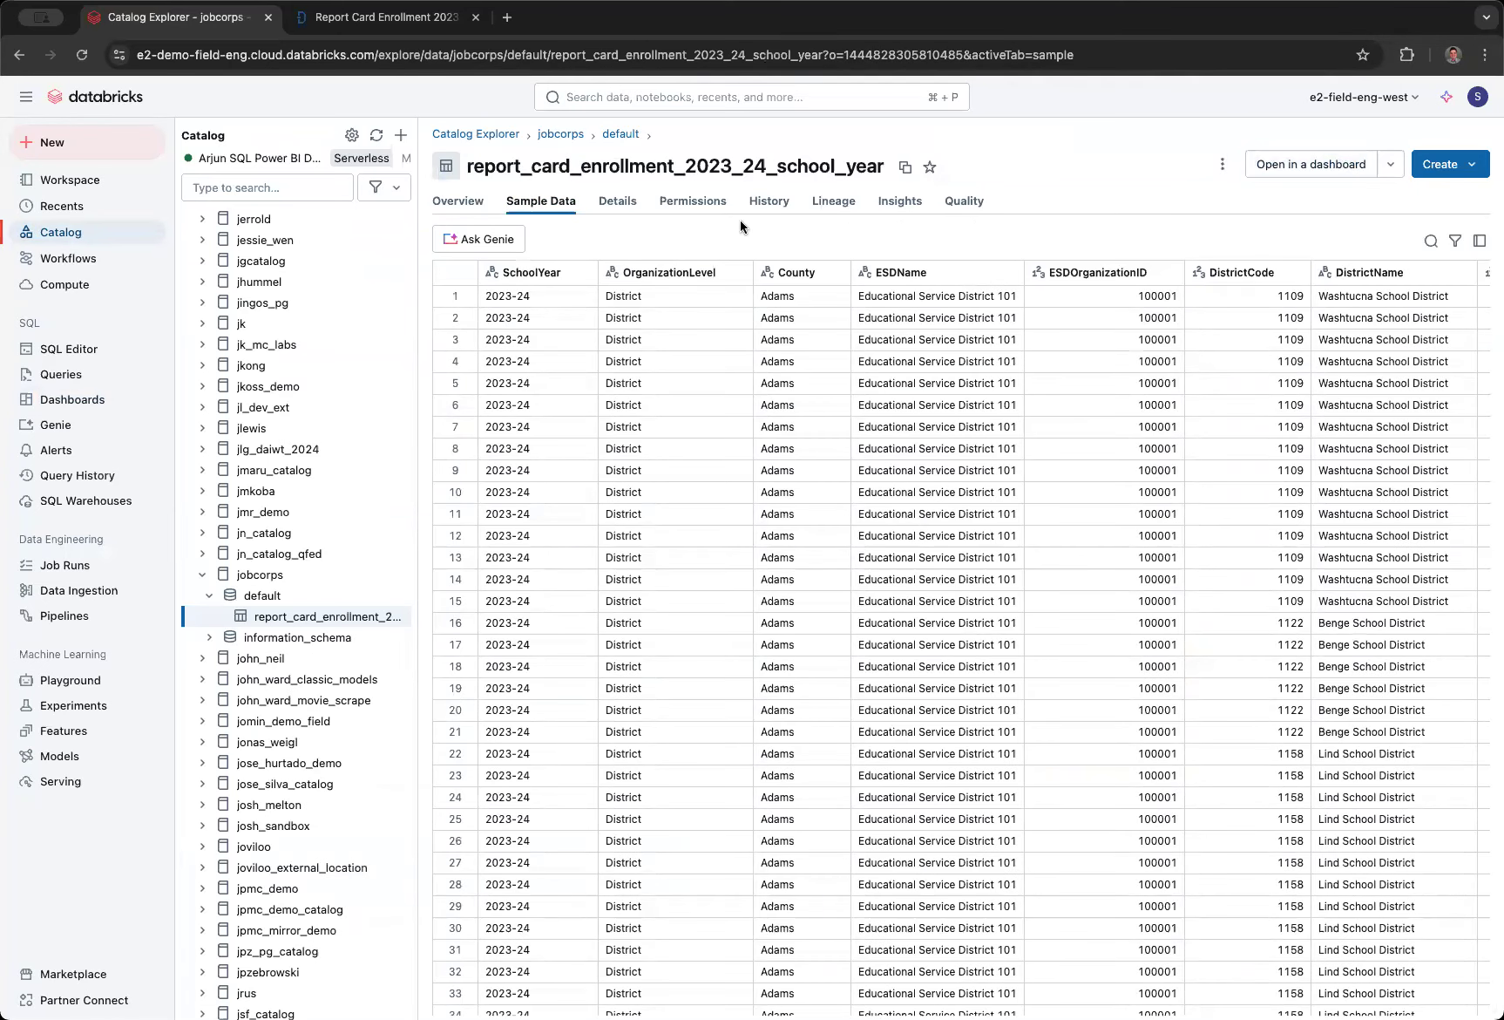
- Open a Genie chat about the table and request its sample data
{"action": "left_click", "coordinate": [482, 239]}
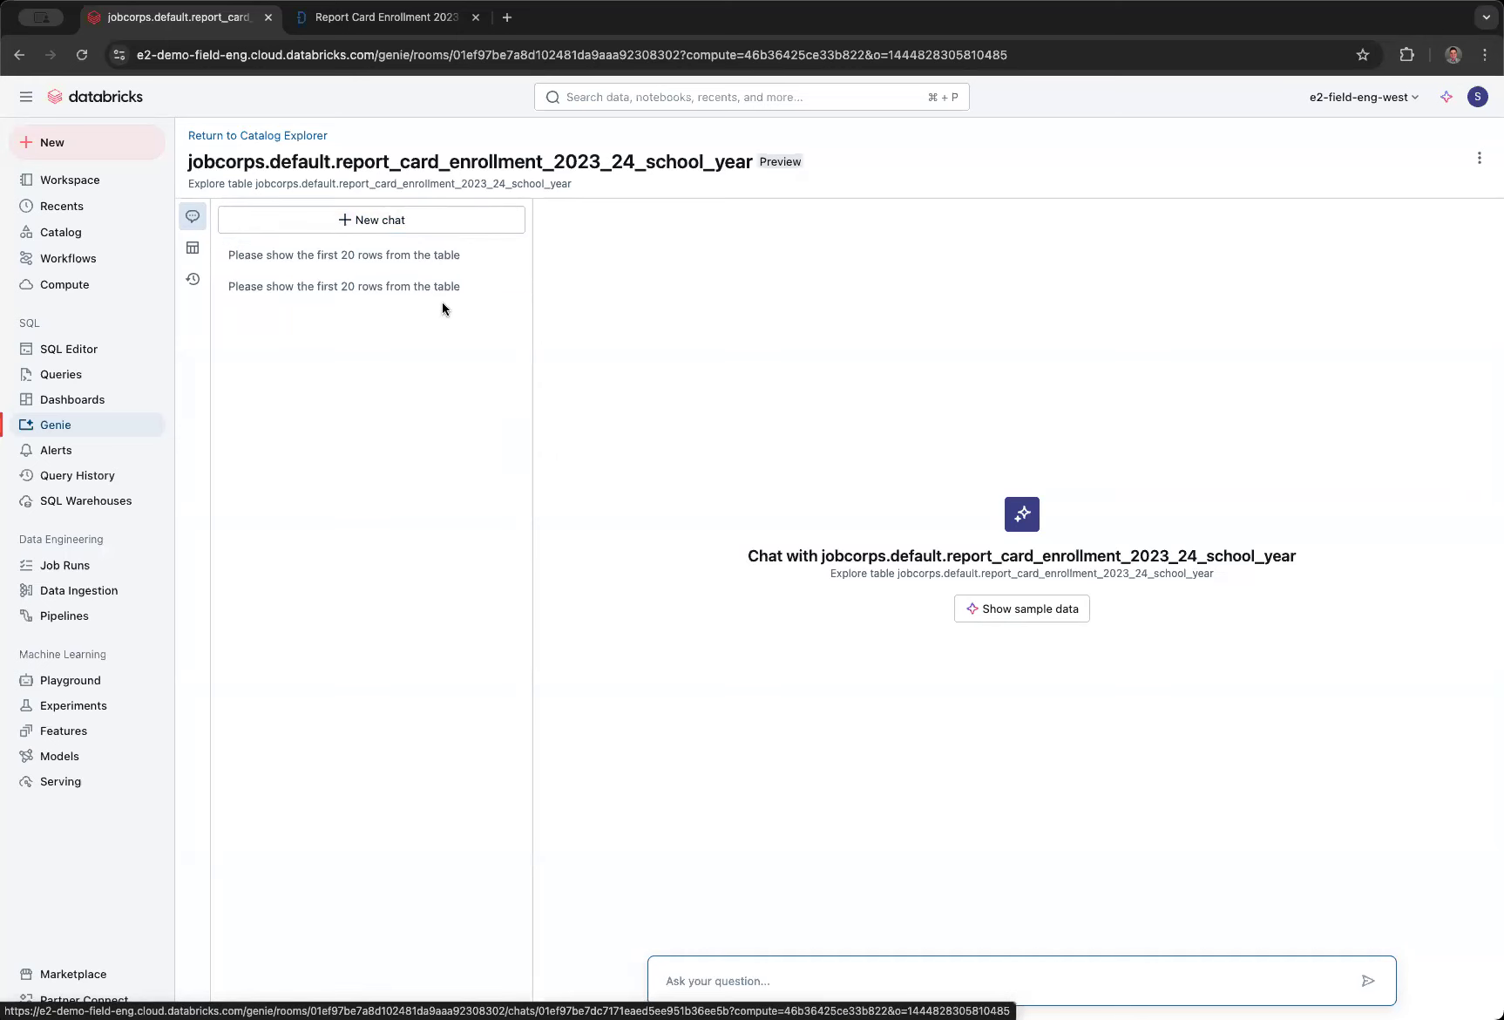
{"action": "left_click", "coordinate": [1005, 615]}
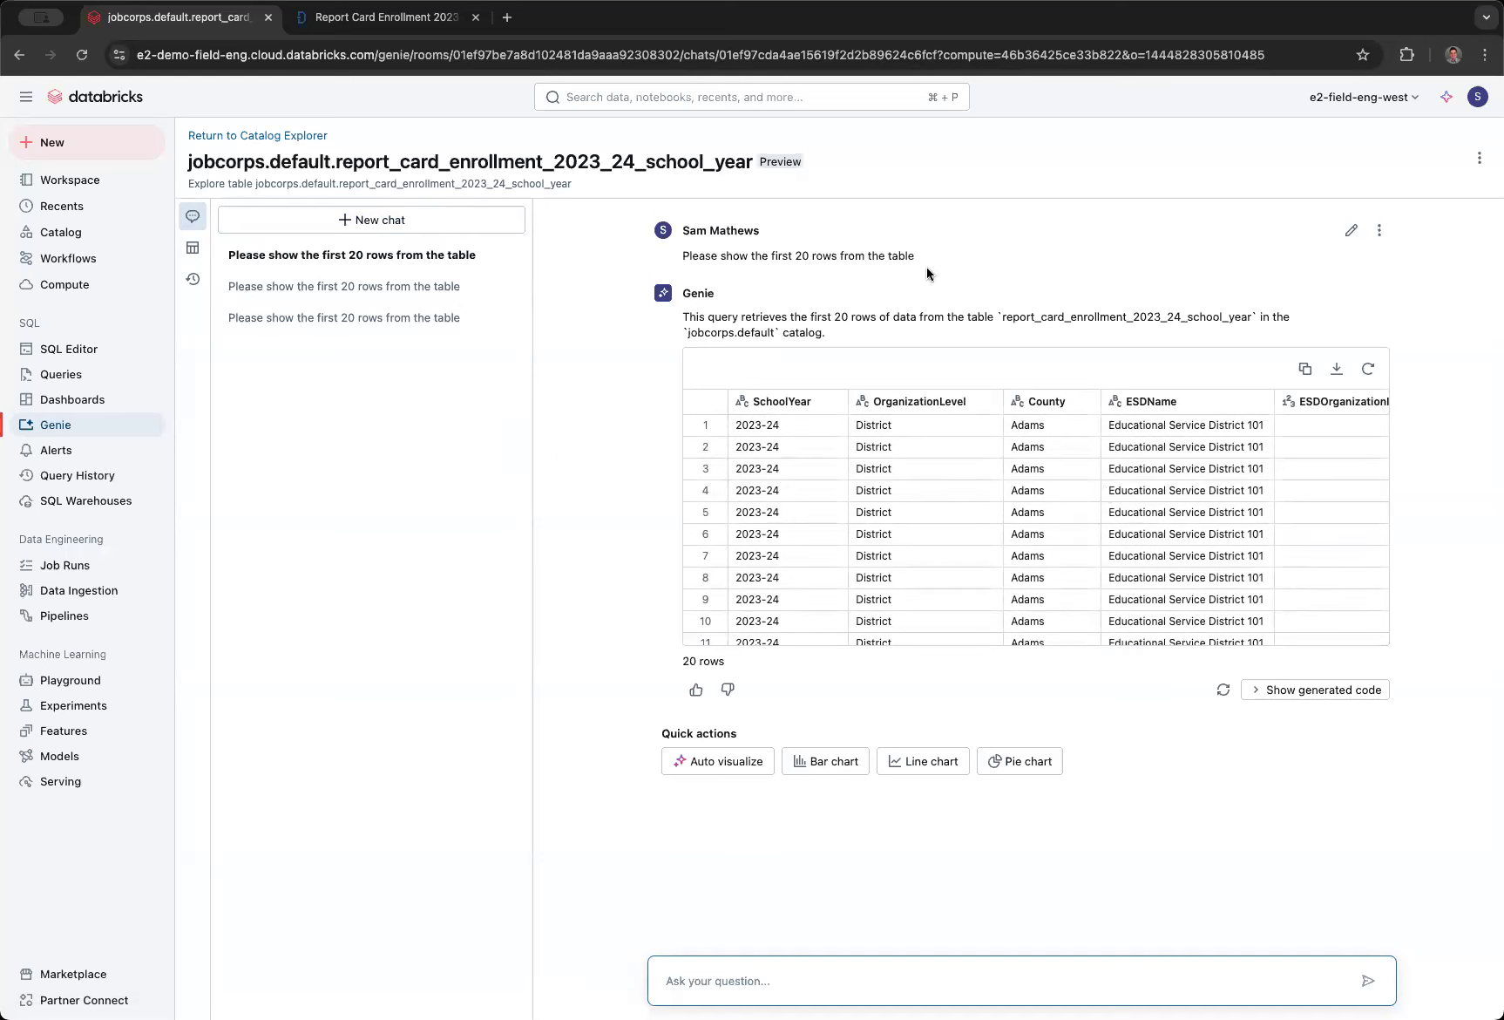
{"action": "left_click_drag", "start_coordinate": [944, 259], "coordinate": [690, 255]}
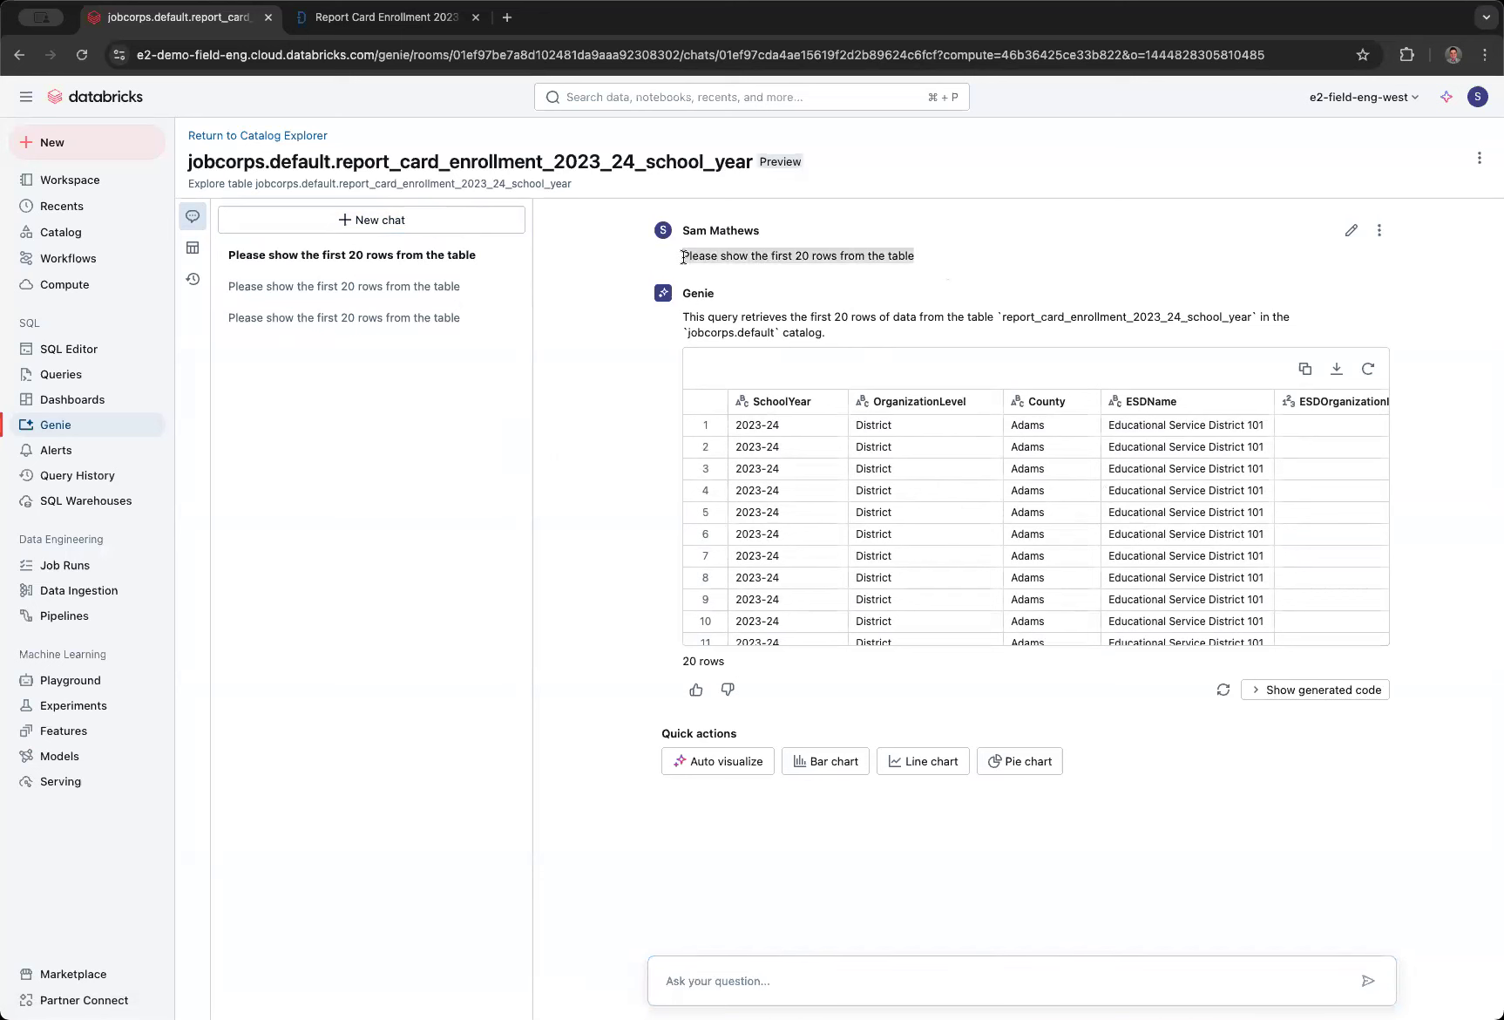
{"action": "left_click", "coordinate": [766, 831]}
- Ask Genie "Show me the top ten school districts by total student enrollment"
{"action": "left_click", "coordinate": [767, 978]}
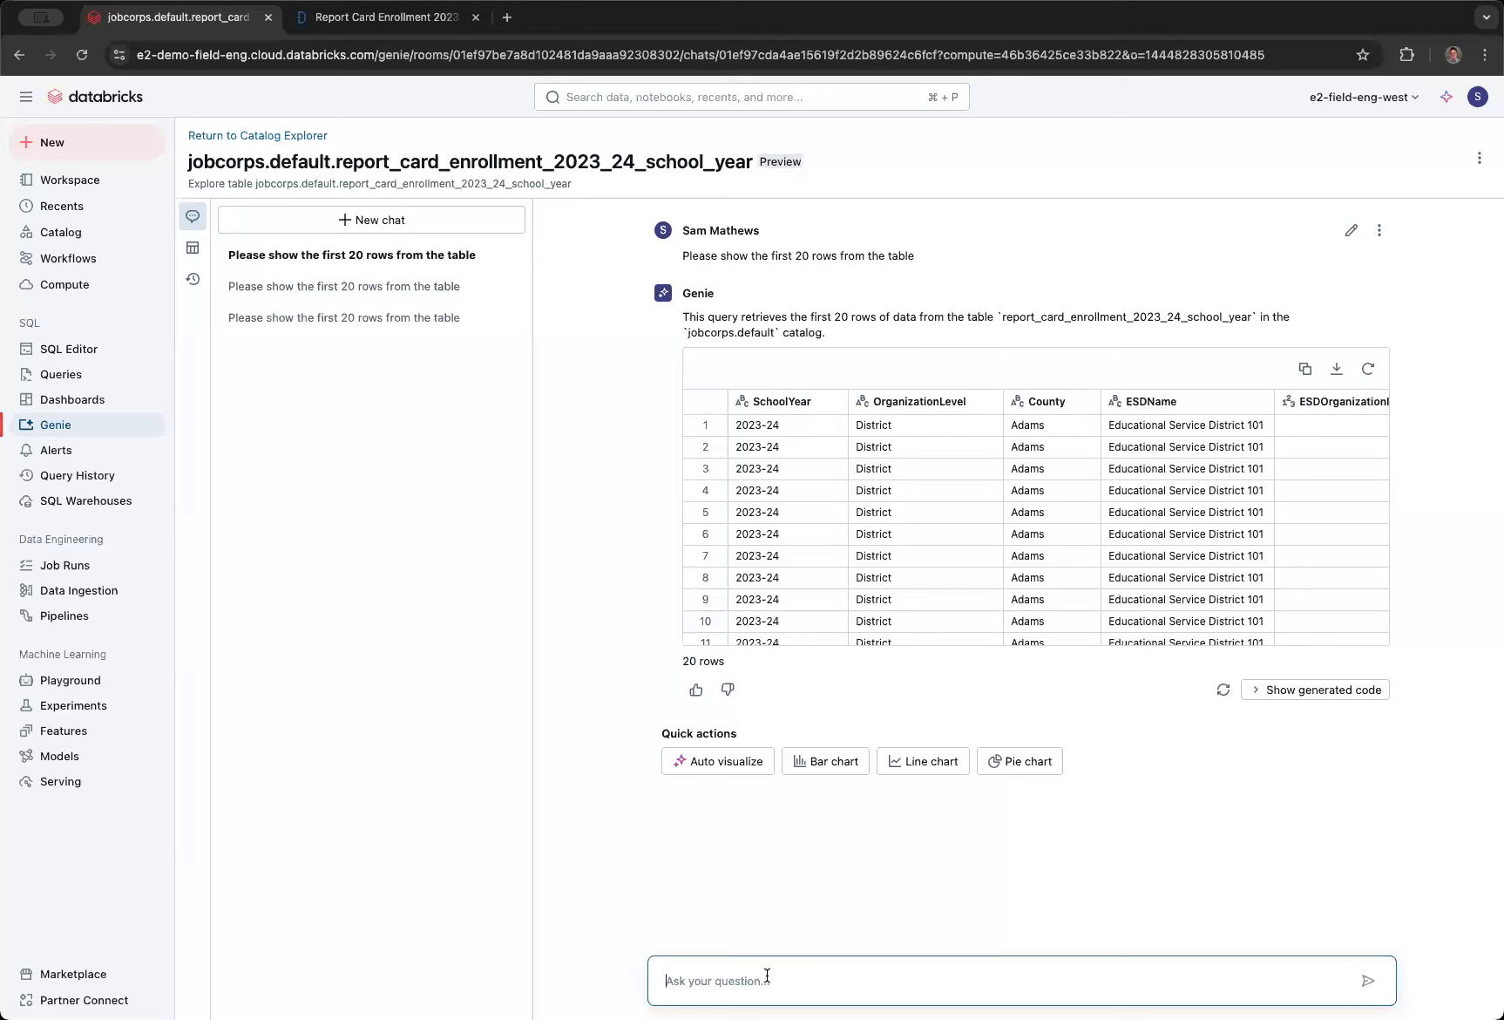
{"action": "type", "text": "Show me the top ten school districts by total "}
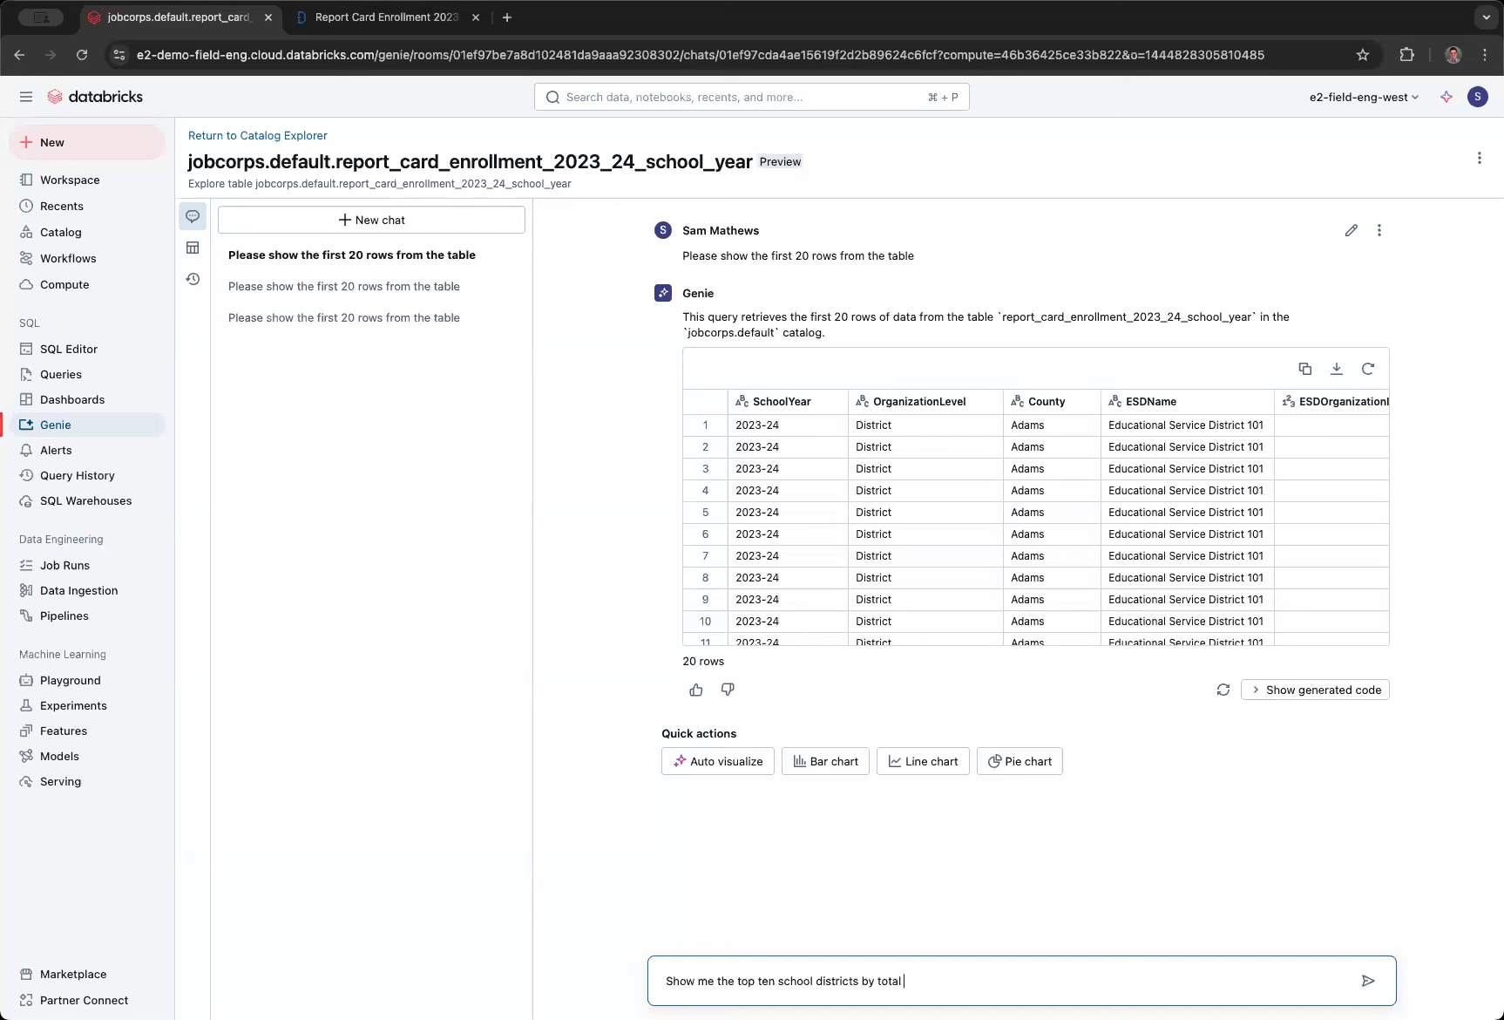
{"action": "type", "text": "student enrollment?"}
{"action": "key", "text": "Return"}
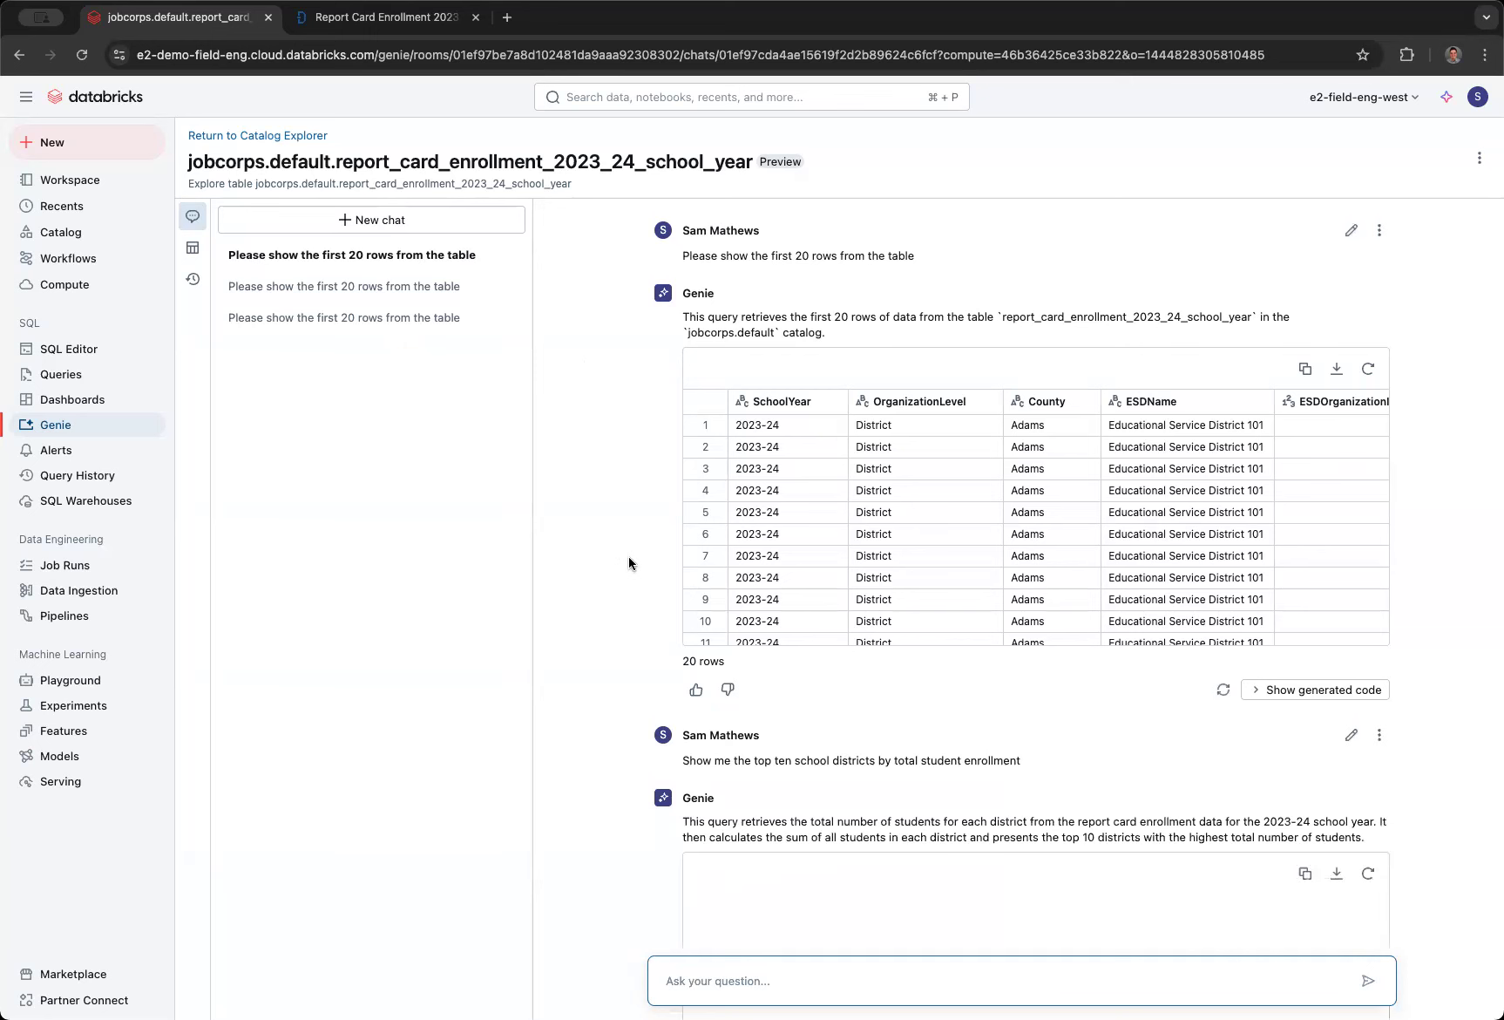
- Copy the top ten districts result to the clipboard as CSV and give Genie's answer a positive rating
{"action": "scroll", "coordinate": [628, 557], "scroll_direction": "down", "scroll_amount": 1}
{"action": "scroll", "coordinate": [631, 610], "scroll_direction": "down", "scroll_amount": 3}
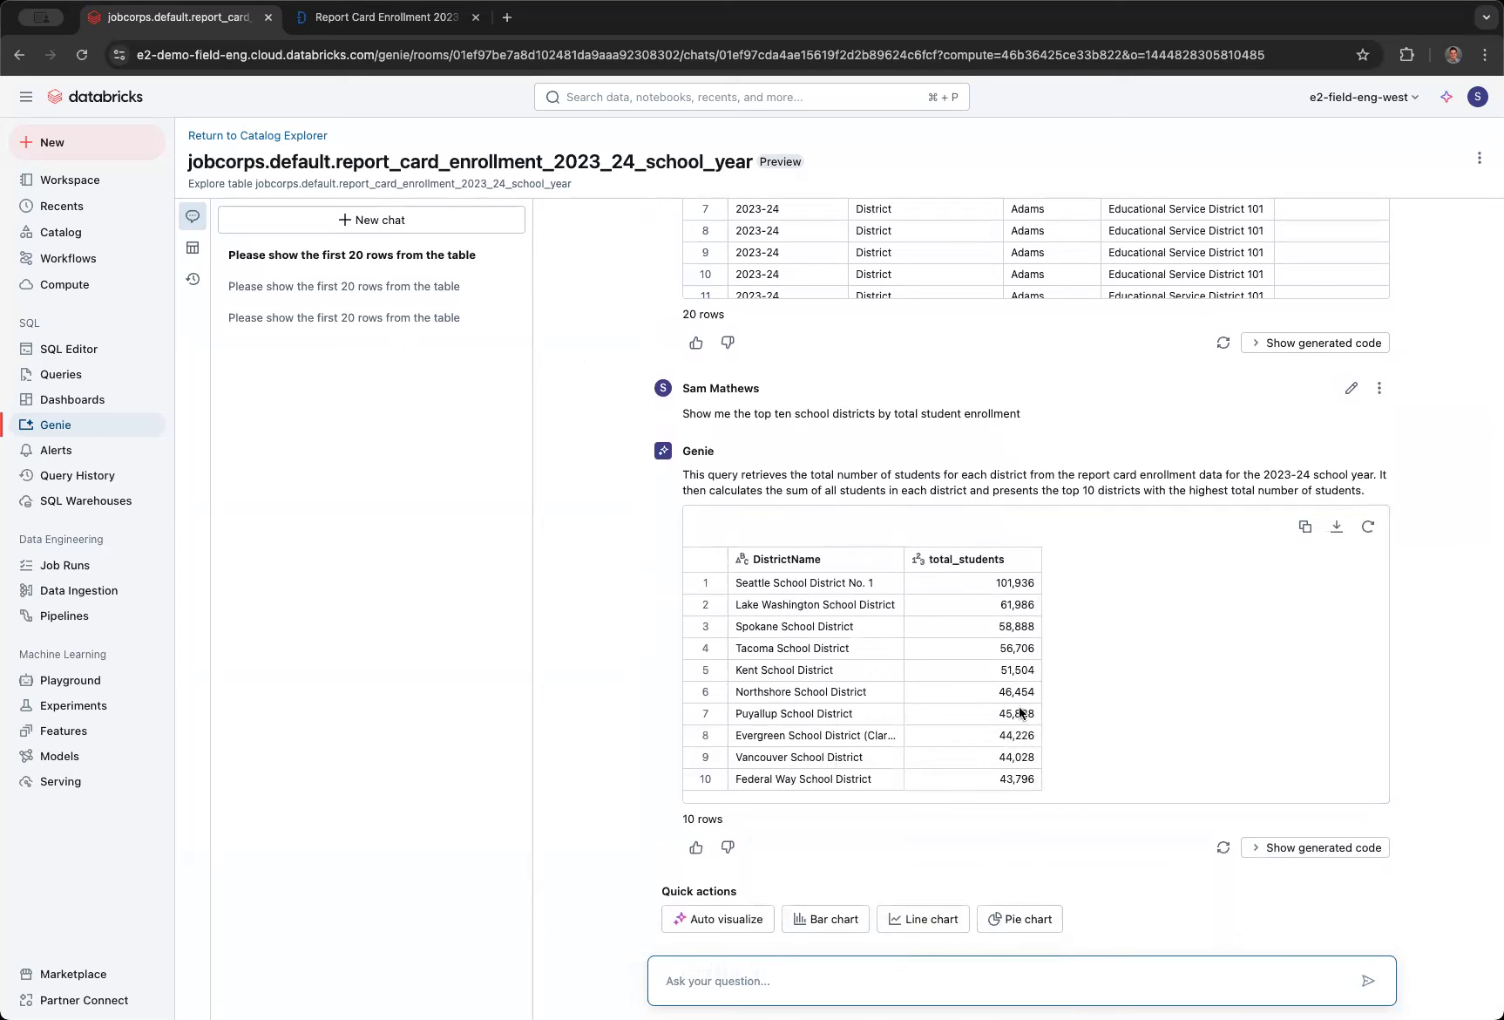
{"action": "left_click", "coordinate": [1305, 527]}
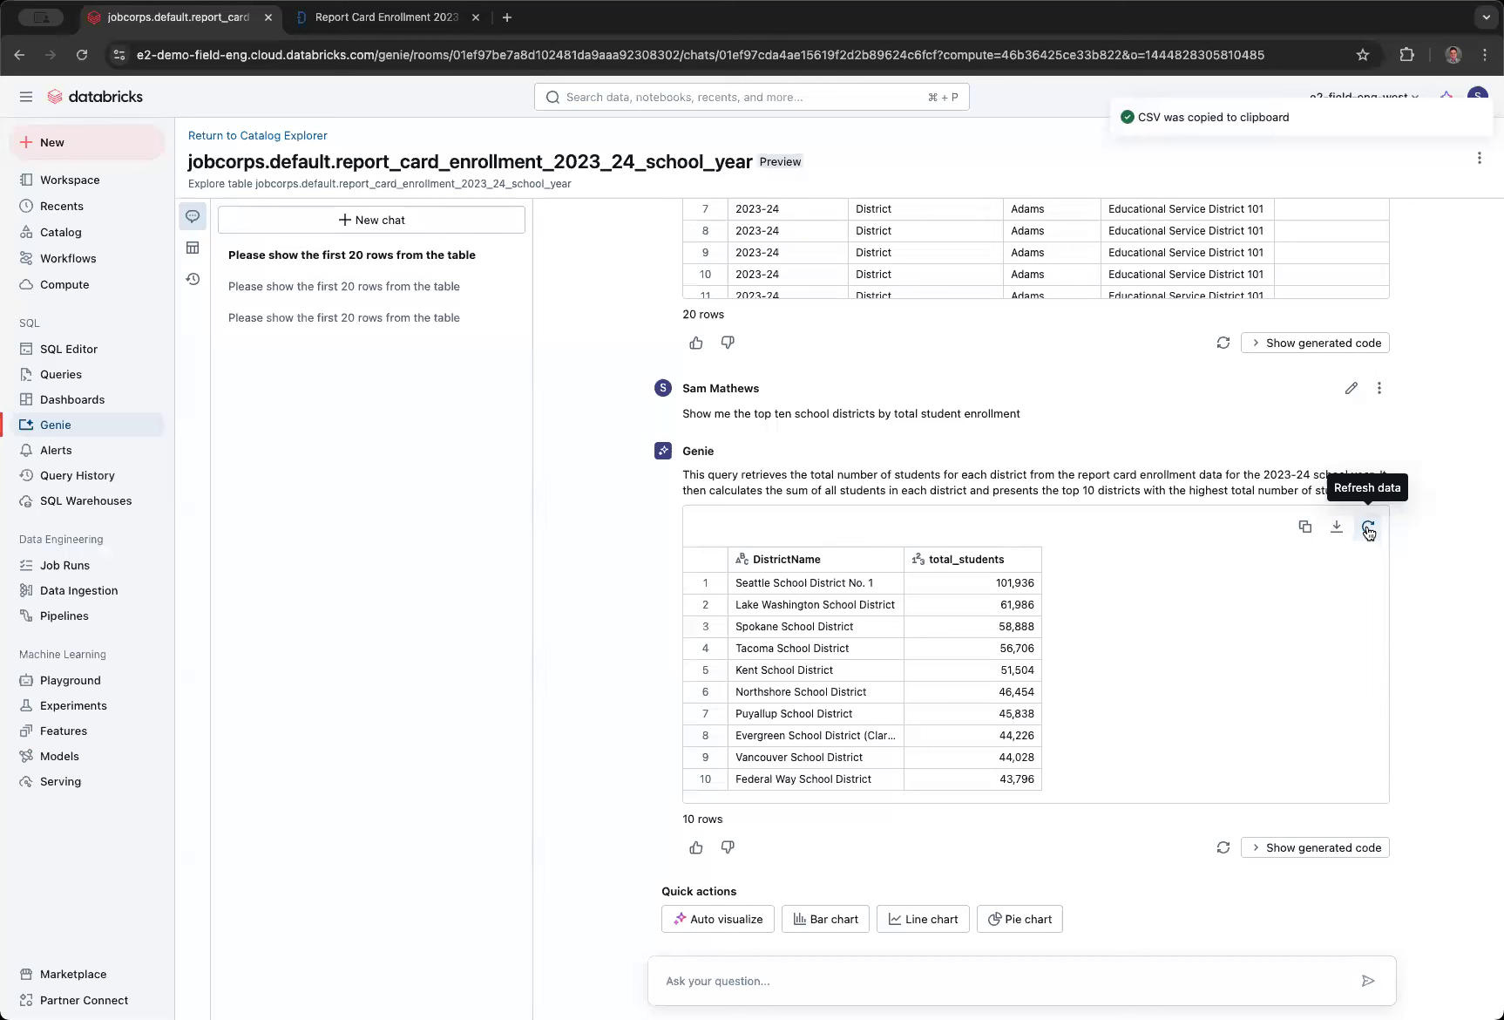
{"action": "scroll", "coordinate": [1176, 824], "scroll_direction": "down", "scroll_amount": 1}
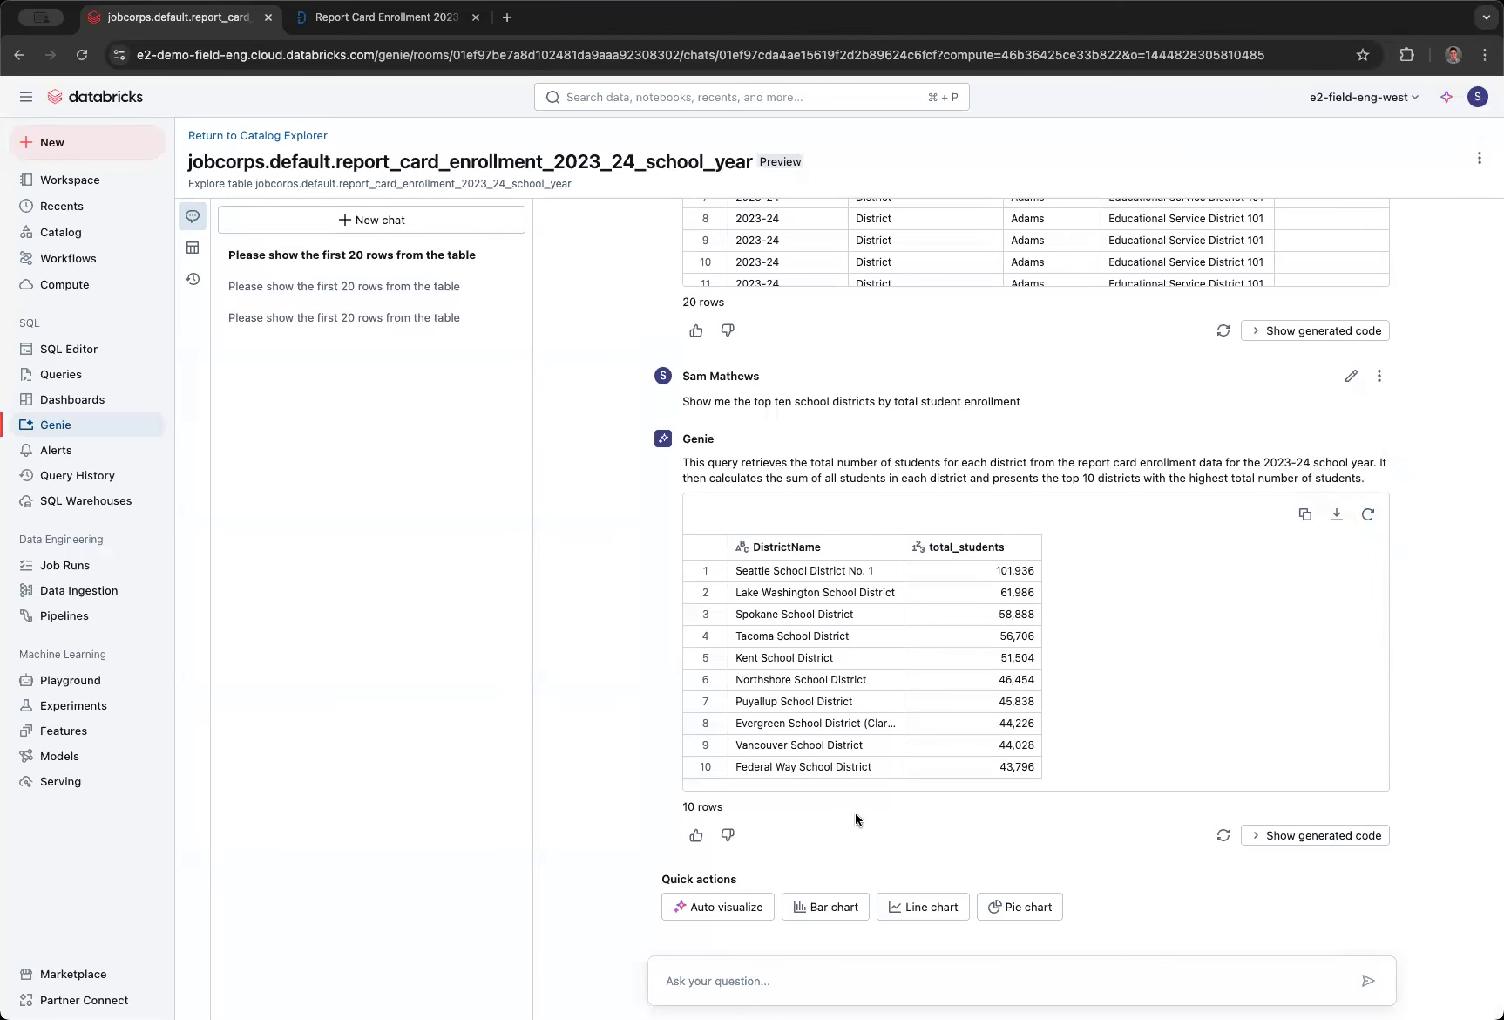
{"action": "left_click", "coordinate": [695, 834]}
- Show the generated SQL code for the top ten districts answer and select the whole query for review
{"action": "left_click", "coordinate": [1294, 835]}
{"action": "scroll", "coordinate": [1172, 824], "scroll_direction": "down", "scroll_amount": 1}
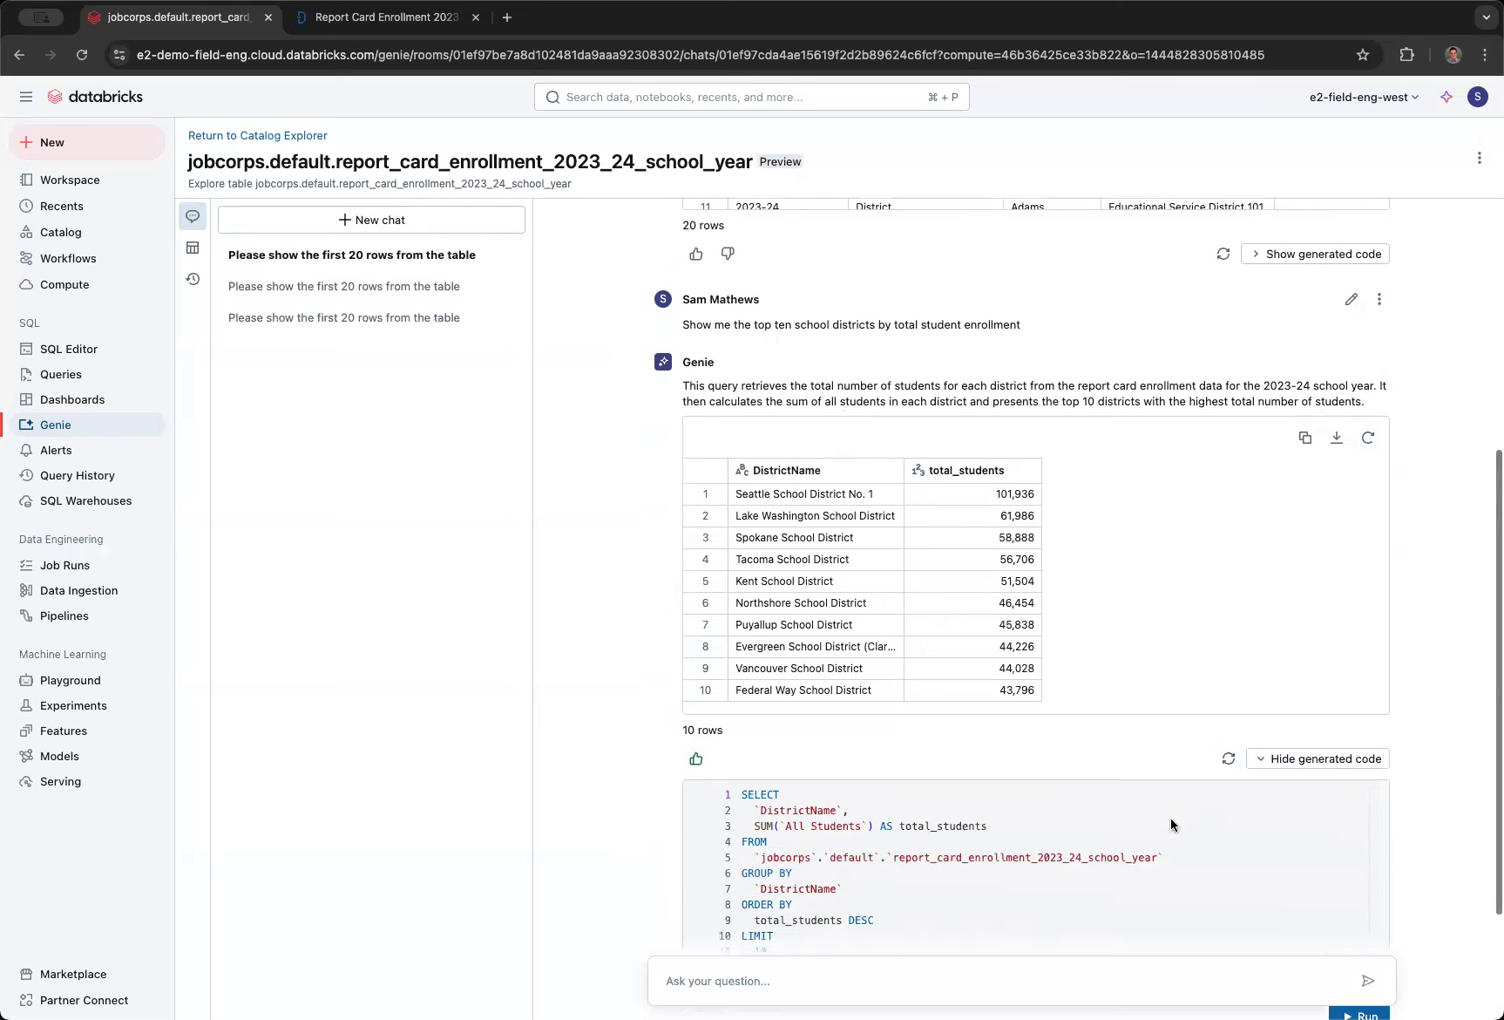
{"action": "scroll", "coordinate": [1171, 824], "scroll_direction": "down", "scroll_amount": 1}
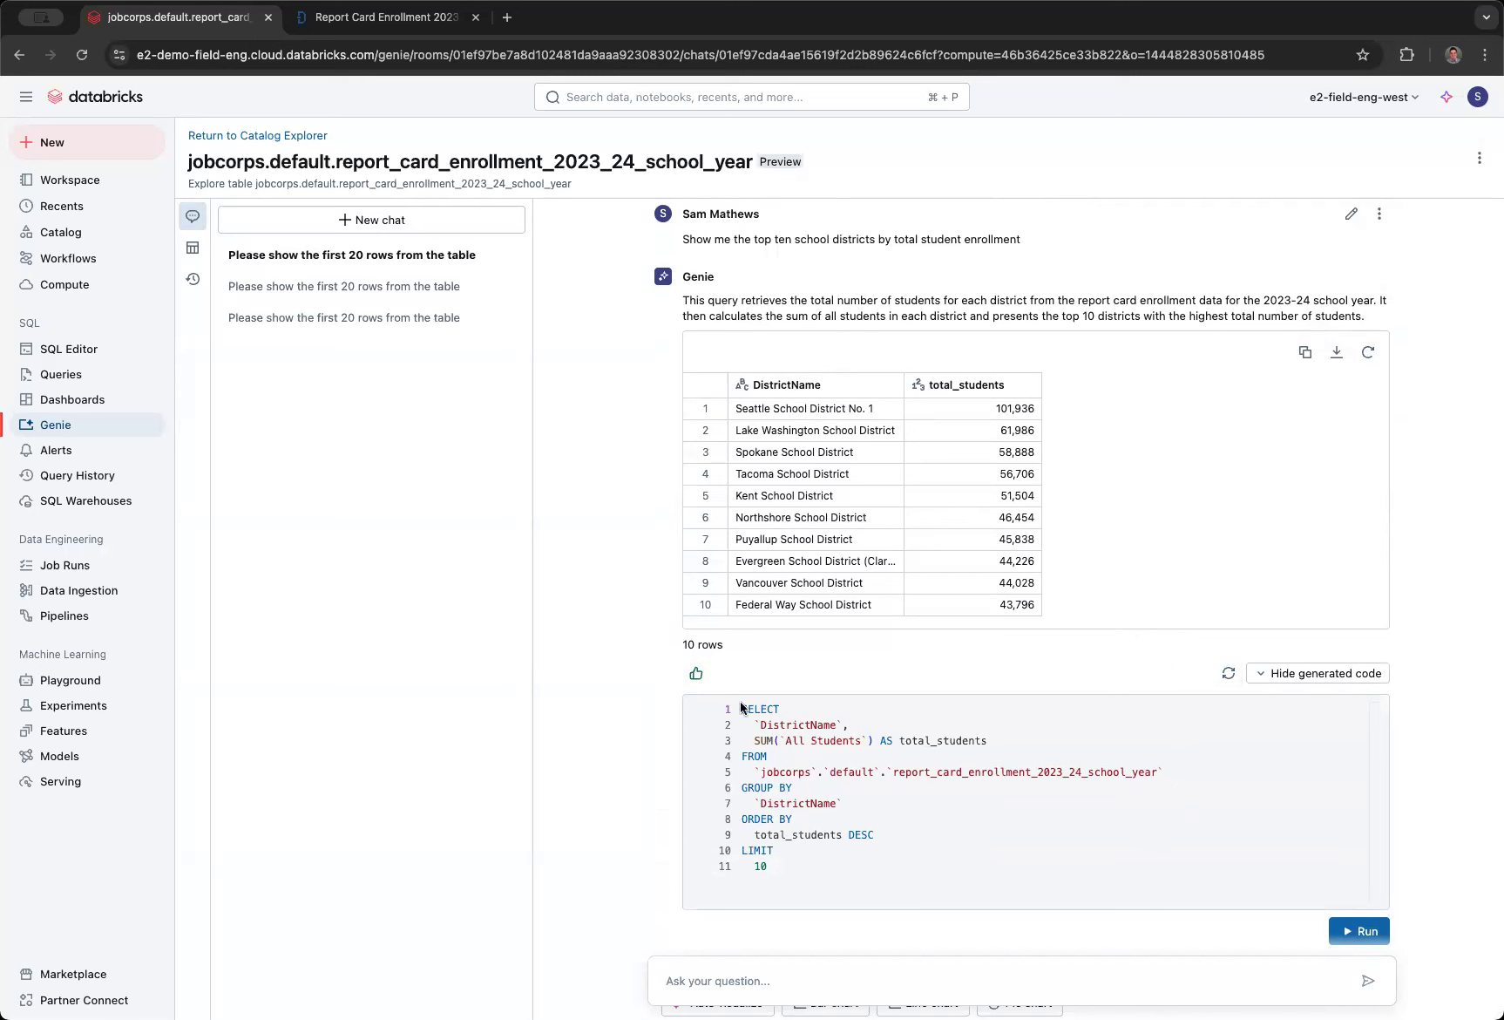
{"action": "left_click", "coordinate": [795, 865]}
{"action": "key", "text": "super+a"}
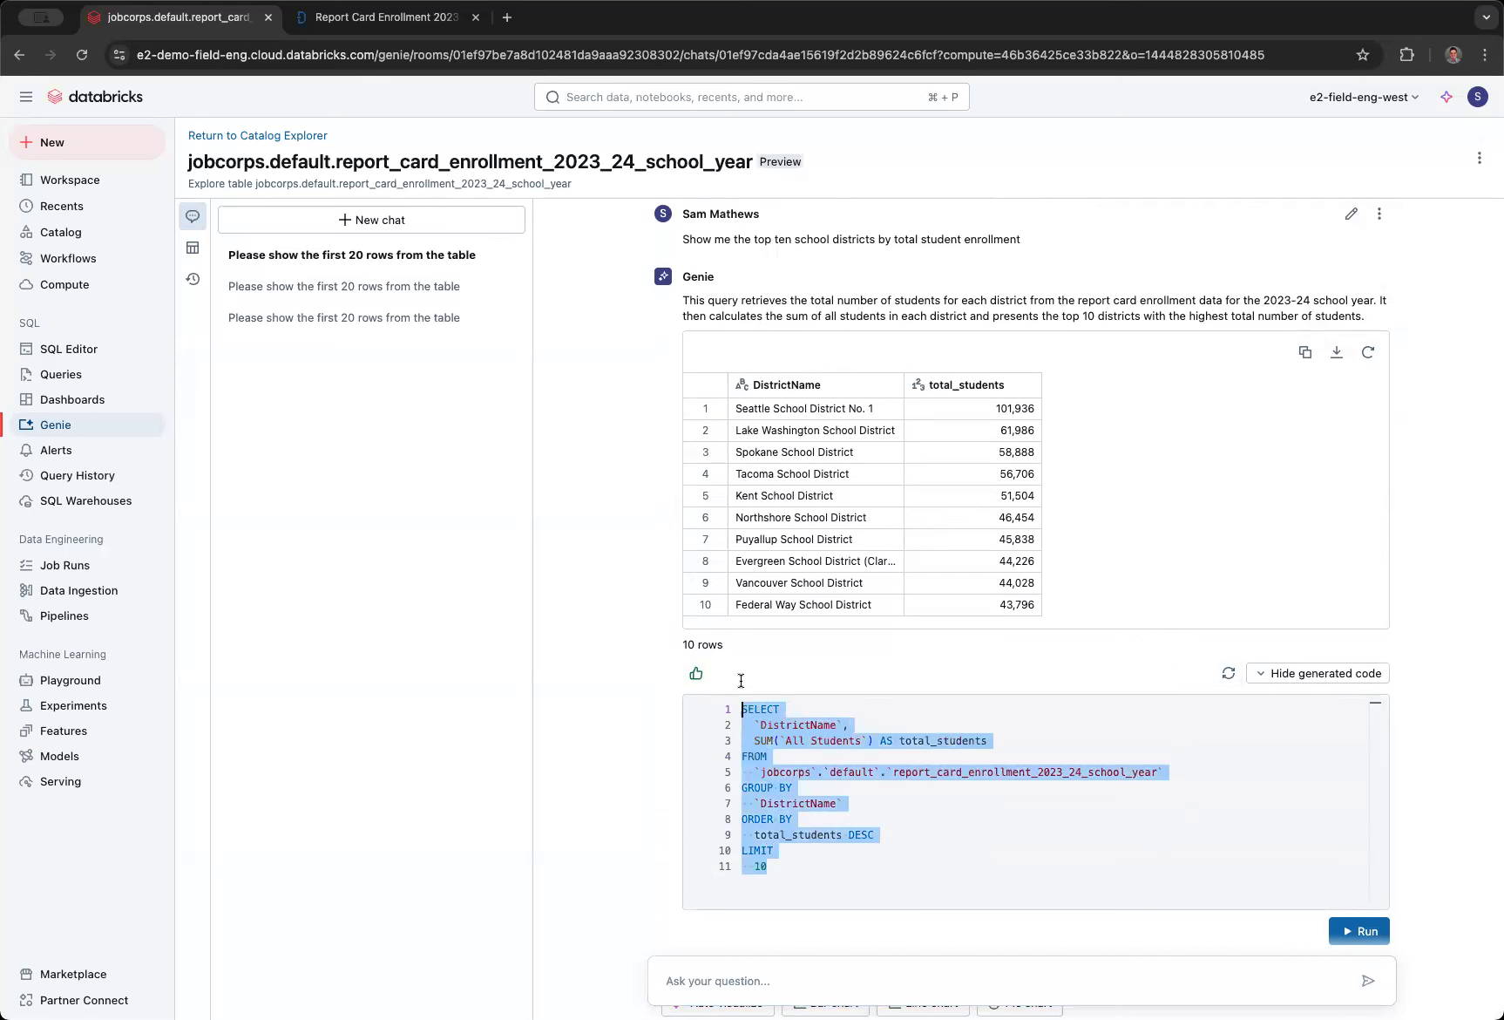
{"action": "scroll", "coordinate": [813, 492], "scroll_direction": "down", "scroll_amount": 2}
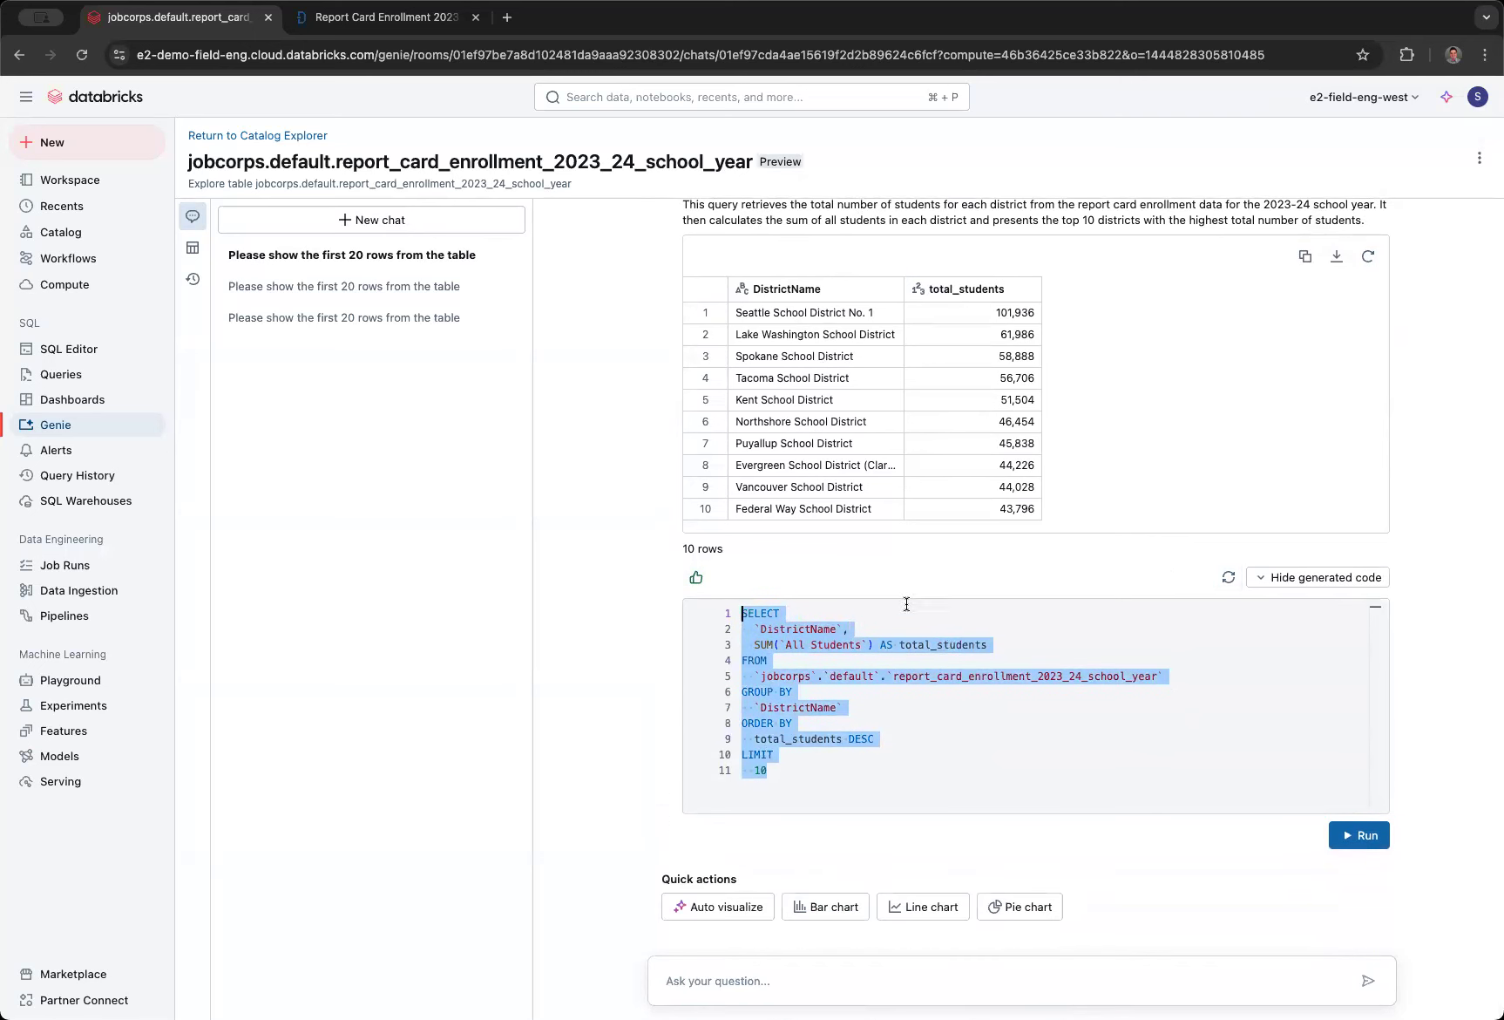
- Hide the generated code and ask Genie "Show me total students in Kent School District who qualify as either low income, homeless, or military parent"
{"action": "left_click", "coordinate": [1351, 578]}
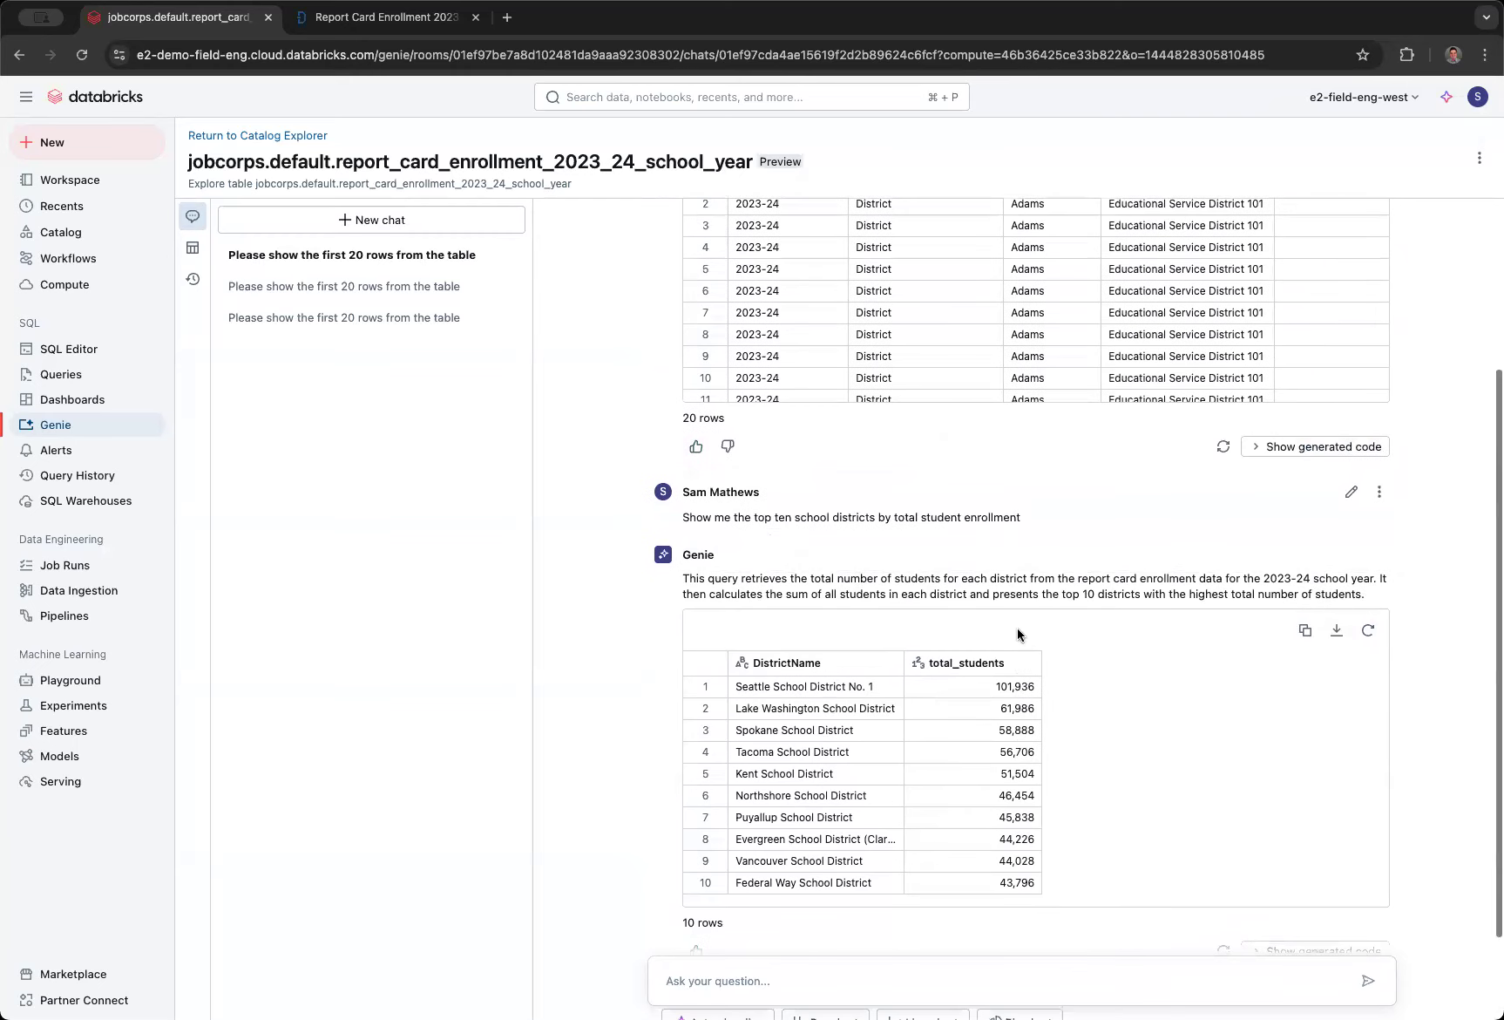
{"action": "left_click", "coordinate": [735, 981]}
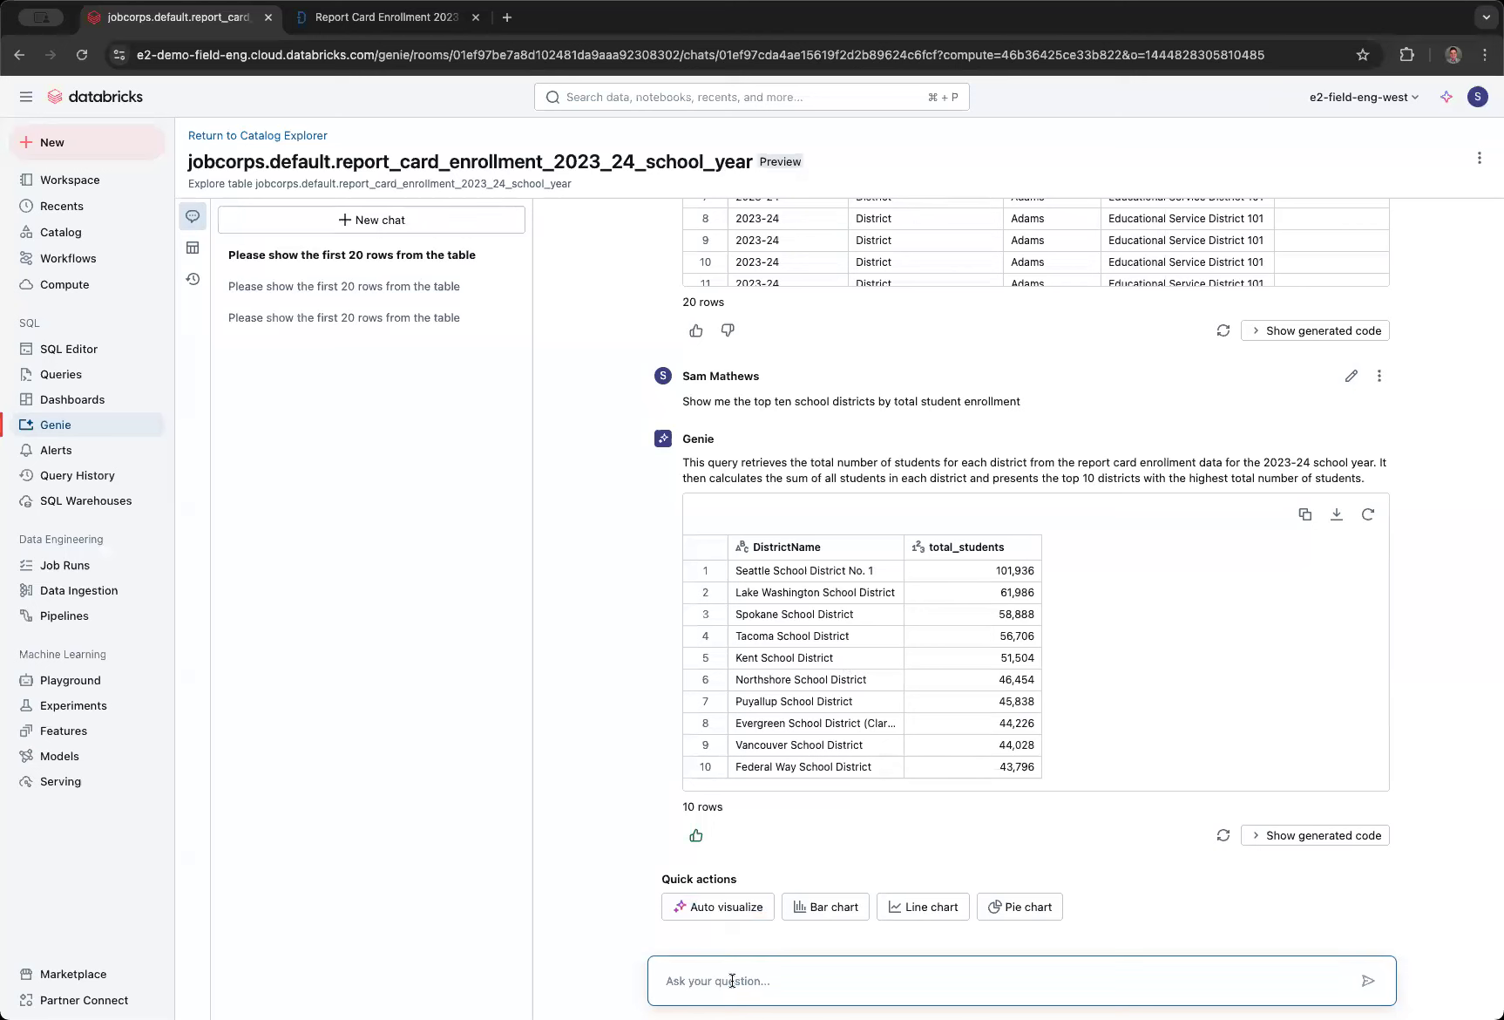
{"action": "type", "text": "Show me total students in Kent School Distric"}
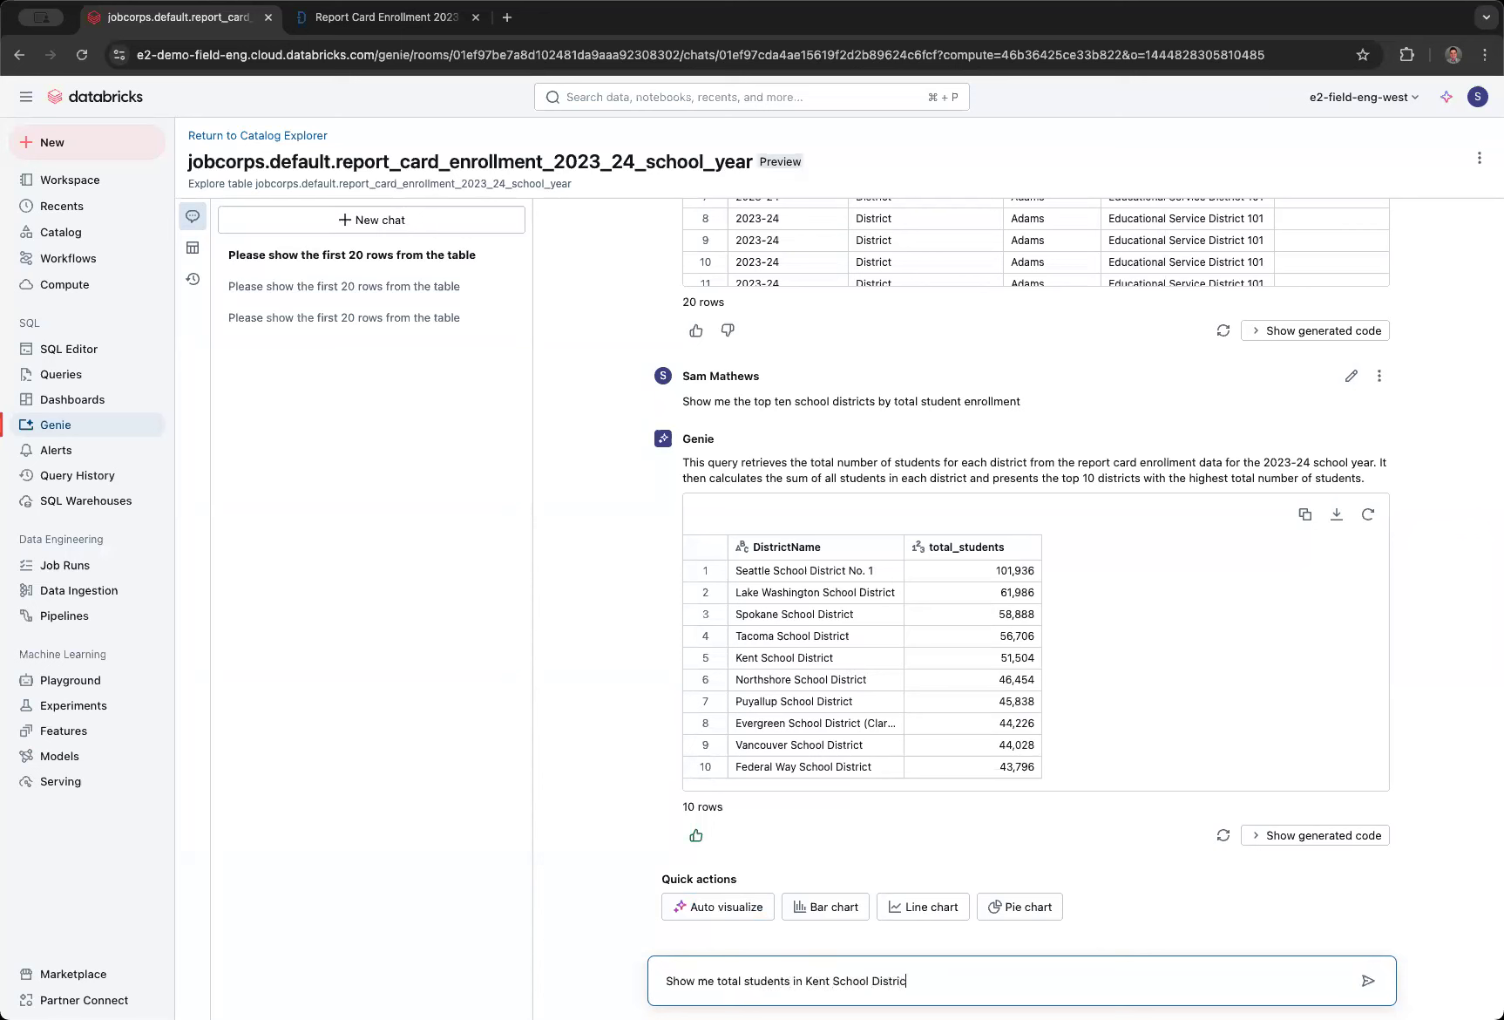
{"action": "type", "text": "t who qualify as either low income, "}
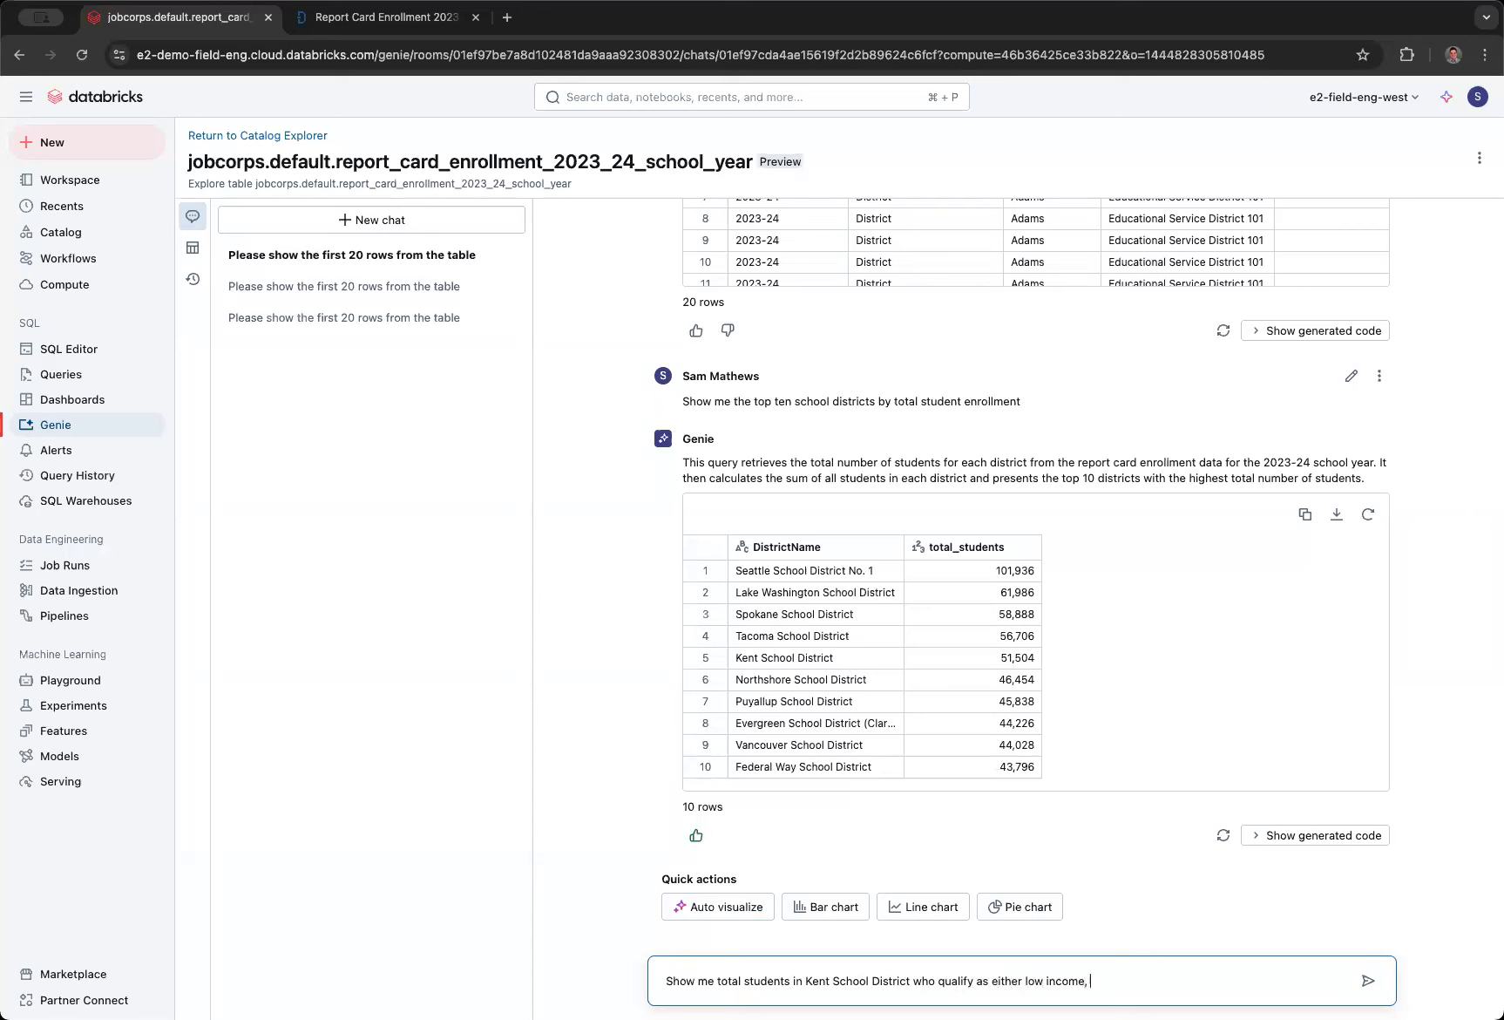
{"action": "type", "text": "homeless, or military parent"}
{"action": "key", "text": "Return"}
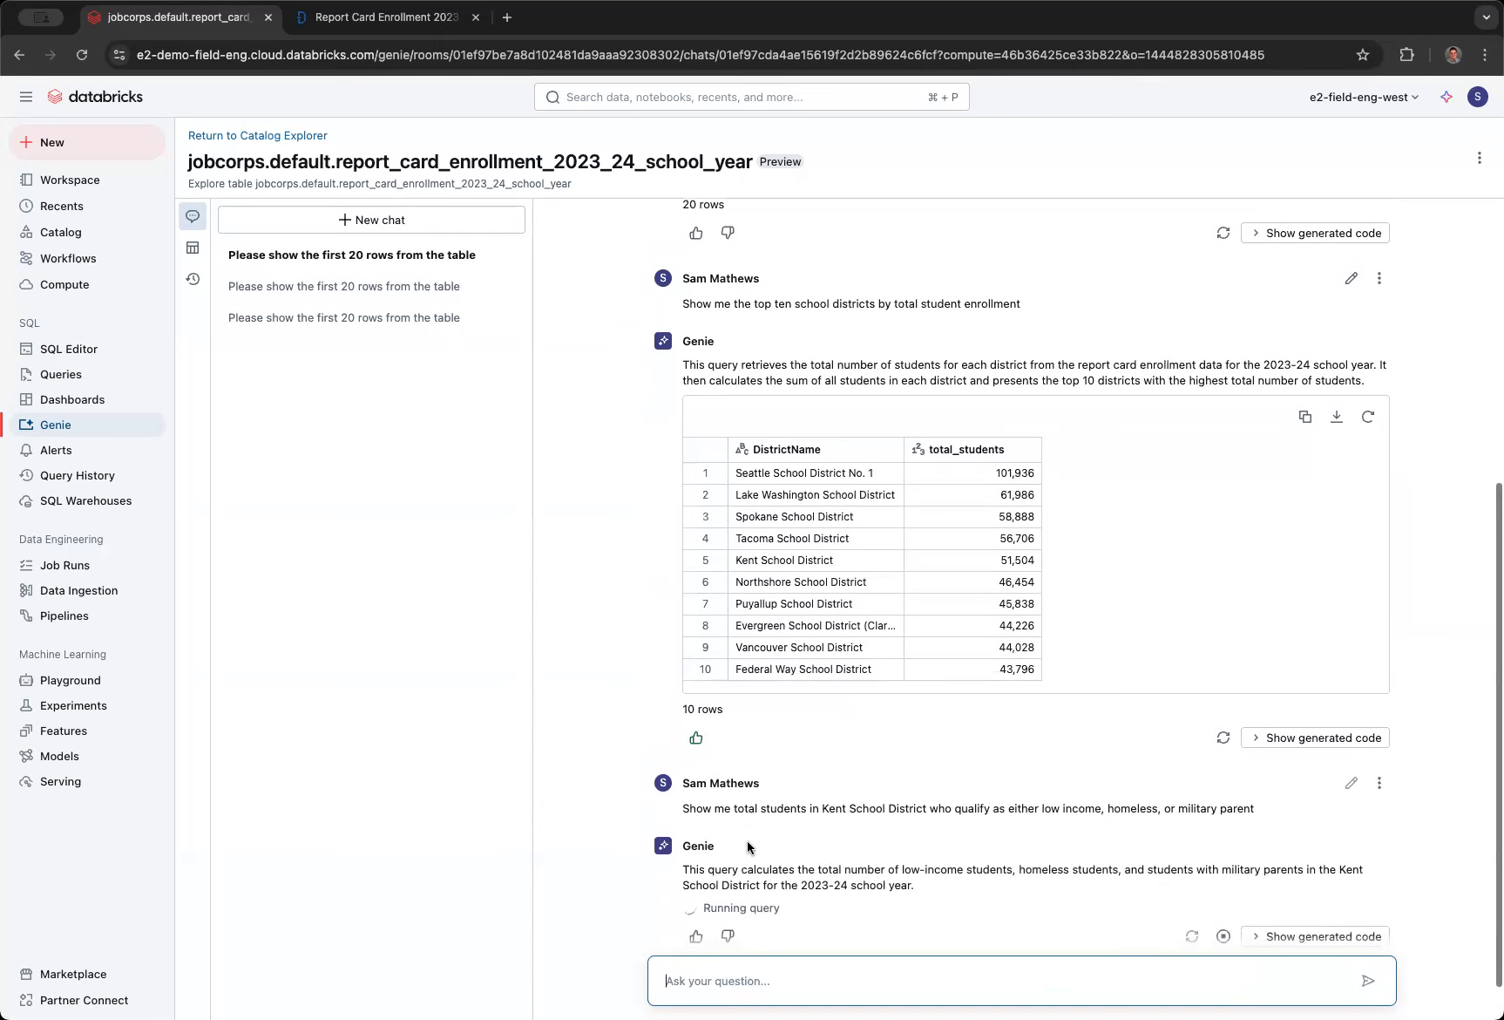
- Examine the low-income, homeless and military-parent student values and column headers in Genie's Kent School District result
{"action": "left_click", "coordinate": [867, 830]}
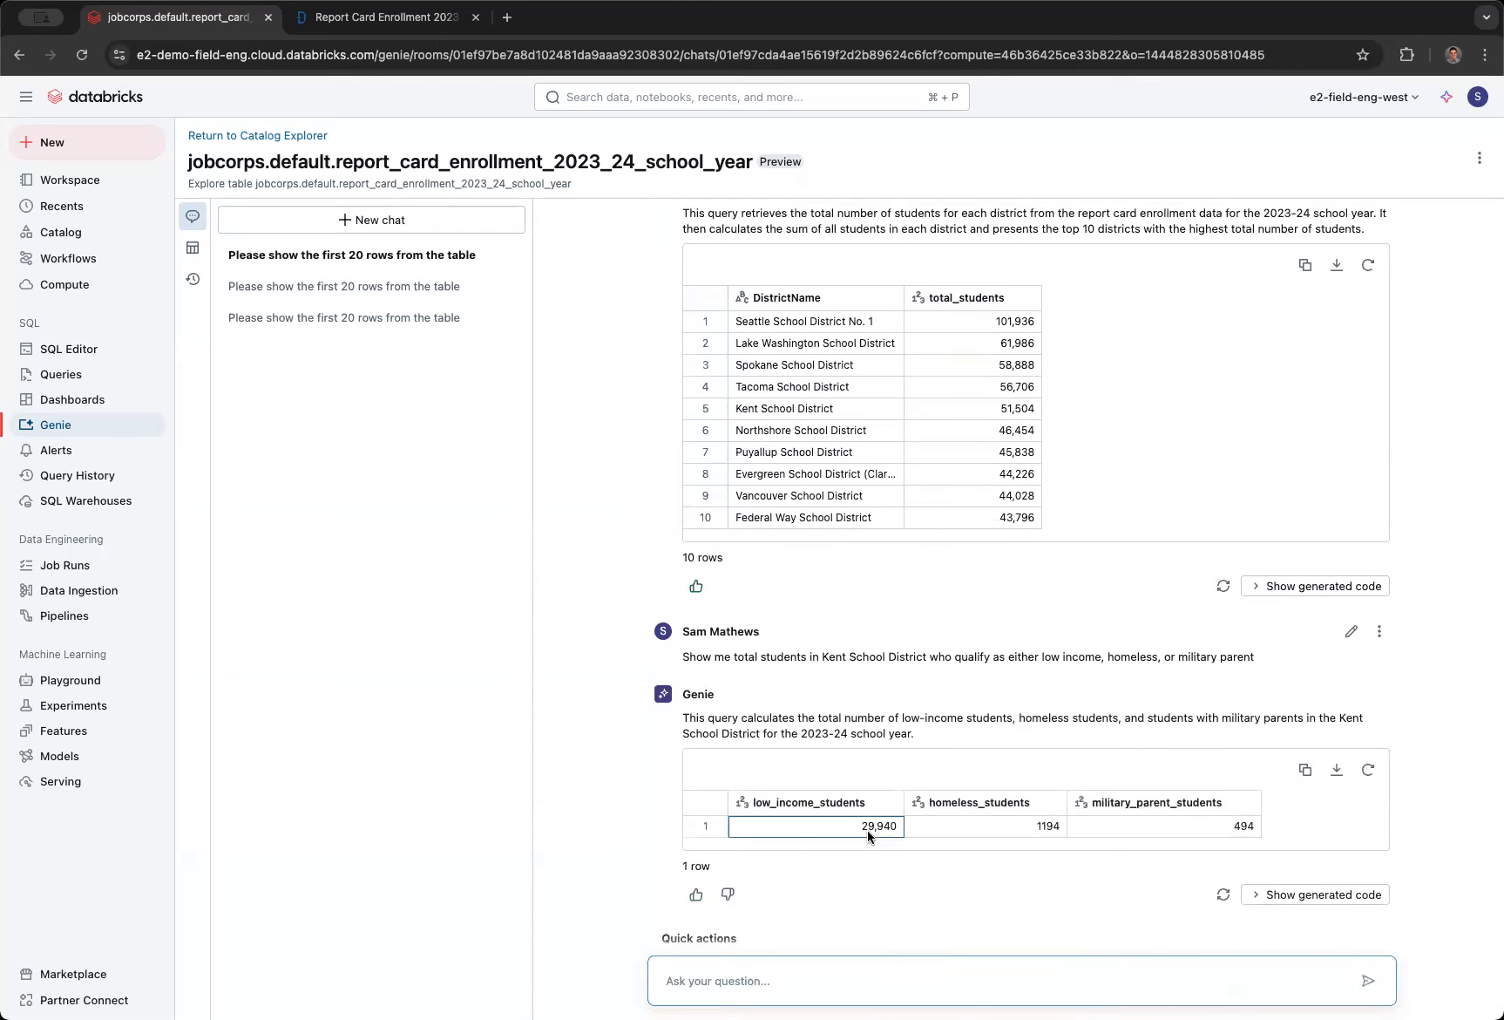
{"action": "left_click", "coordinate": [941, 829]}
{"action": "left_click", "coordinate": [1123, 828]}
{"action": "left_click", "coordinate": [1112, 811]}
{"action": "left_click", "coordinate": [1024, 806]}
{"action": "left_click", "coordinate": [866, 802]}
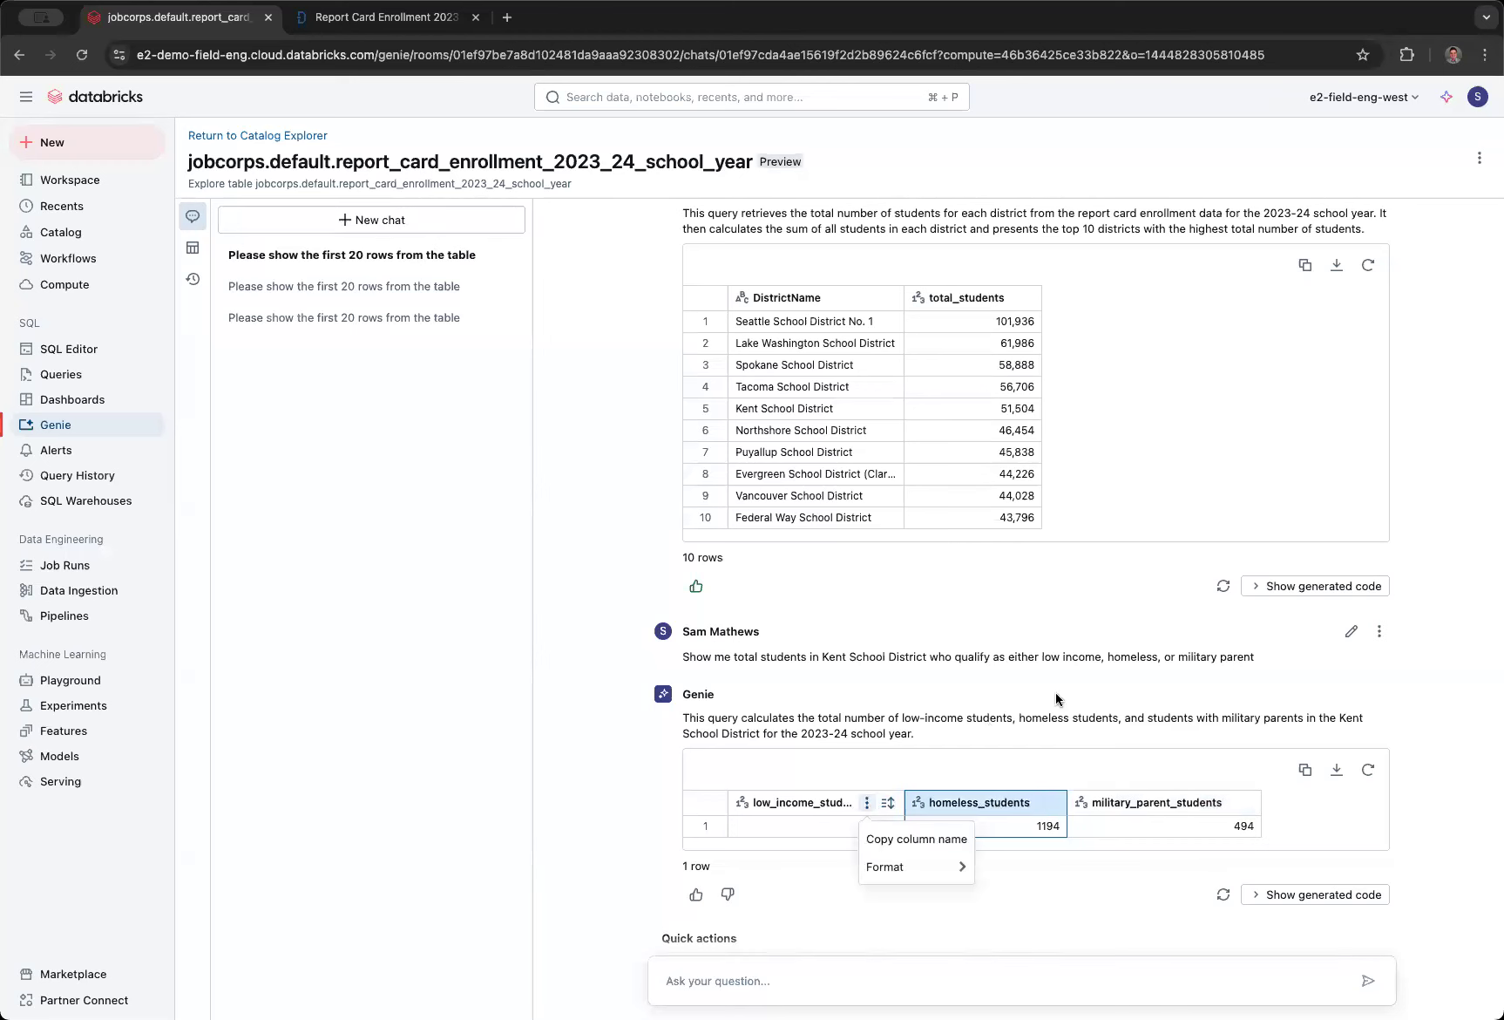
{"action": "left_click", "coordinate": [802, 730]}
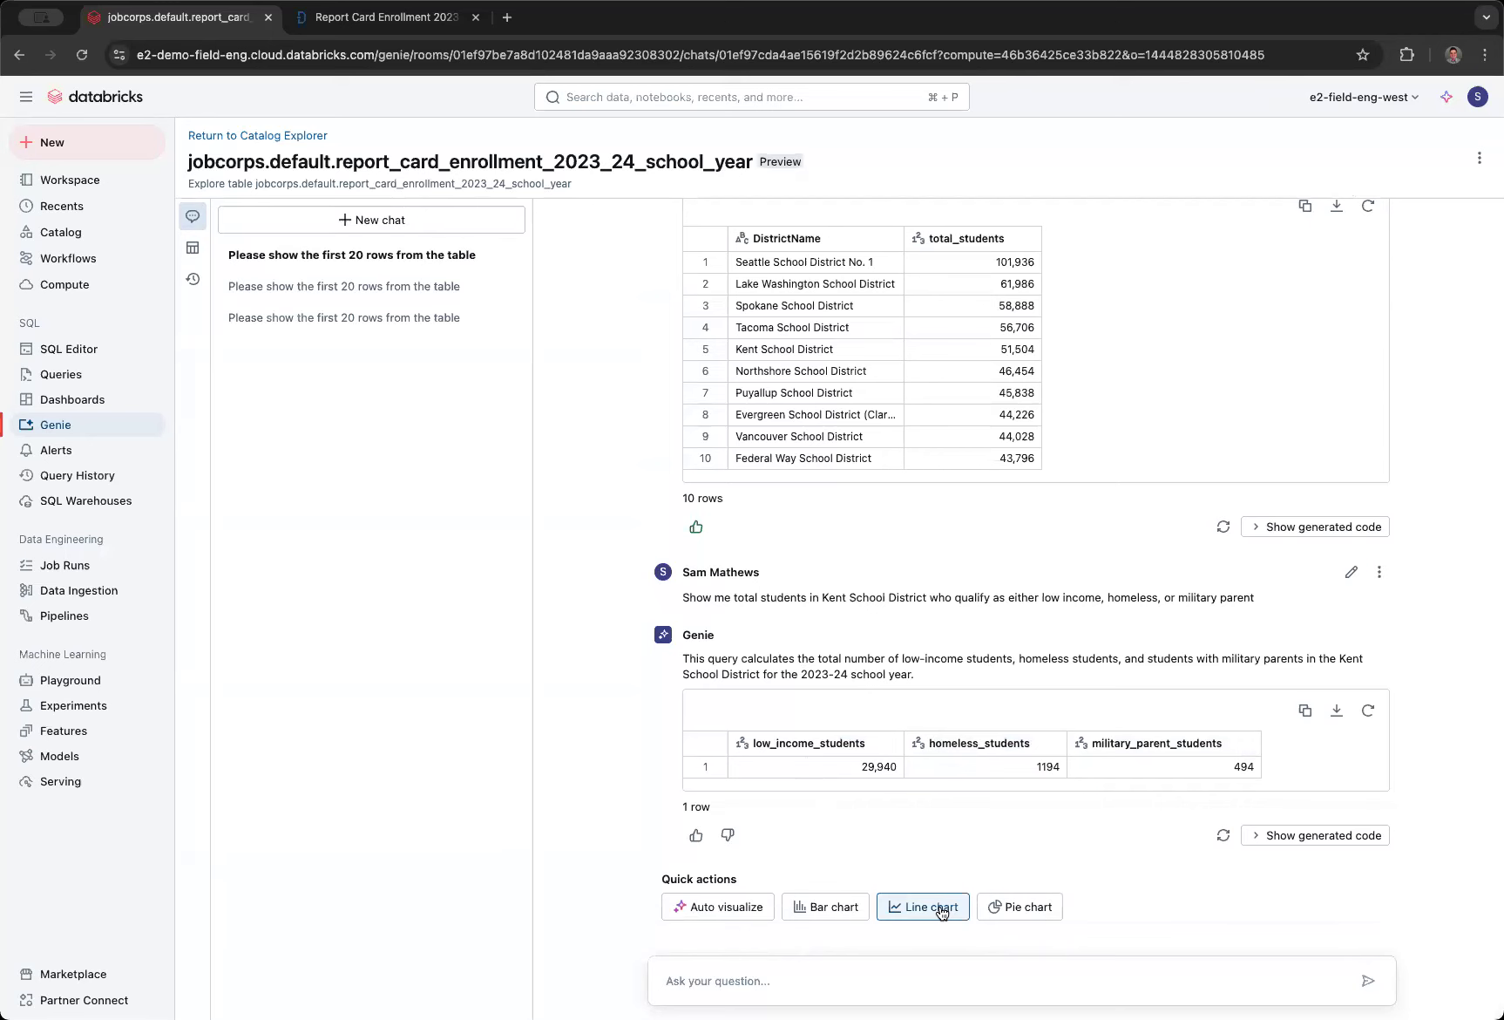
- Have Genie visualize the Kent School District student categories as a bar chart and review it
{"action": "left_click", "coordinate": [851, 911]}
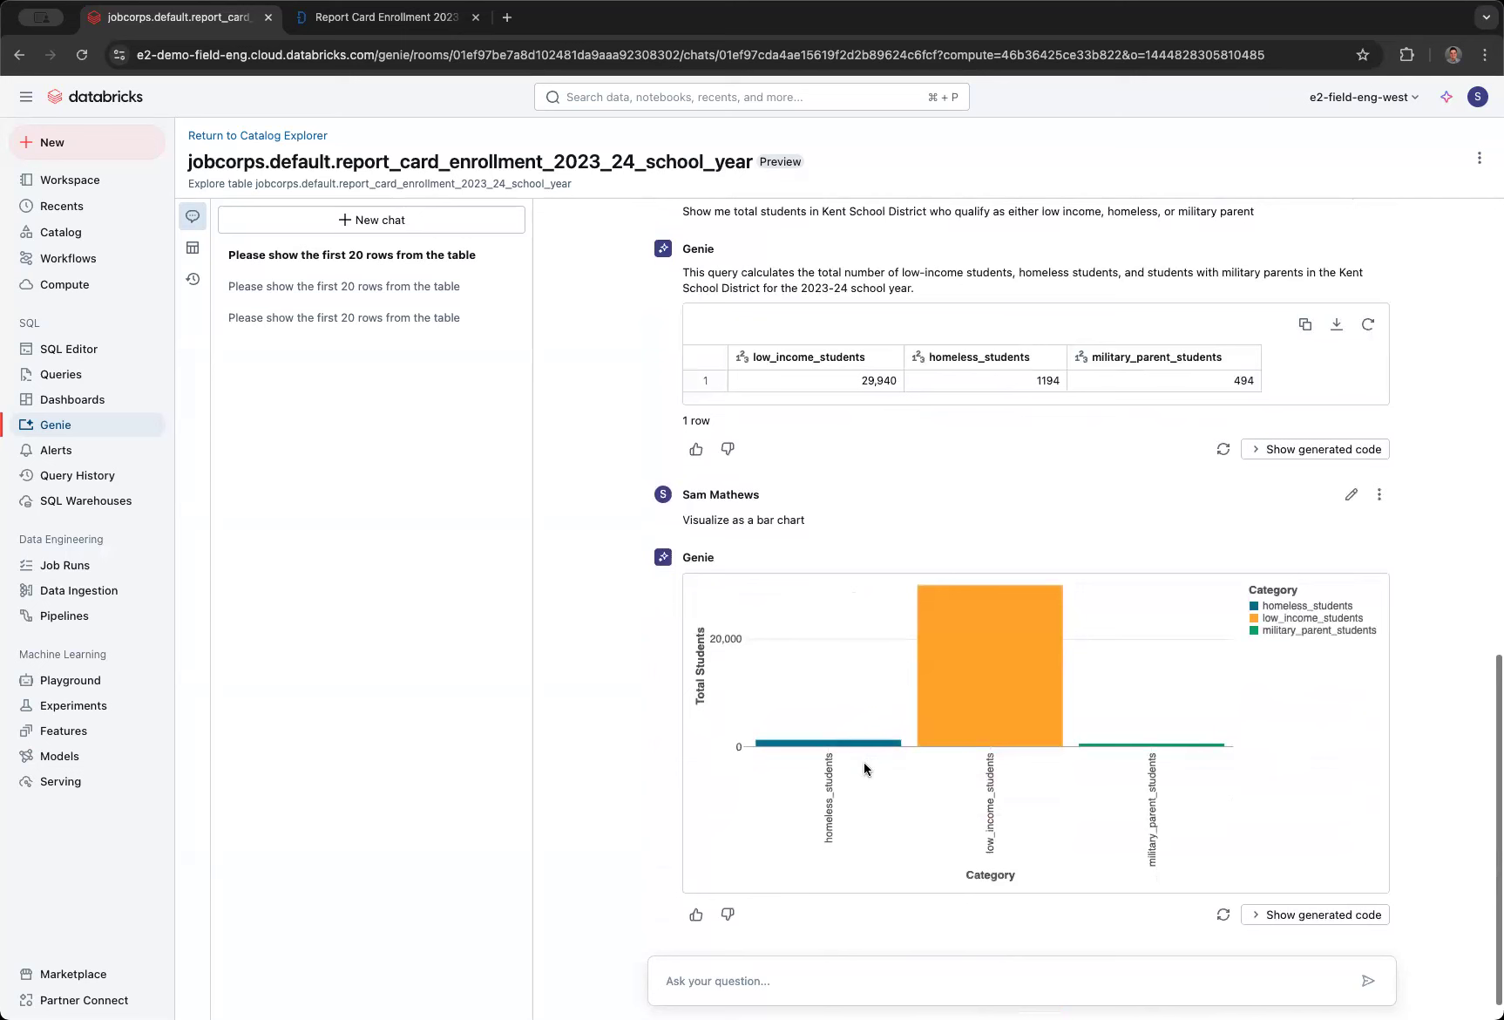
{"action": "scroll", "coordinate": [864, 798], "scroll_direction": "down", "scroll_amount": 1}
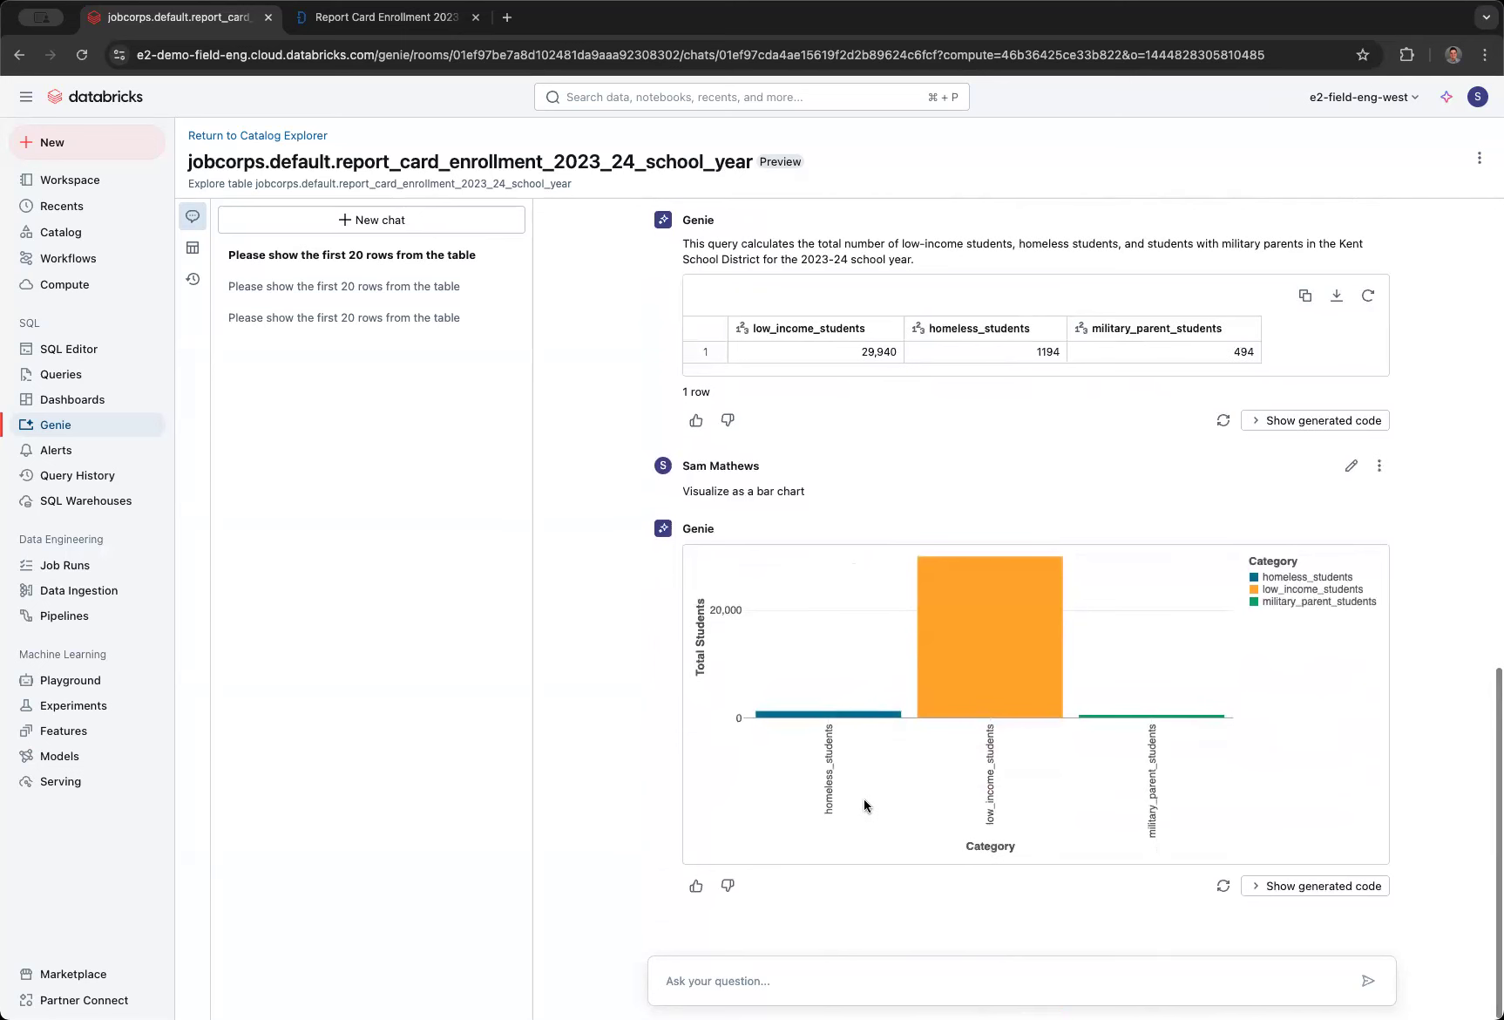